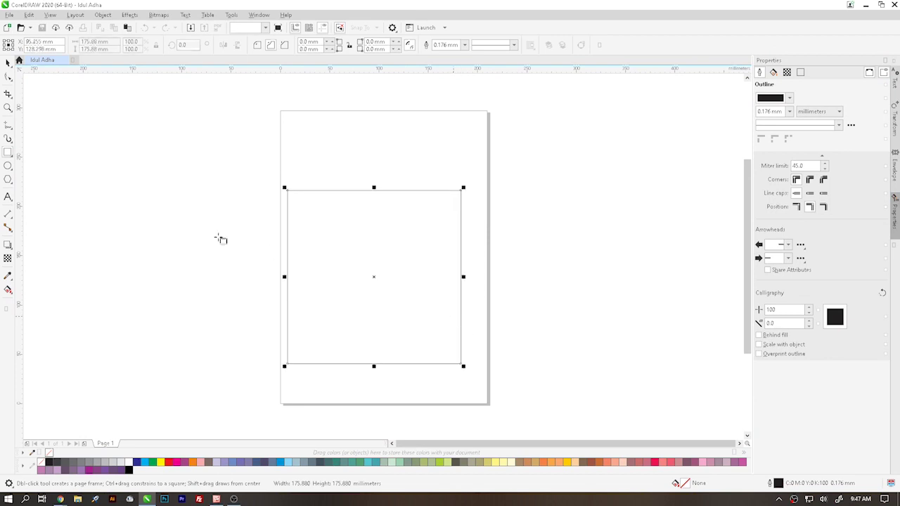
Resize the existing square to 210 × 210 mm and centre it on the page.
{"action": "left_click", "coordinate": [8, 61]}
{"action": "left_click", "coordinate": [97, 144]}
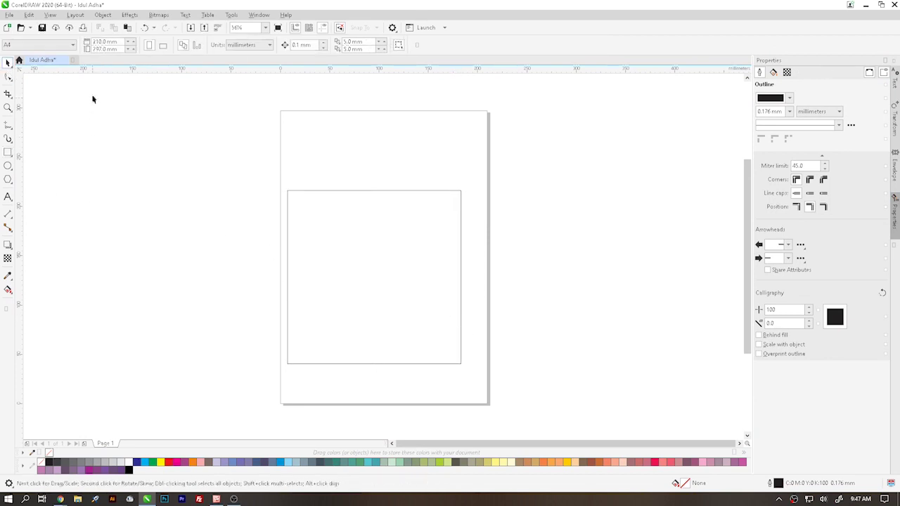
{"action": "left_click_drag", "start_coordinate": [123, 42], "coordinate": [93, 42]}
{"action": "left_click", "coordinate": [306, 203]}
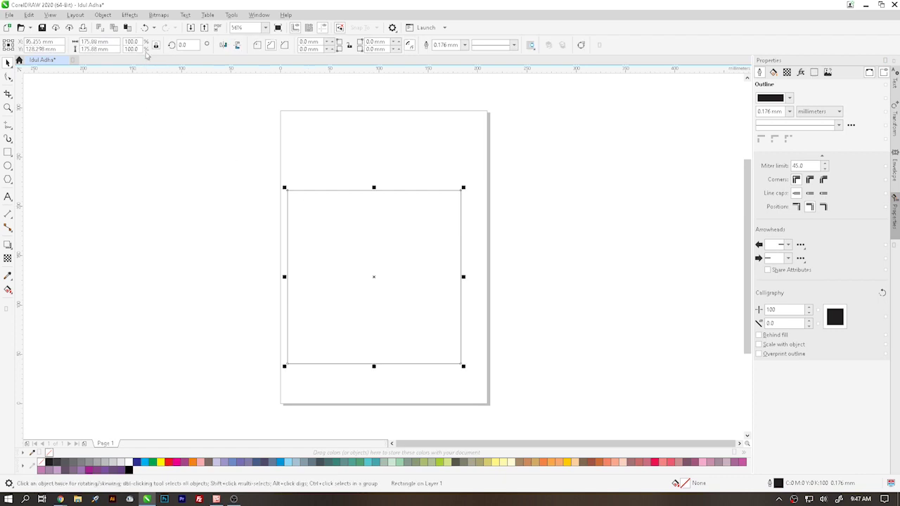
{"action": "left_click_drag", "start_coordinate": [111, 42], "coordinate": [76, 59]}
{"action": "type", "text": "210"}
{"action": "key", "text": "Return"}
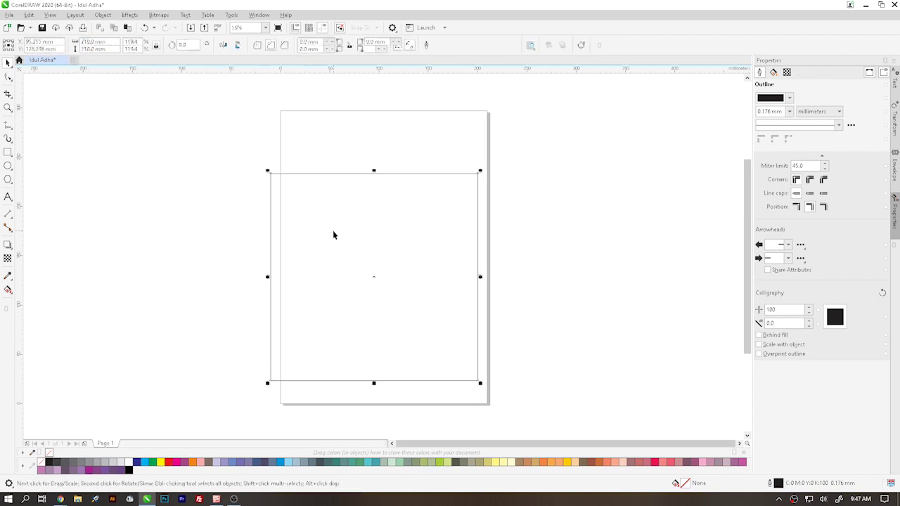
{"action": "key", "text": "p"}
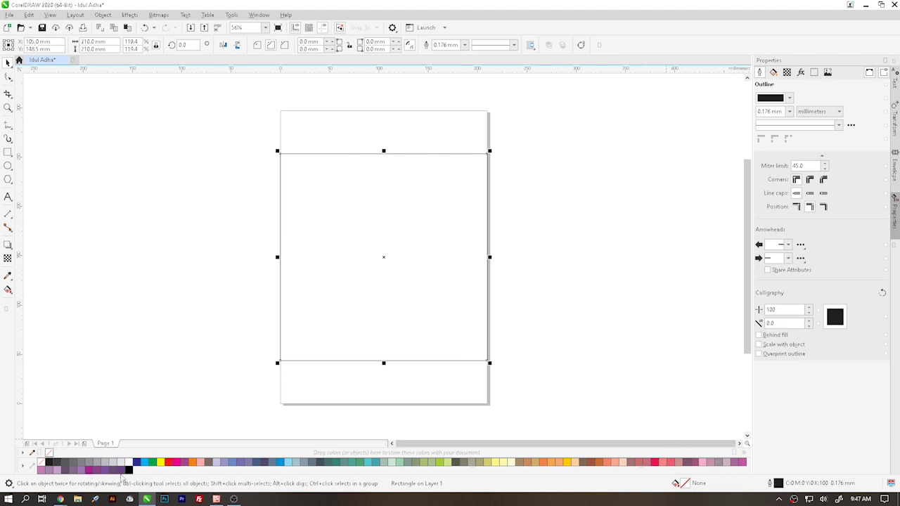
Fill the centred square with purple (C:40 M:100 Y:0 K:0) and remove its outline.
{"action": "left_click", "coordinate": [89, 472]}
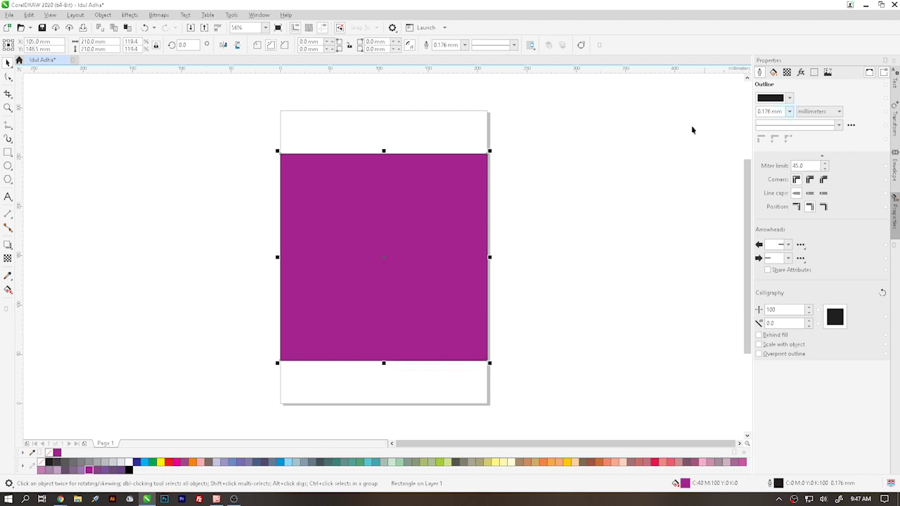
{"action": "left_click", "coordinate": [134, 374]}
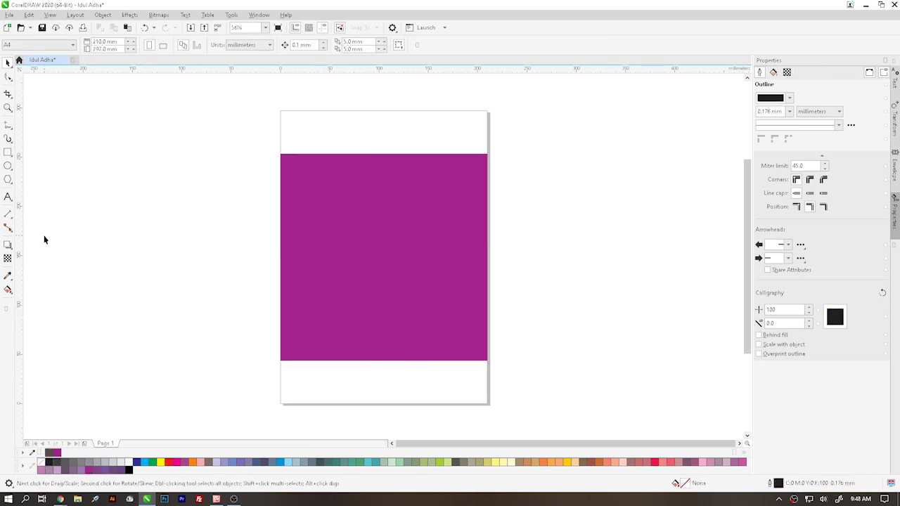
Draw an ellipse about 262 × 93 mm over the purple square's lower edge and centre it horizontally on the square.
{"action": "left_click", "coordinate": [8, 166]}
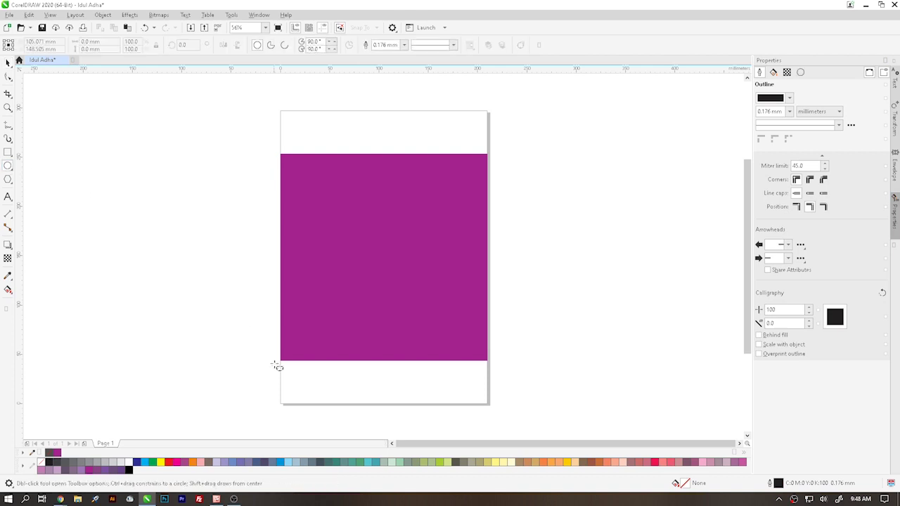
{"action": "left_click_drag", "start_coordinate": [253, 397], "coordinate": [514, 304]}
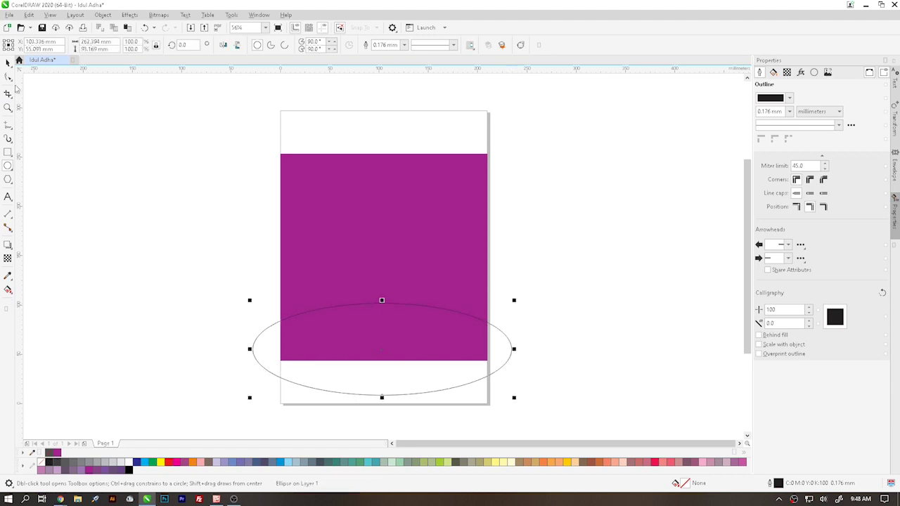
{"action": "left_click", "coordinate": [8, 62]}
{"action": "left_click", "coordinate": [358, 221], "text": "shift"}
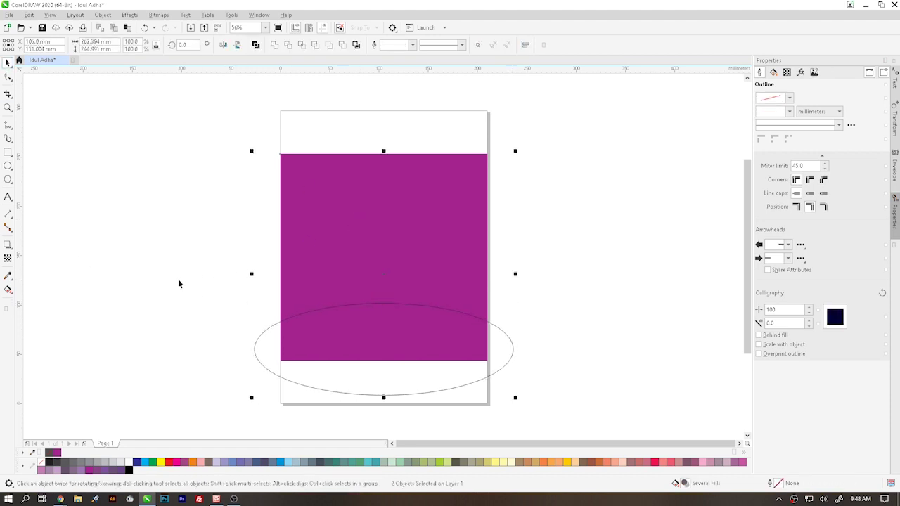
Fill the ellipse with golden yellow (C:0 M:20 Y:100 K:0) and remove its outline.
{"action": "left_click", "coordinate": [312, 384]}
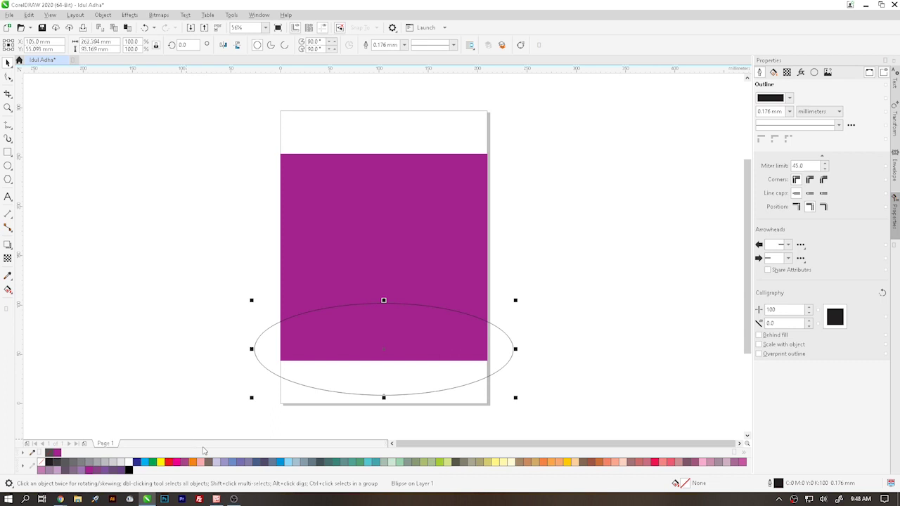
{"action": "left_click", "coordinate": [568, 462]}
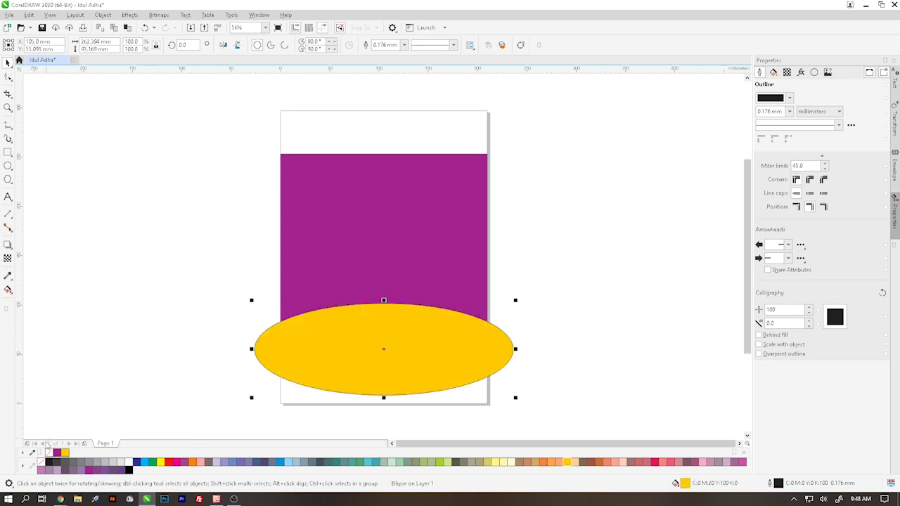
{"action": "right_click", "coordinate": [40, 462]}
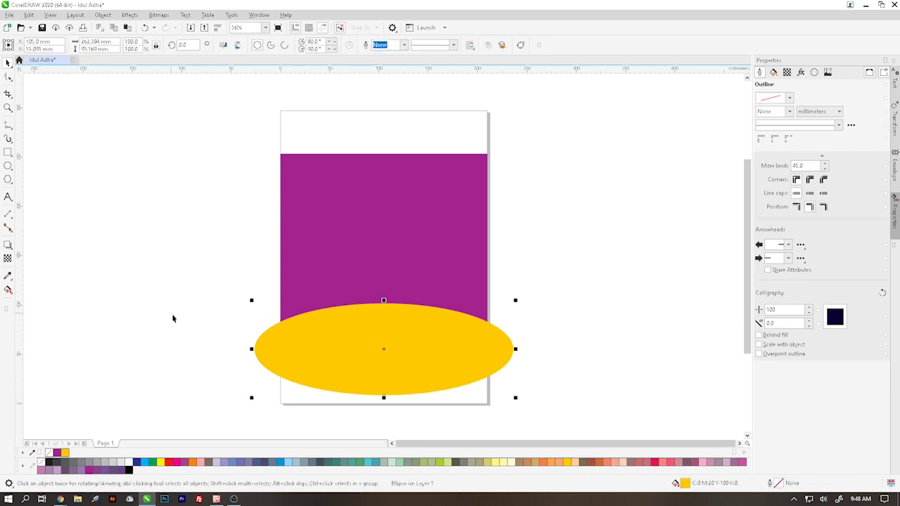
Draw a wavy freehand curve about 256 mm wide across the upper part of the golden ellipse.
{"action": "left_click", "coordinate": [9, 128]}
{"action": "mouse_move", "coordinate": [9, 140]}
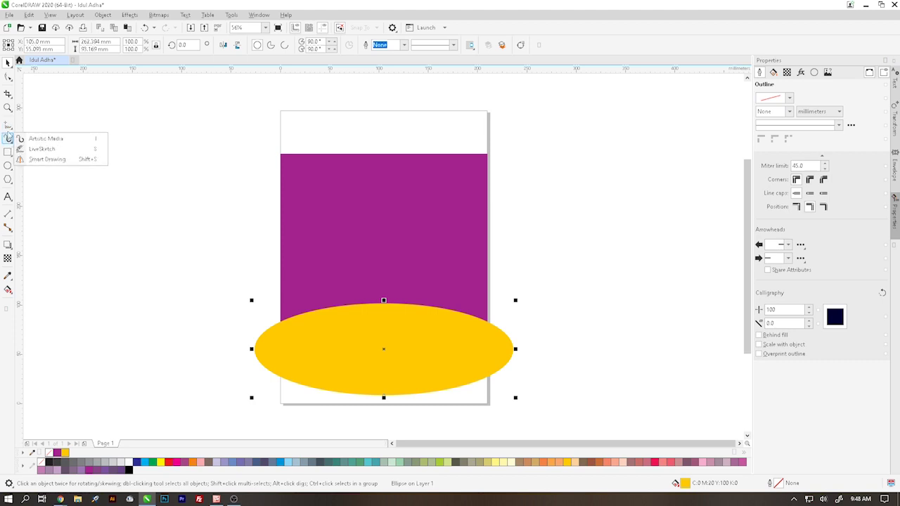
{"action": "left_click", "coordinate": [28, 125]}
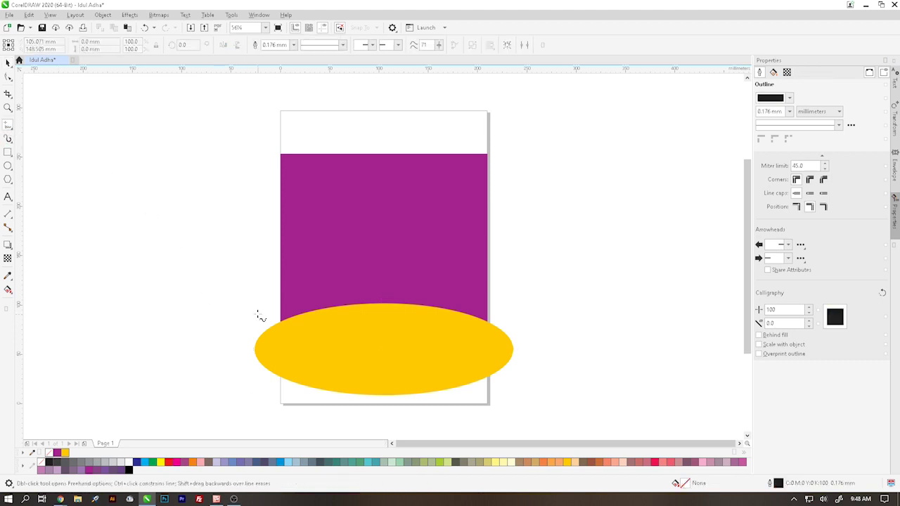
{"action": "mouse_move", "coordinate": [259, 310]}
{"action": "left_mouse_down"}
{"action": "mouse_move", "coordinate": [304, 338]}
{"action": "mouse_move", "coordinate": [366, 327]}
{"action": "mouse_move", "coordinate": [411, 348]}
{"action": "mouse_move", "coordinate": [469, 330]}
{"action": "mouse_move", "coordinate": [513, 333]}
{"action": "left_mouse_up"}
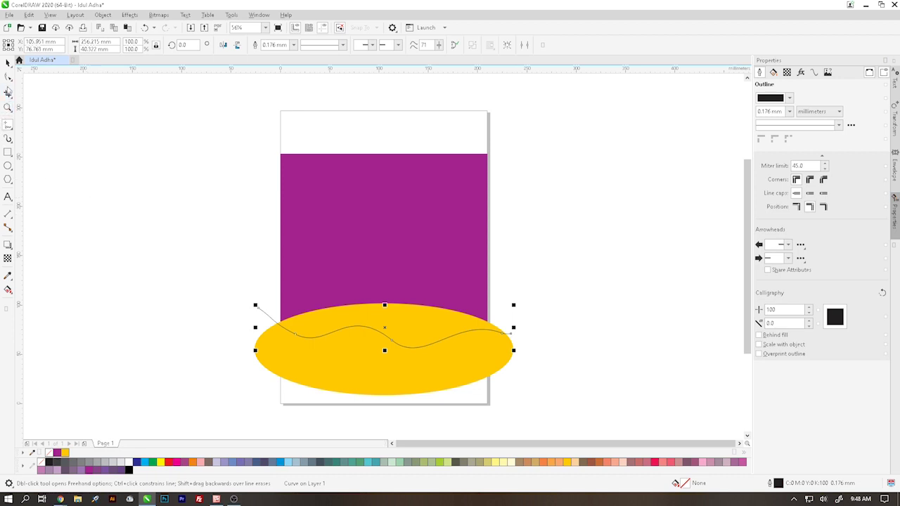
Reshape the wavy curve by moving its right end node farther outside the ellipse's edge.
{"action": "left_click", "coordinate": [8, 78]}
{"action": "scroll", "coordinate": [523, 344], "scroll_direction": "up", "scroll_amount": 4}
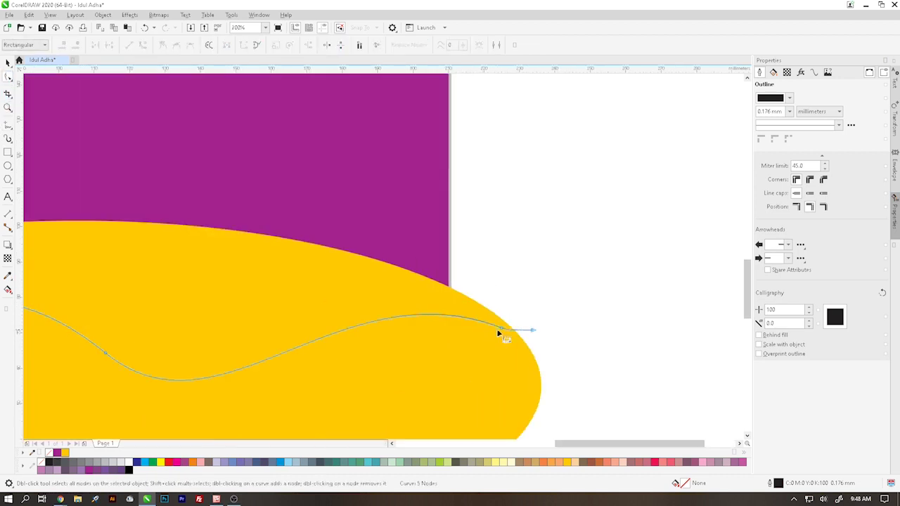
{"action": "left_click", "coordinate": [503, 330]}
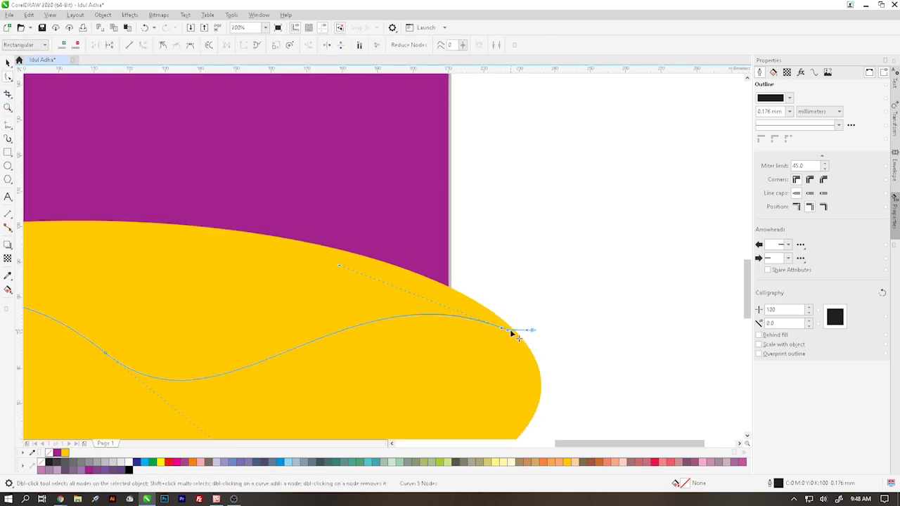
{"action": "left_click_drag", "start_coordinate": [511, 335], "coordinate": [548, 331]}
{"action": "scroll", "coordinate": [549, 331], "scroll_direction": "down", "scroll_amount": 2}
{"action": "scroll", "coordinate": [545, 332], "scroll_direction": "up", "scroll_amount": 1}
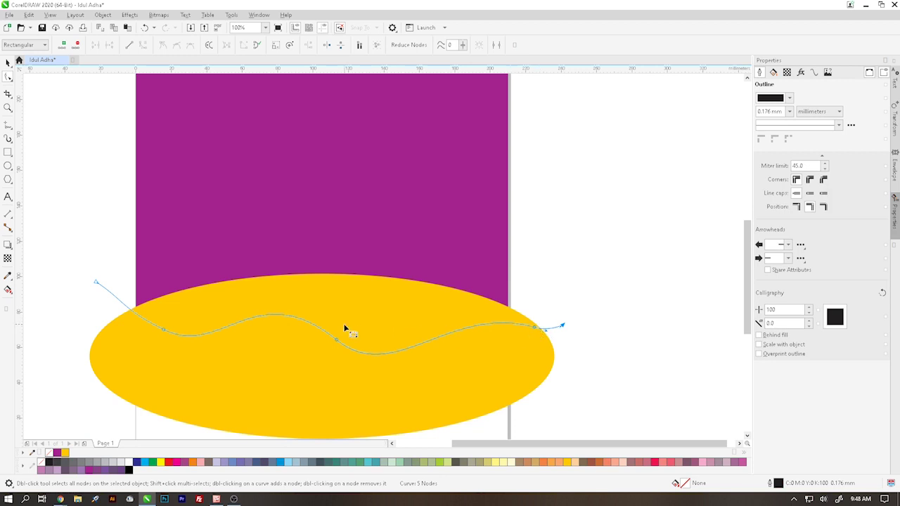
Smart-fill the ellipse area above the wavy curve and recolour the new shape bright yellow (C:0 M:0 Y:100 K:0).
{"action": "left_click", "coordinate": [8, 290]}
{"action": "left_click", "coordinate": [40, 300]}
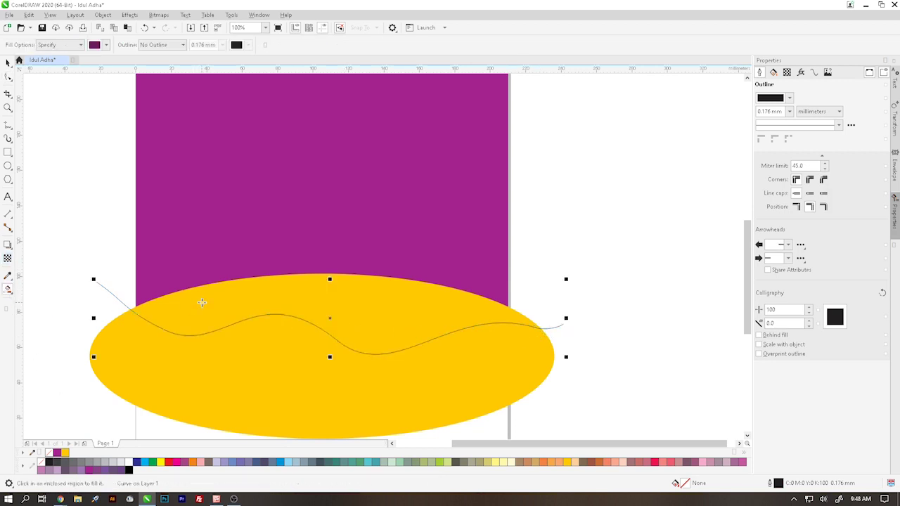
{"action": "left_click", "coordinate": [202, 302]}
{"action": "left_click", "coordinate": [8, 62]}
{"action": "left_click", "coordinate": [214, 316]}
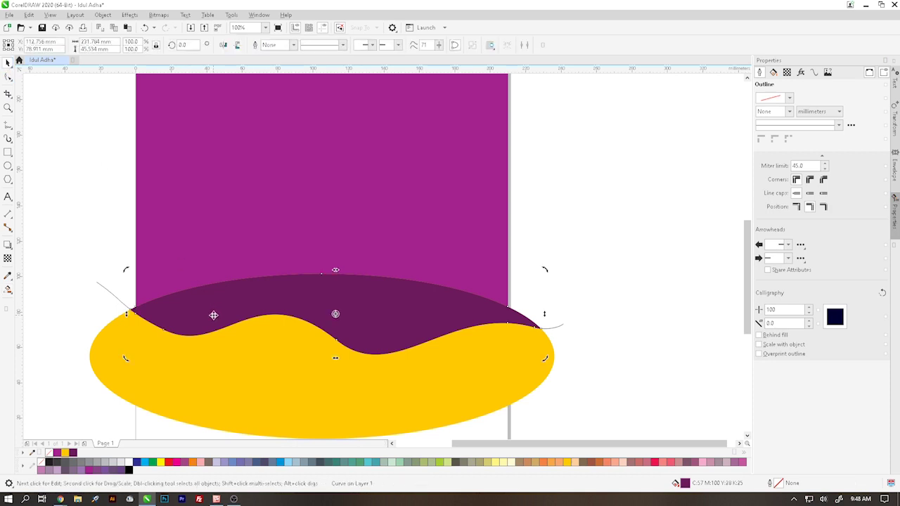
{"action": "left_click", "coordinate": [157, 462]}
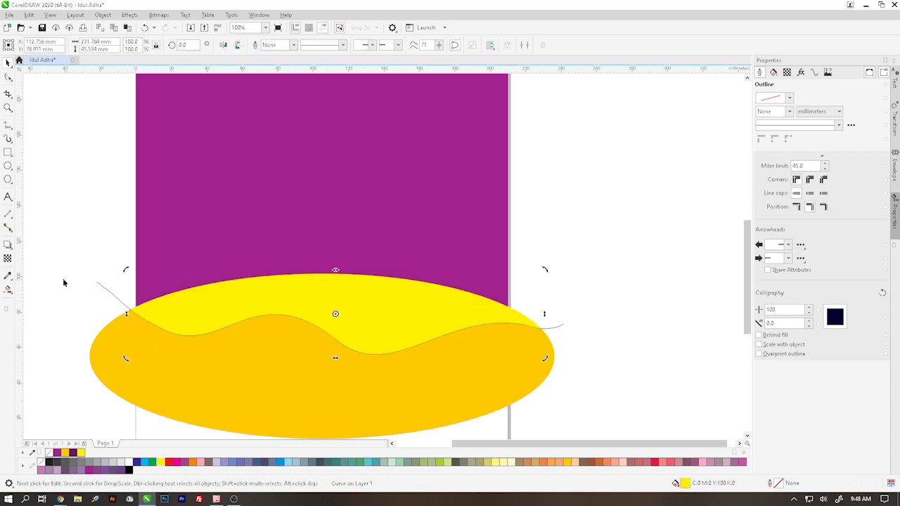
Apply a uniform transparency to the bright yellow shape and delete the wavy freehand line.
{"action": "left_click", "coordinate": [7, 258]}
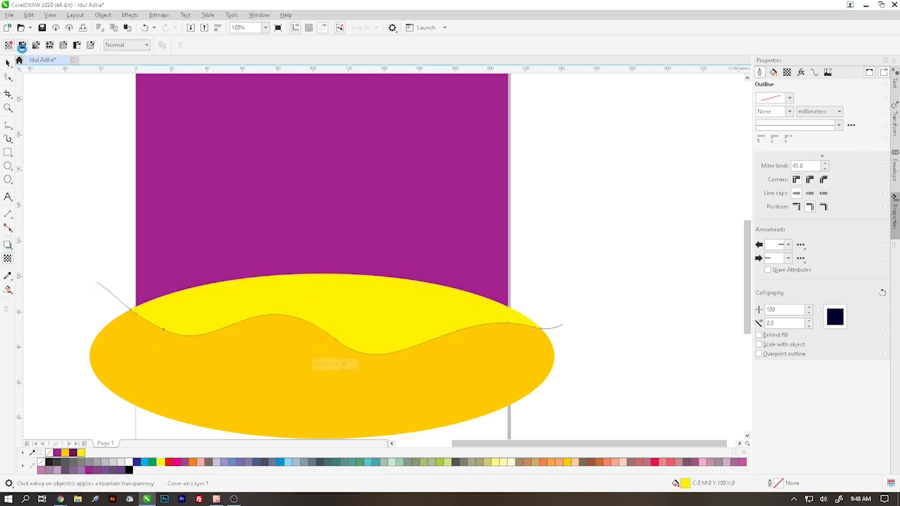
{"action": "left_click", "coordinate": [22, 44]}
{"action": "left_click", "coordinate": [7, 63]}
{"action": "left_click", "coordinate": [103, 287]}
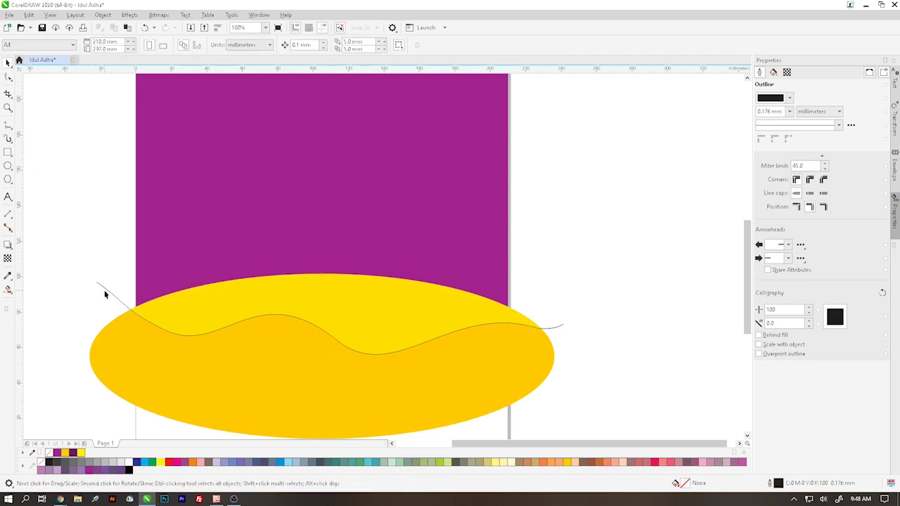
{"action": "left_click", "coordinate": [108, 294]}
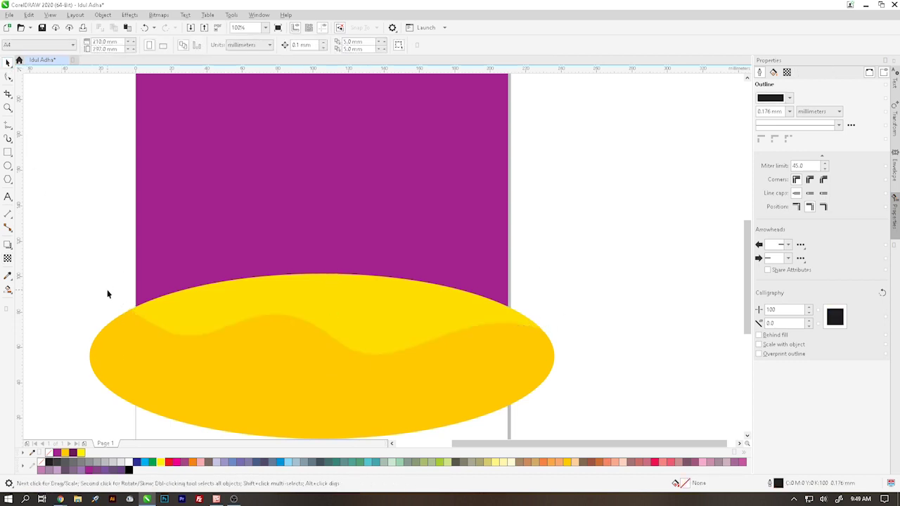
PowerClip the golden ellipse and the yellow shape together inside the purple square.
{"action": "scroll", "coordinate": [107, 294], "scroll_direction": "down", "scroll_amount": 2}
{"action": "left_click_drag", "start_coordinate": [381, 266], "coordinate": [39, 395]}
{"action": "left_click", "coordinate": [103, 15]}
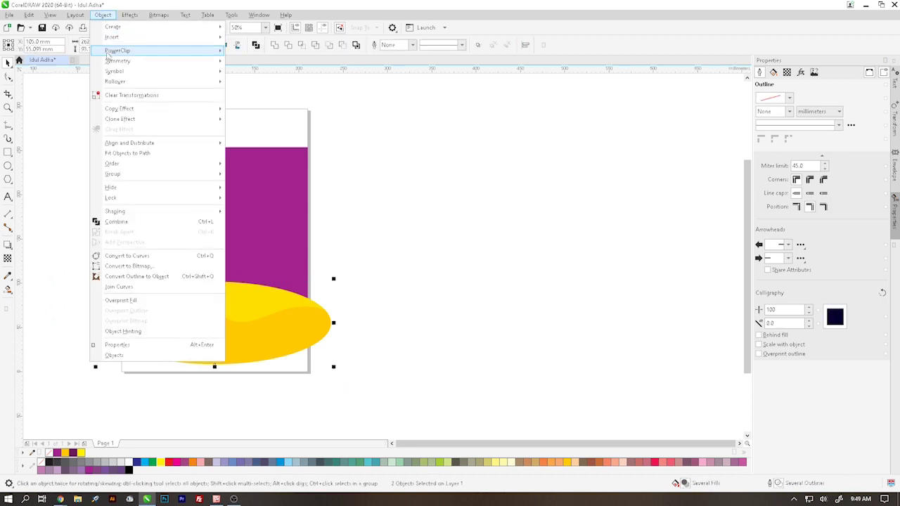
{"action": "mouse_move", "coordinate": [123, 53]}
{"action": "left_click", "coordinate": [245, 52]}
{"action": "left_click", "coordinate": [205, 195]}
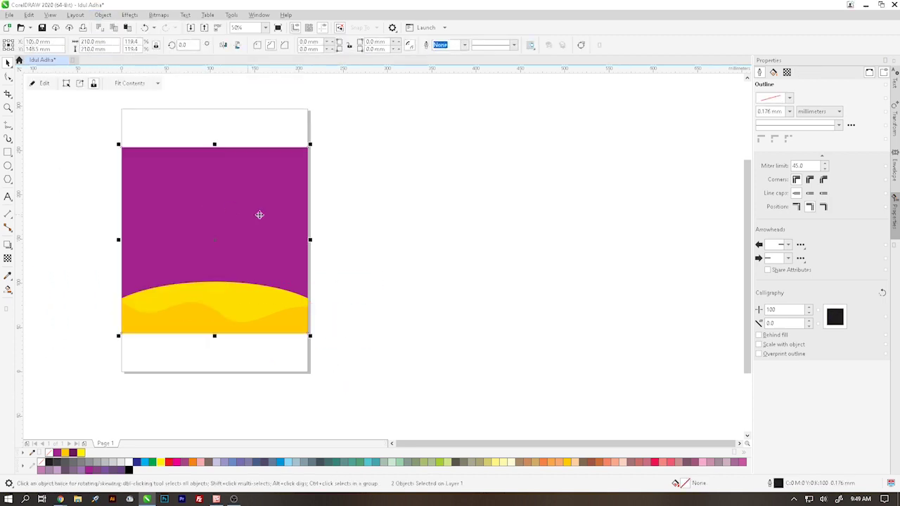
{"action": "left_click", "coordinate": [392, 237]}
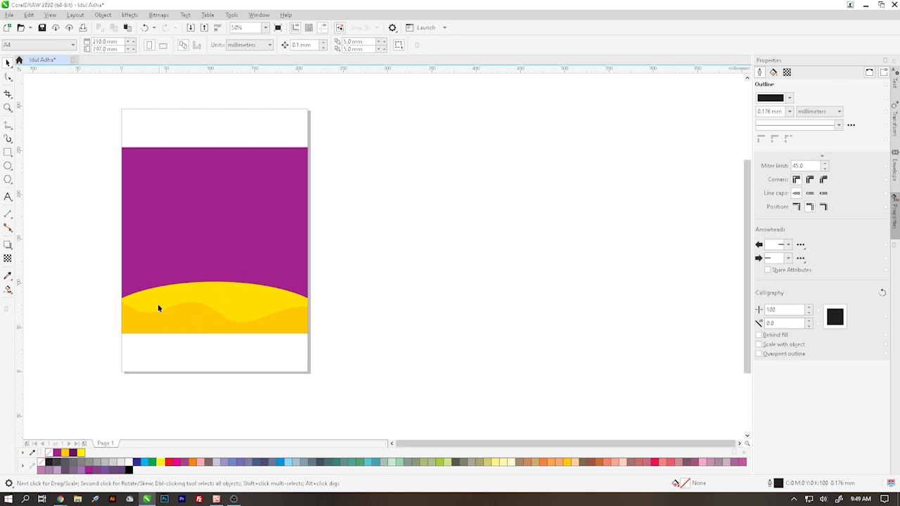
Draw a rectangle about 19 × 15 mm near the purple square's upper left corner, filled golden yellow (C:0 M:20 Y:100 K:0) without outline.
{"action": "scroll", "coordinate": [132, 292], "scroll_direction": "up", "scroll_amount": 1}
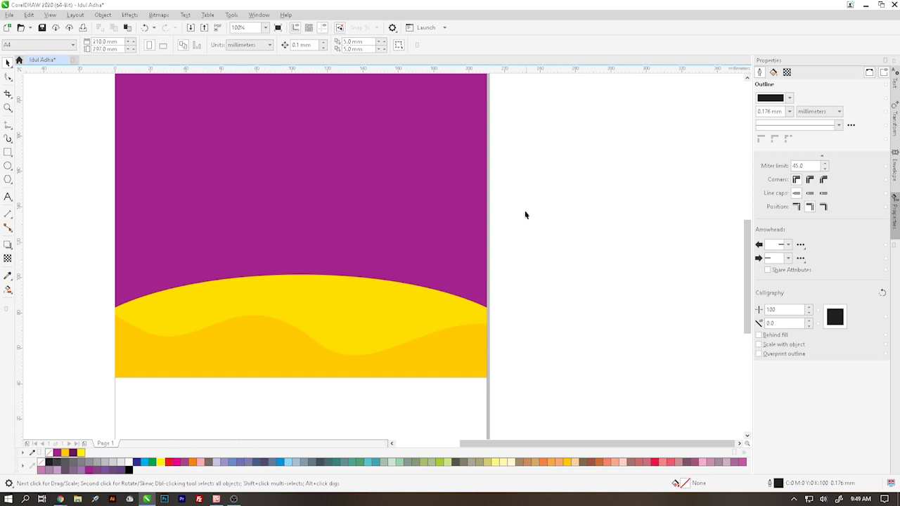
{"action": "left_click_drag", "start_coordinate": [751, 257], "coordinate": [750, 229]}
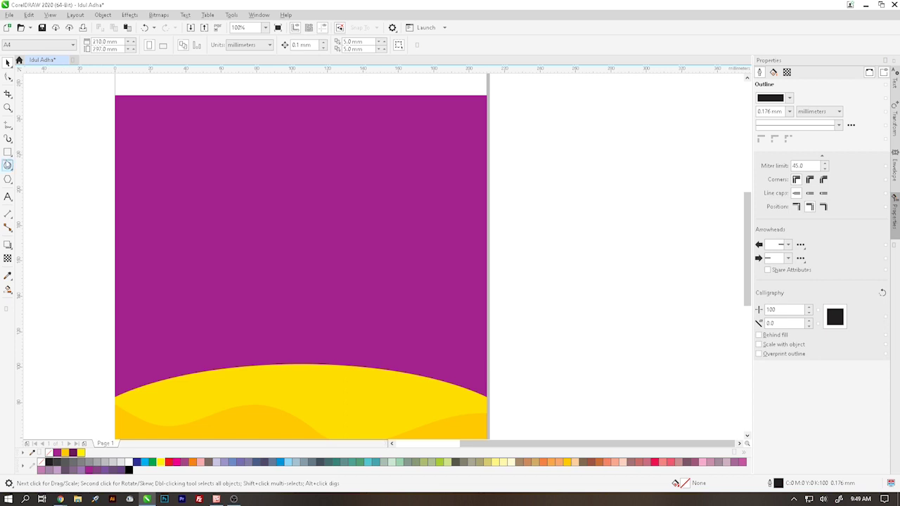
{"action": "left_click", "coordinate": [8, 152]}
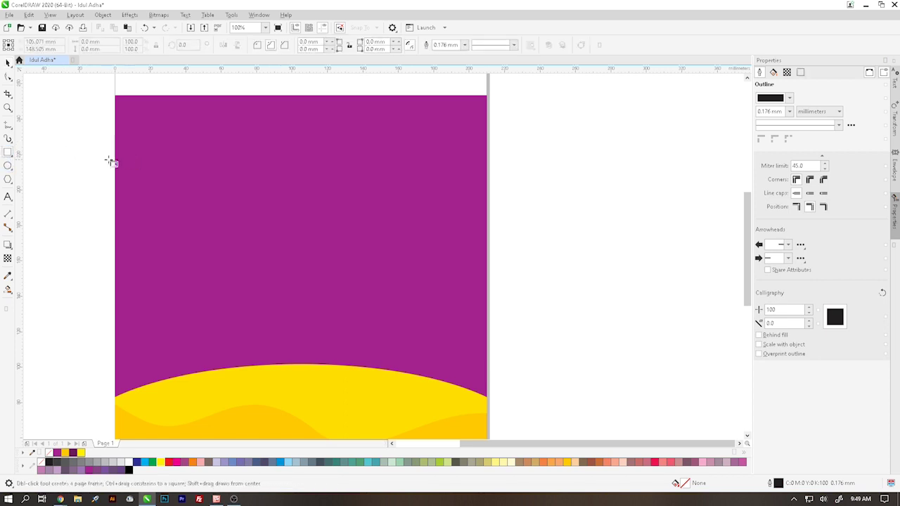
{"action": "left_click_drag", "start_coordinate": [131, 148], "coordinate": [168, 177]}
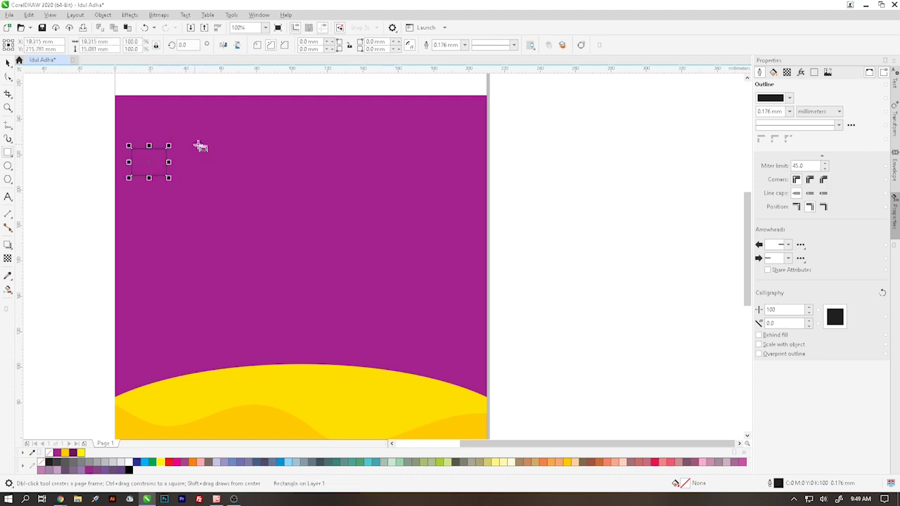
{"action": "left_click", "coordinate": [567, 462]}
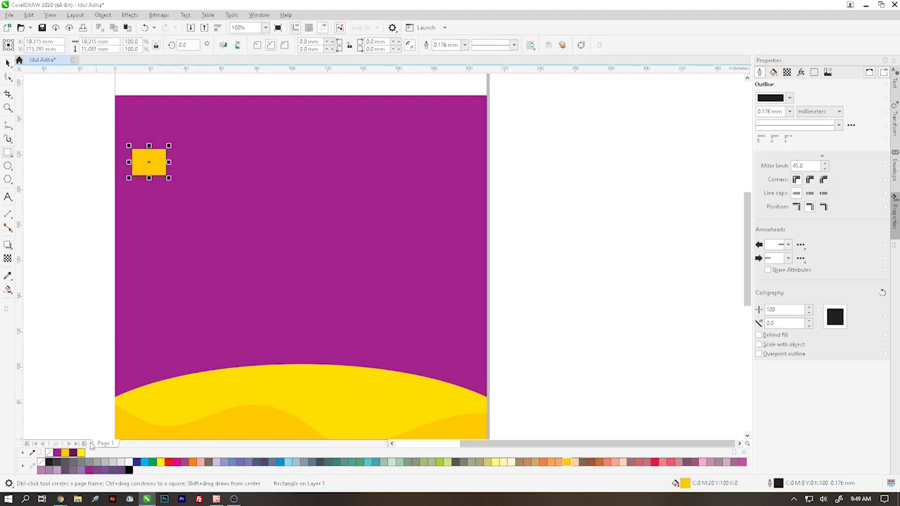
{"action": "right_click", "coordinate": [41, 462]}
{"action": "left_click", "coordinate": [8, 63]}
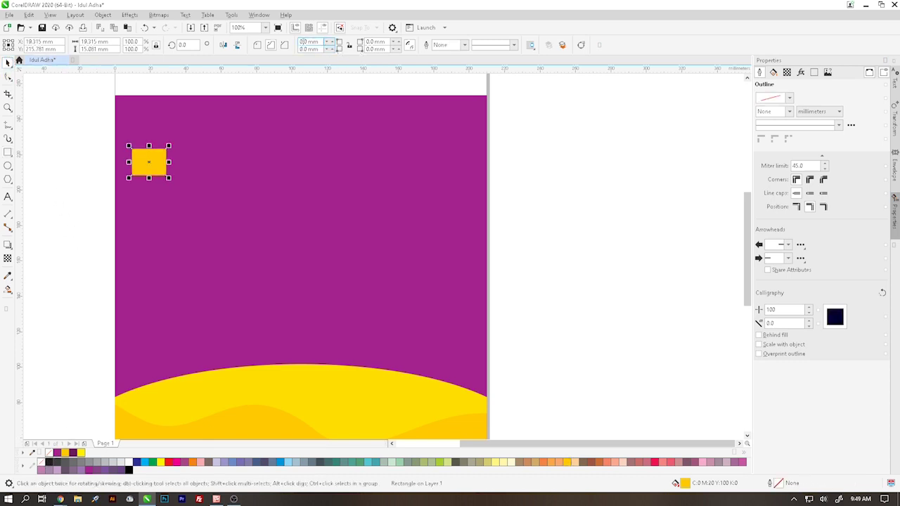
Change the document's drawing units to centimeters.
{"action": "left_click", "coordinate": [554, 152]}
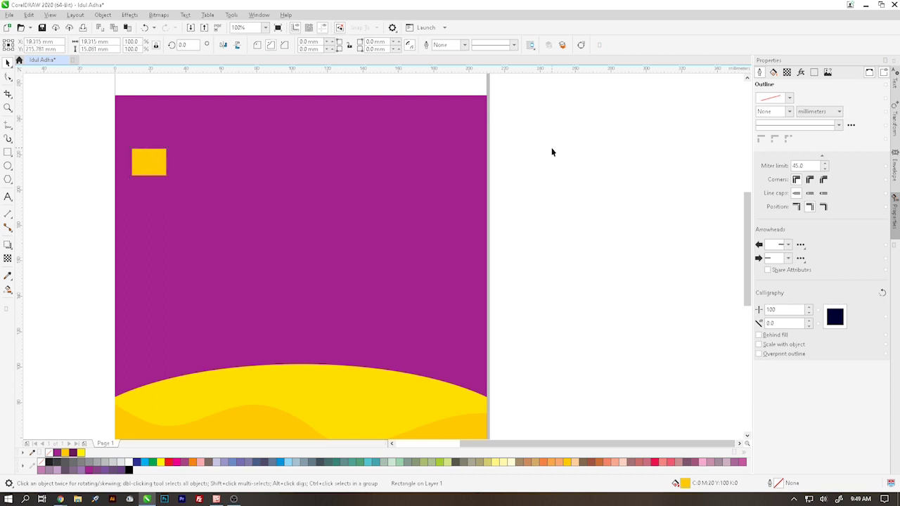
{"action": "left_click", "coordinate": [262, 45]}
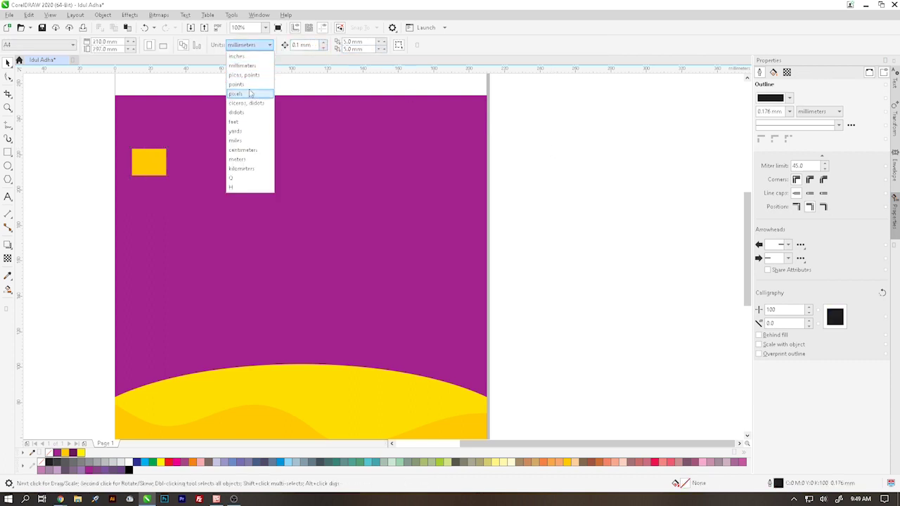
{"action": "left_click", "coordinate": [240, 150]}
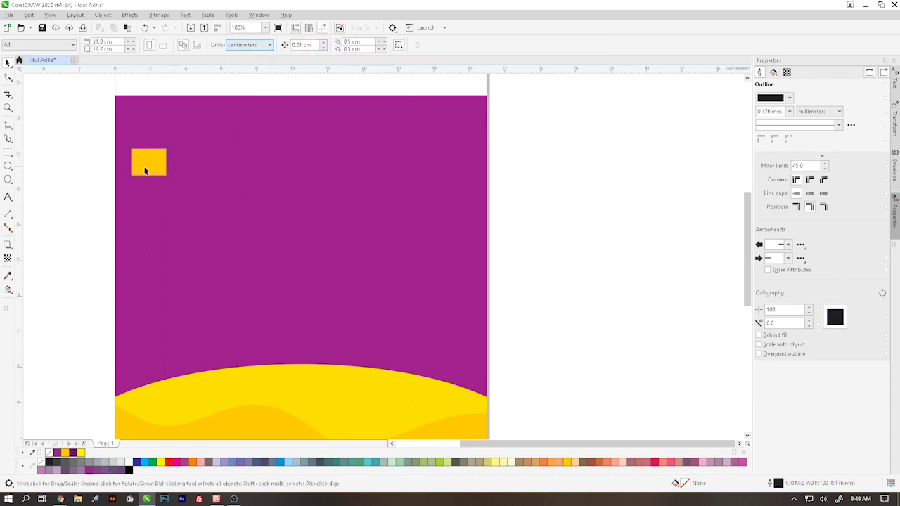
{"action": "left_click", "coordinate": [145, 171]}
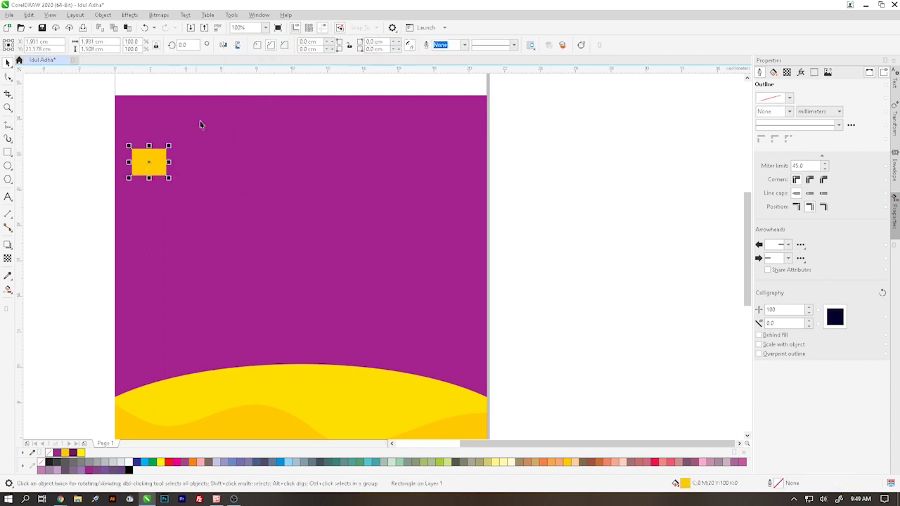
{"action": "left_click", "coordinate": [316, 41]}
{"action": "type", "text": "1.5"}
{"action": "key", "text": "Return"}
{"action": "left_click", "coordinate": [70, 151]}
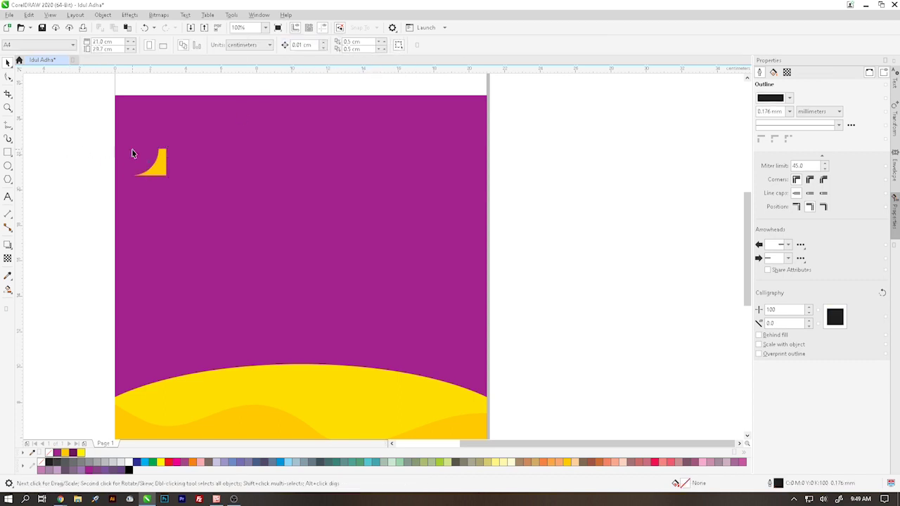
{"action": "key", "text": "ctrl+z"}
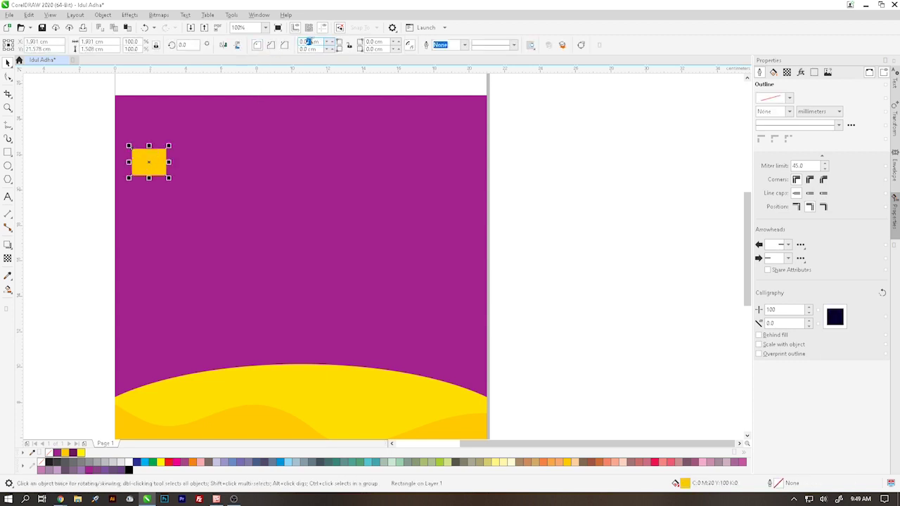
Round both upper corners of the golden rectangle with a 2 cm corner radius to form a dome.
{"action": "type", "text": "0.0"}
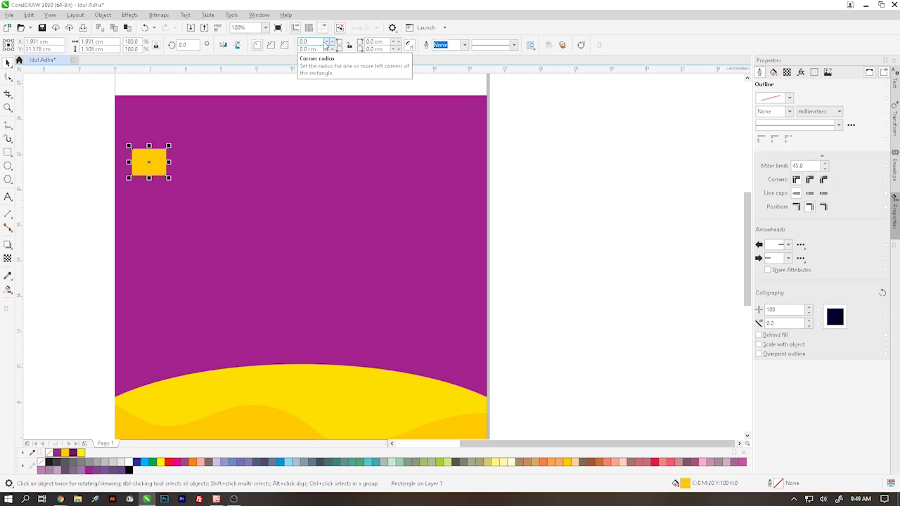
{"action": "type", "text": ".5"}
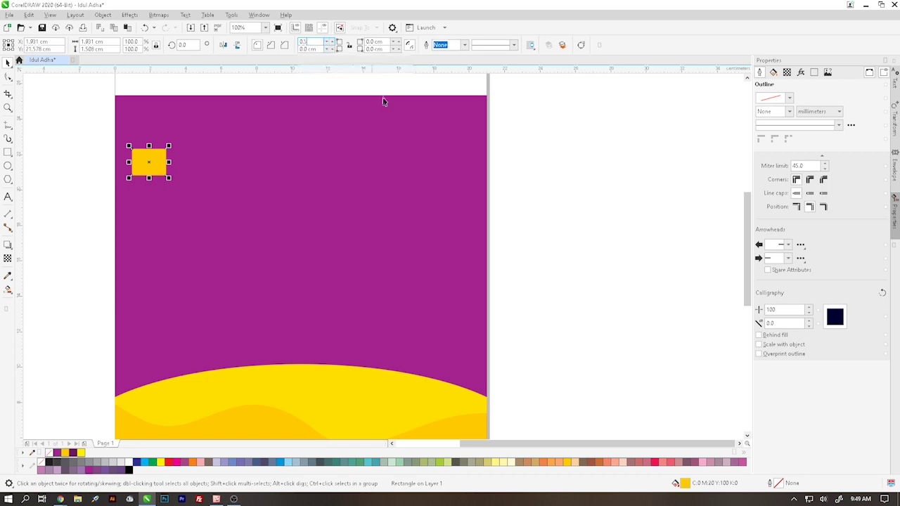
{"action": "key", "text": "Return"}
{"action": "left_click", "coordinate": [583, 235]}
{"action": "left_click", "coordinate": [161, 162]}
{"action": "triple_click", "coordinate": [310, 41]}
{"action": "type", "text": "2"}
{"action": "key", "text": "Return"}
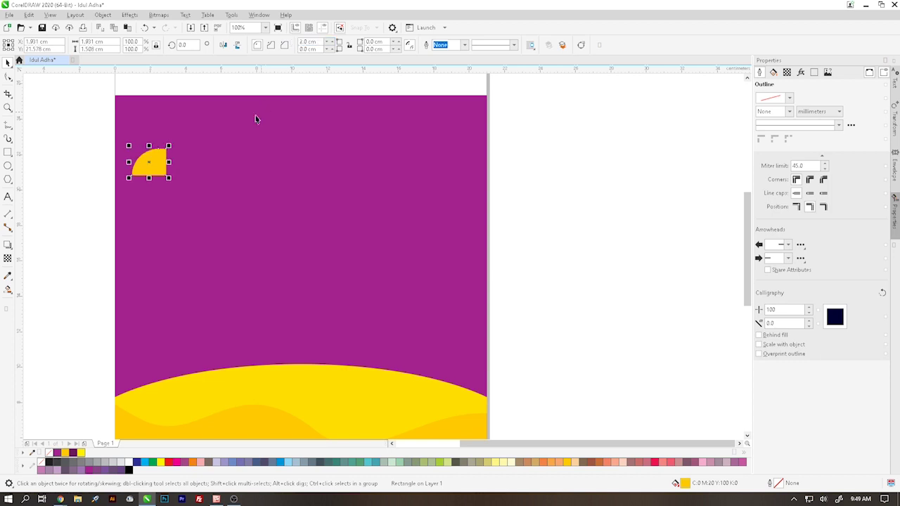
{"action": "triple_click", "coordinate": [386, 42]}
{"action": "type", "text": "2"}
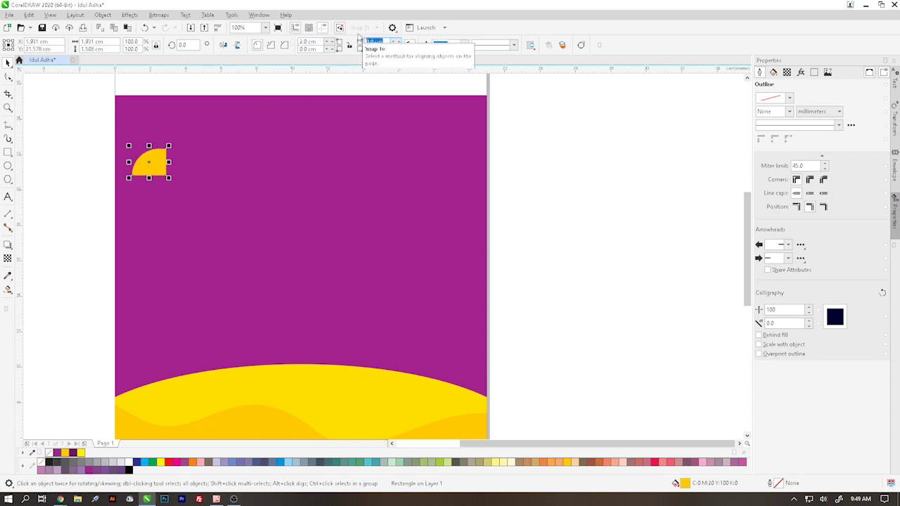
{"action": "key", "text": "Return"}
{"action": "left_click", "coordinate": [545, 225]}
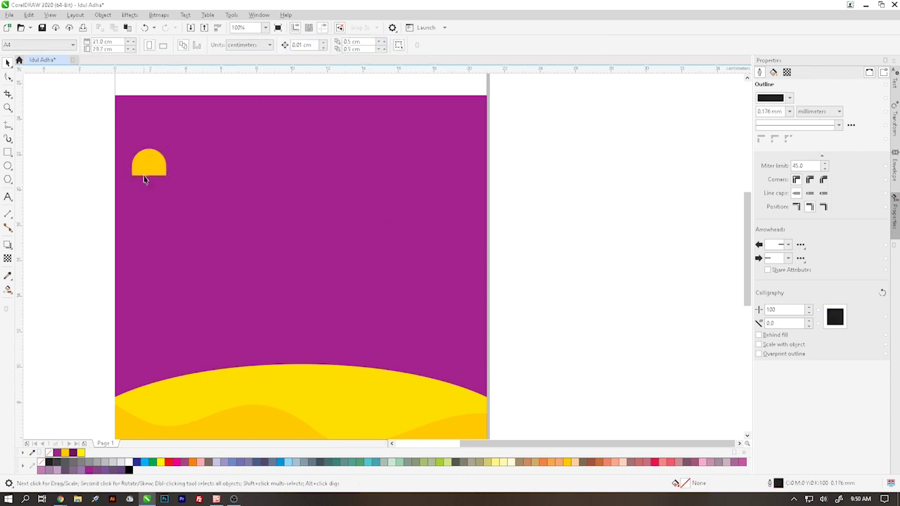
Duplicate the dome, place the copy about 2.5 cm below the original and mirror the copy vertically.
{"action": "left_click", "coordinate": [145, 161]}
{"action": "scroll", "coordinate": [131, 159], "scroll_direction": "up", "scroll_amount": 2}
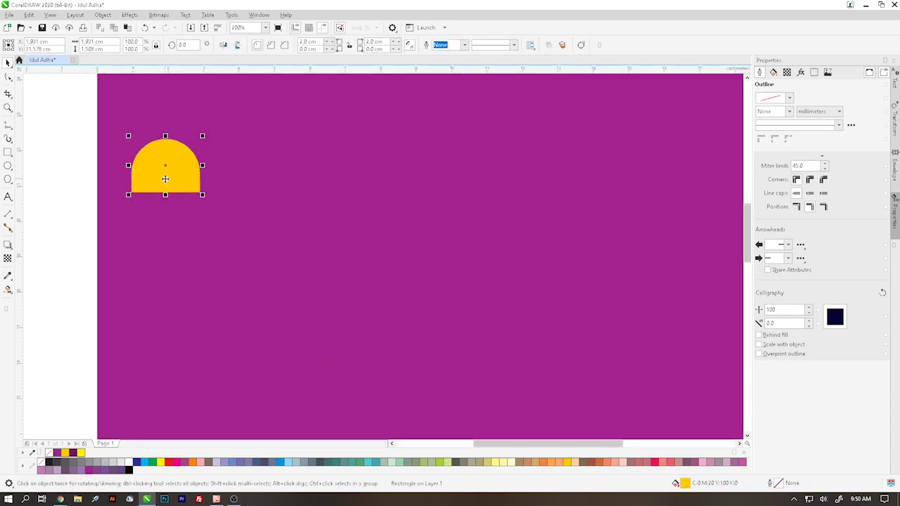
{"action": "right_click", "coordinate": [165, 178]}
{"action": "left_click", "coordinate": [125, 216]}
{"action": "left_click", "coordinate": [72, 203]}
{"action": "right_click", "coordinate": [72, 203]}
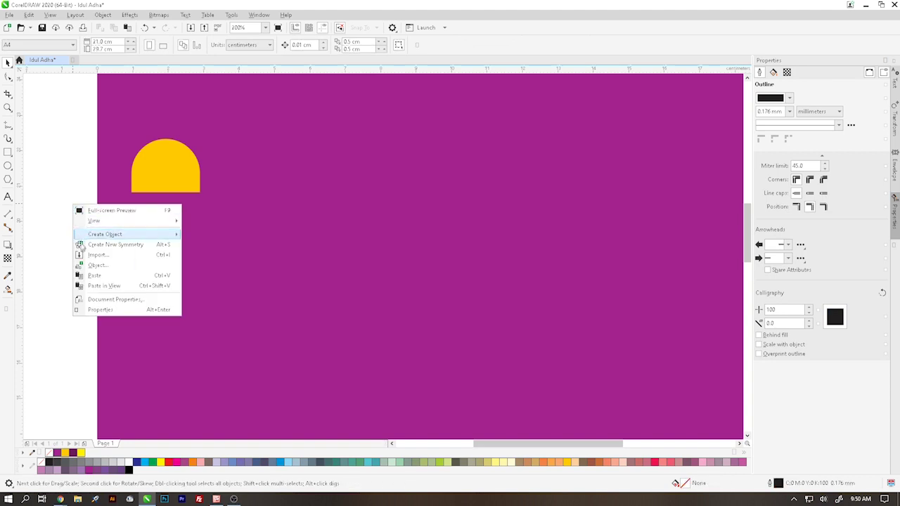
{"action": "left_click", "coordinate": [105, 275]}
{"action": "left_click_drag", "start_coordinate": [157, 178], "coordinate": [158, 263]}
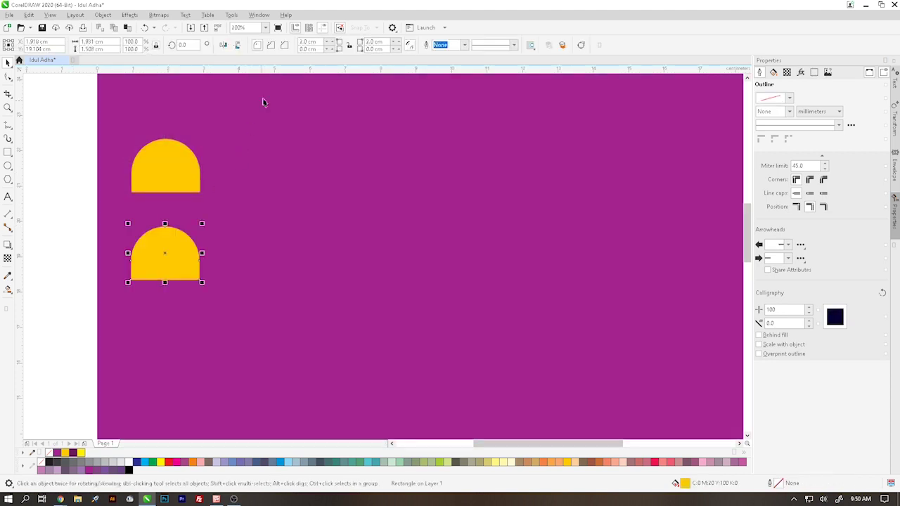
{"action": "left_click", "coordinate": [238, 44]}
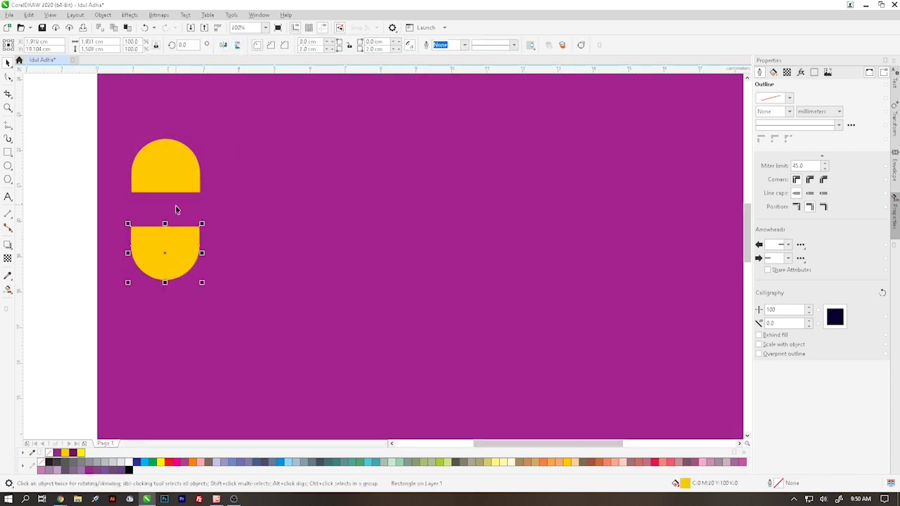
Flatten the mirrored copy into a base about 0.37 cm high and shorten the upper dome to about 1.11 cm.
{"action": "left_click_drag", "start_coordinate": [165, 223], "coordinate": [162, 263]}
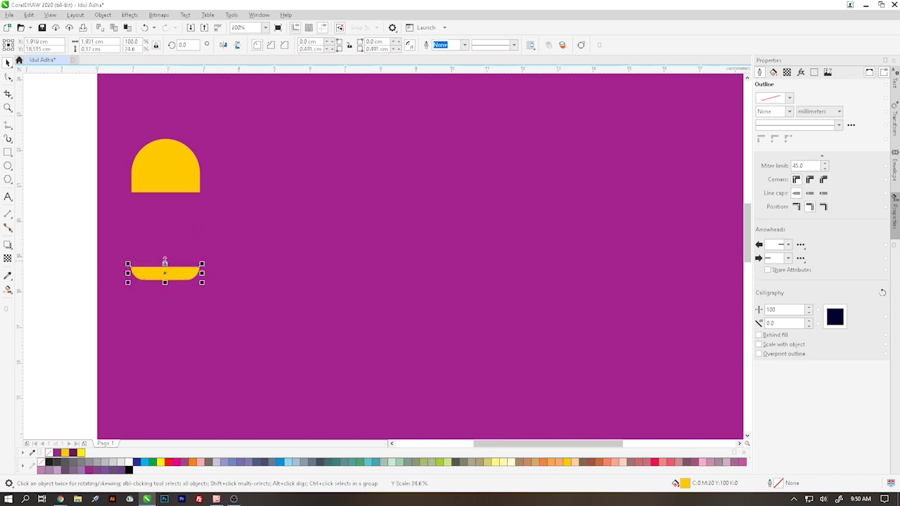
{"action": "left_click_drag", "start_coordinate": [171, 157], "coordinate": [171, 135]}
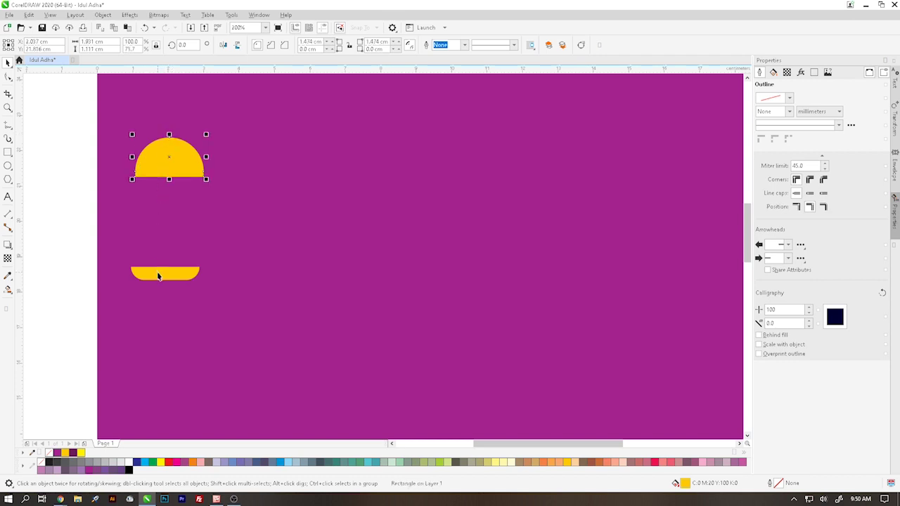
{"action": "left_click_drag", "start_coordinate": [158, 276], "coordinate": [166, 274]}
{"action": "left_click", "coordinate": [67, 227]}
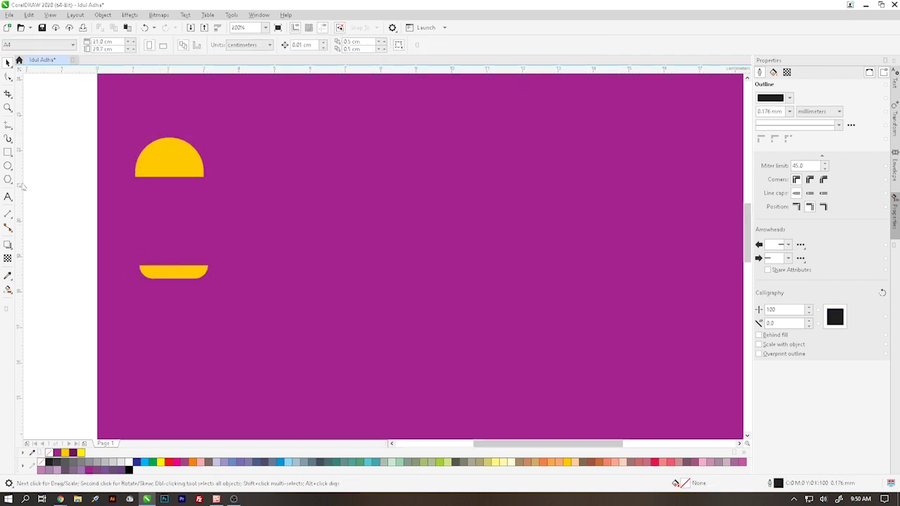
Draw a post about 0.24 × 2.14 cm between dome and base at the left end, filled golden yellow (C:0 M:20 Y:100 K:0) without outline.
{"action": "left_click", "coordinate": [8, 152]}
{"action": "left_click_drag", "start_coordinate": [142, 185], "coordinate": [150, 264]}
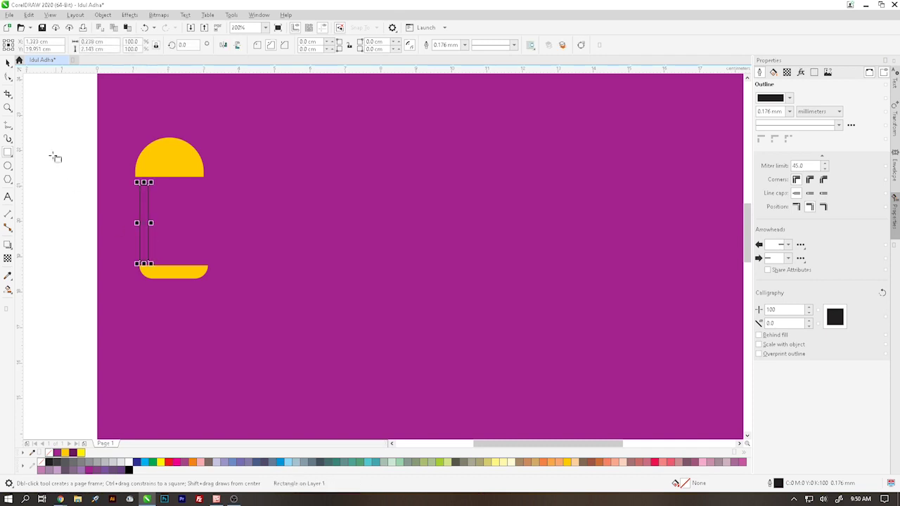
{"action": "left_click", "coordinate": [8, 62]}
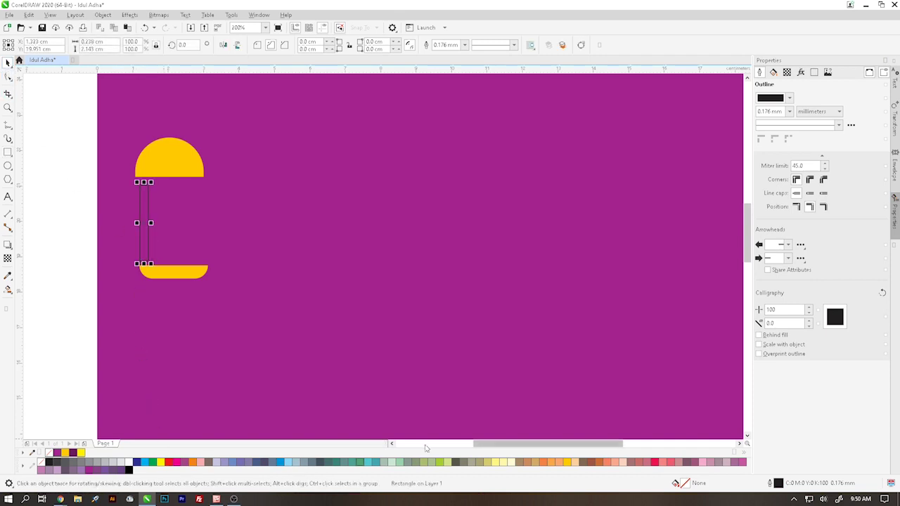
{"action": "left_click", "coordinate": [567, 462]}
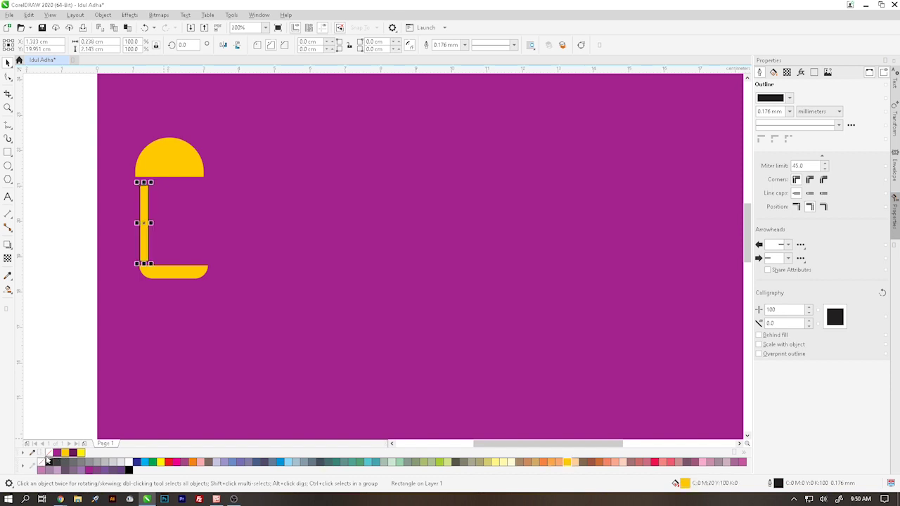
{"action": "right_click", "coordinate": [41, 462]}
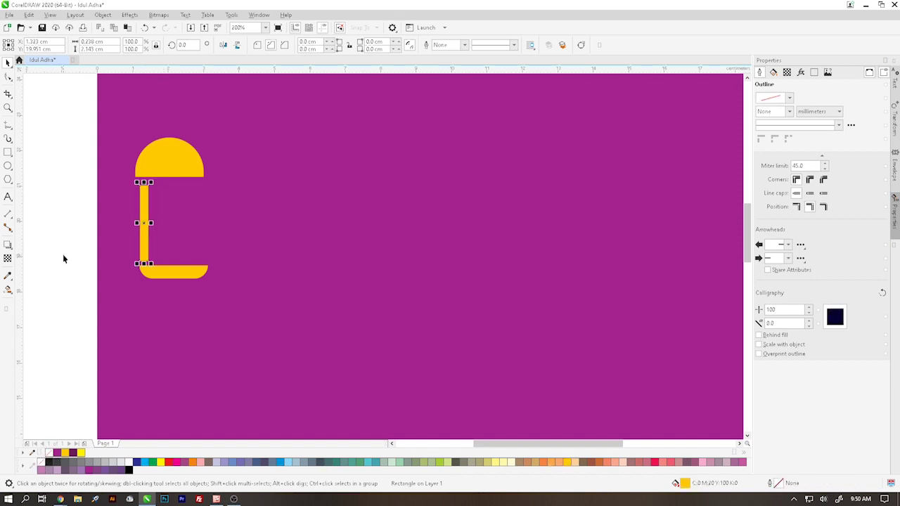
{"action": "left_click", "coordinate": [47, 163]}
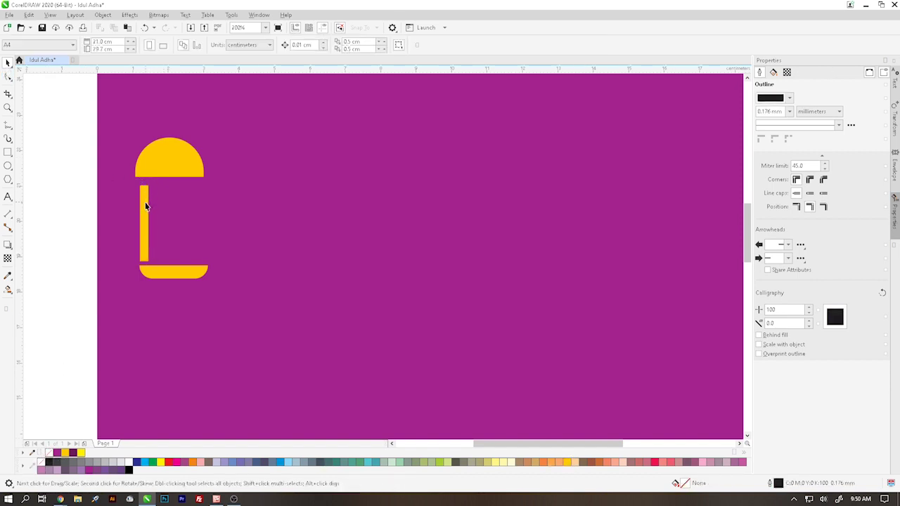
Lengthen the post to about 2.3 cm and place a copy of it above the base's right end.
{"action": "left_click", "coordinate": [145, 203]}
{"action": "left_click_drag", "start_coordinate": [142, 262], "coordinate": [143, 269]}
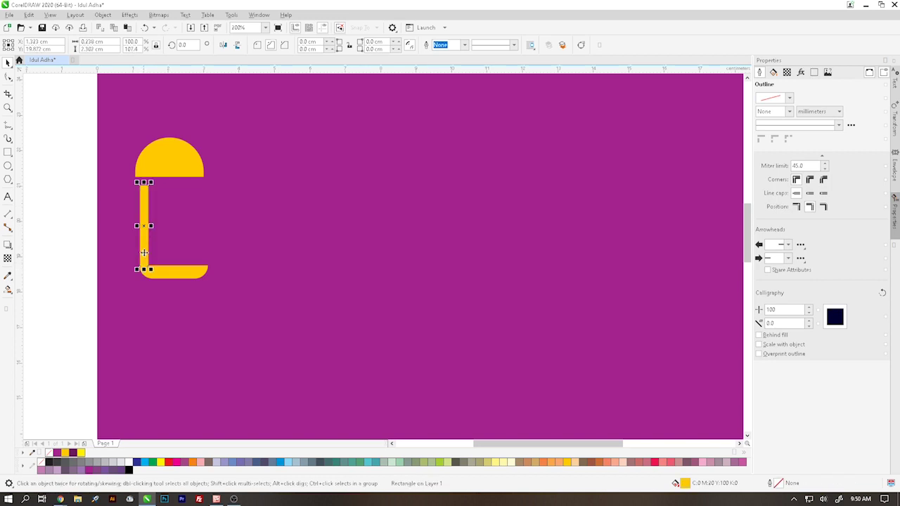
{"action": "right_click", "coordinate": [146, 217]}
{"action": "left_click", "coordinate": [169, 258]}
{"action": "right_click", "coordinate": [64, 220]}
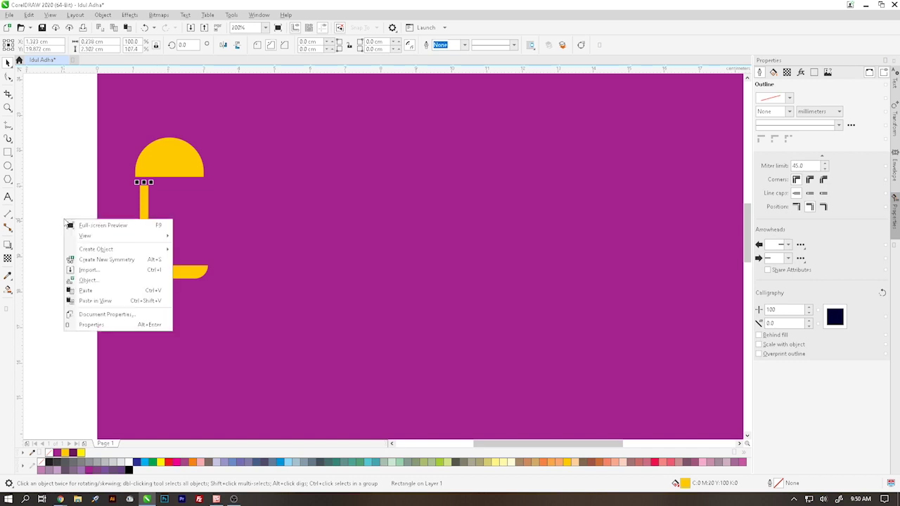
{"action": "left_click", "coordinate": [85, 290]}
{"action": "left_click", "coordinate": [56, 255]}
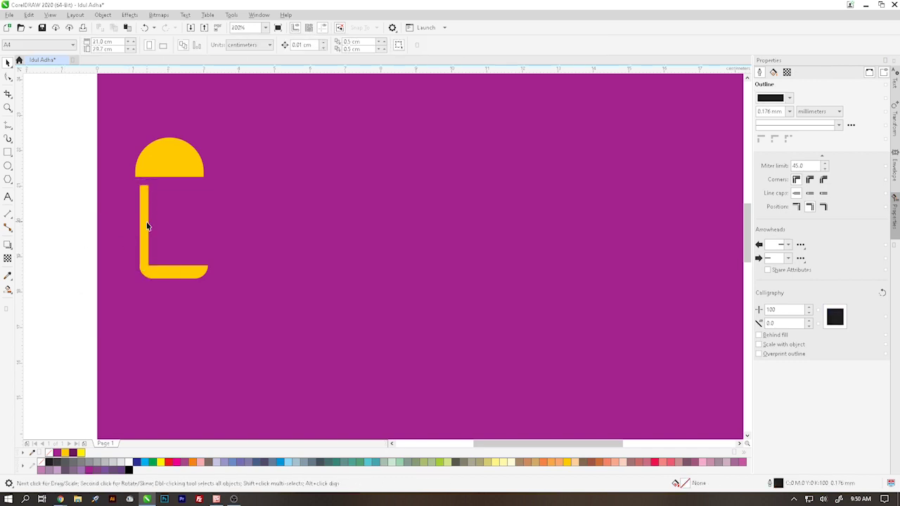
{"action": "mouse_move", "coordinate": [147, 226]}
{"action": "left_mouse_down"}
{"action": "mouse_move", "coordinate": [205, 228]}
{"action": "mouse_move", "coordinate": [143, 221]}
{"action": "left_mouse_up"}
Duplicate the left post and widen the copy into a central panel between the two posts.
{"action": "right_click", "coordinate": [142, 219]}
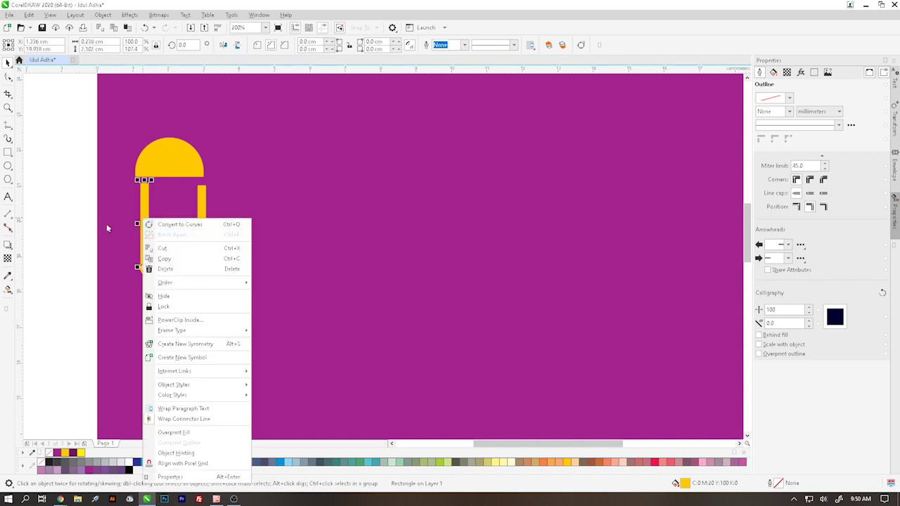
{"action": "left_click", "coordinate": [83, 229]}
{"action": "right_click", "coordinate": [72, 228]}
{"action": "left_click", "coordinate": [103, 287]}
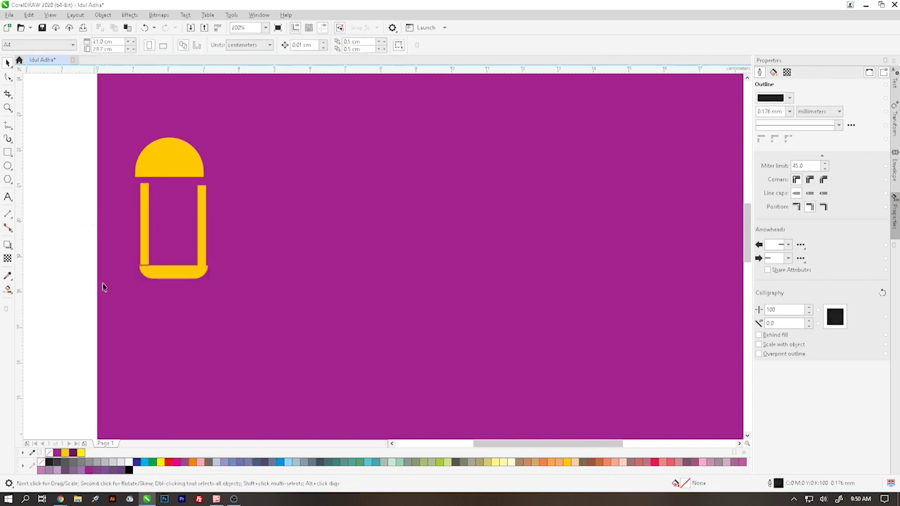
{"action": "left_click", "coordinate": [144, 227]}
{"action": "left_click_drag", "start_coordinate": [149, 225], "coordinate": [194, 223]}
Align the two side posts level with each other and group them.
{"action": "left_click_drag", "start_coordinate": [57, 168], "coordinate": [231, 276]}
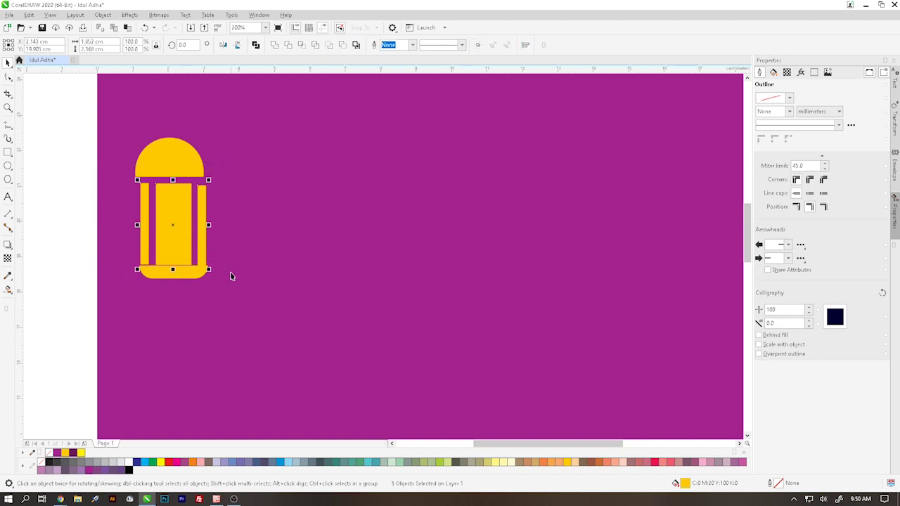
{"action": "left_click", "coordinate": [80, 237]}
{"action": "left_click", "coordinate": [146, 230]}
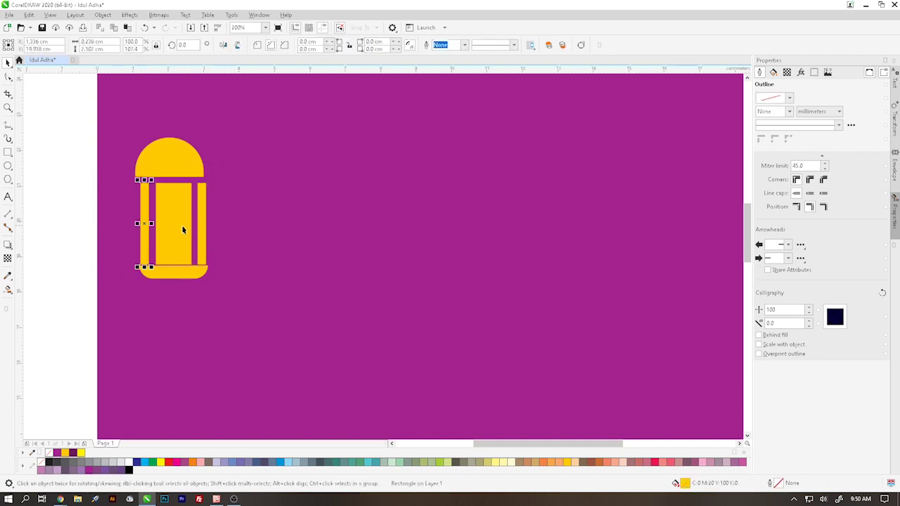
{"action": "left_click", "coordinate": [202, 230], "text": "shift"}
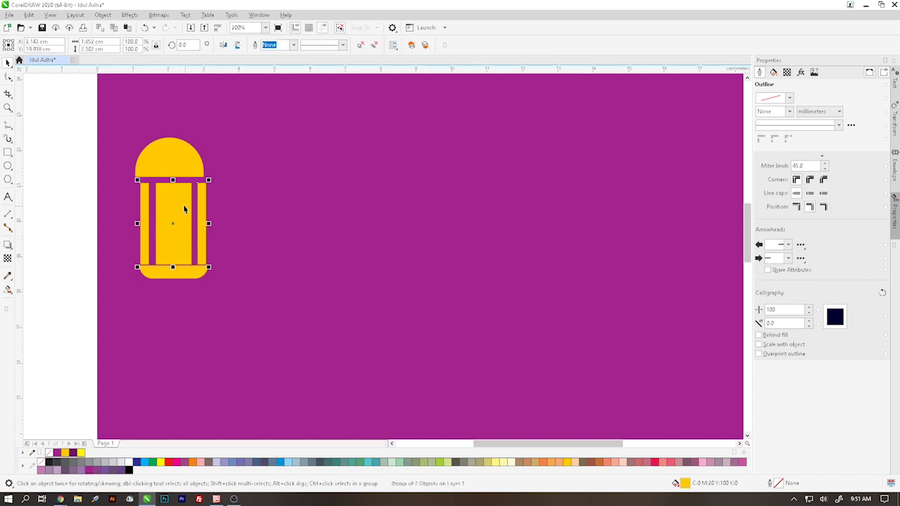
Centre the grouped side posts and the dome horizontally on the base.
{"action": "left_click", "coordinate": [150, 224]}
{"action": "left_click", "coordinate": [170, 164]}
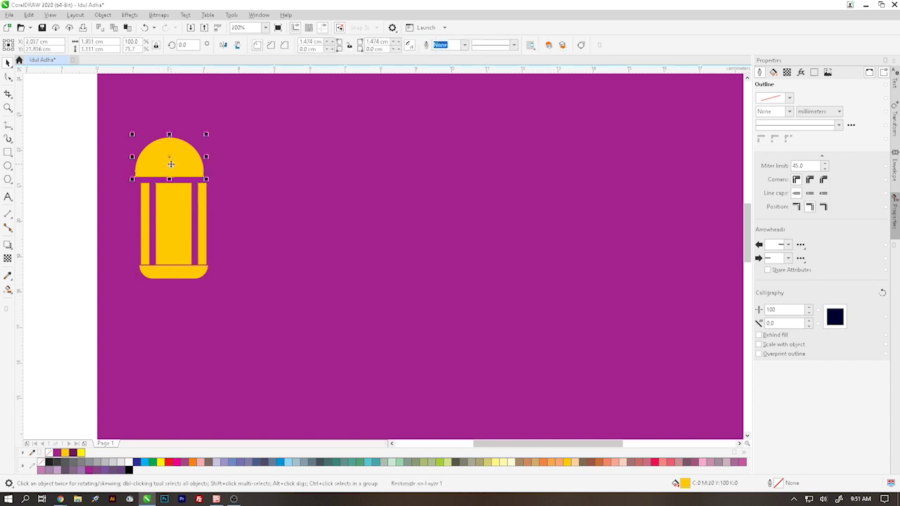
{"action": "left_click", "coordinate": [167, 272]}
{"action": "left_click", "coordinate": [167, 271]}
{"action": "left_click", "coordinate": [28, 237]}
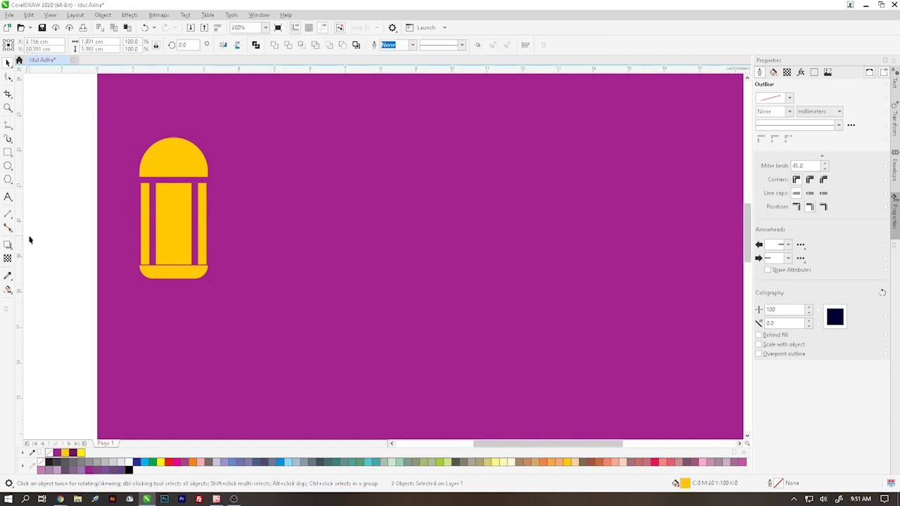
Align the dome's top edge with the top of the central panel.
{"action": "left_click", "coordinate": [184, 164]}
{"action": "left_click", "coordinate": [175, 214], "text": "shift"}
{"action": "key", "text": "t"}
{"action": "key", "text": "ctrl+g"}
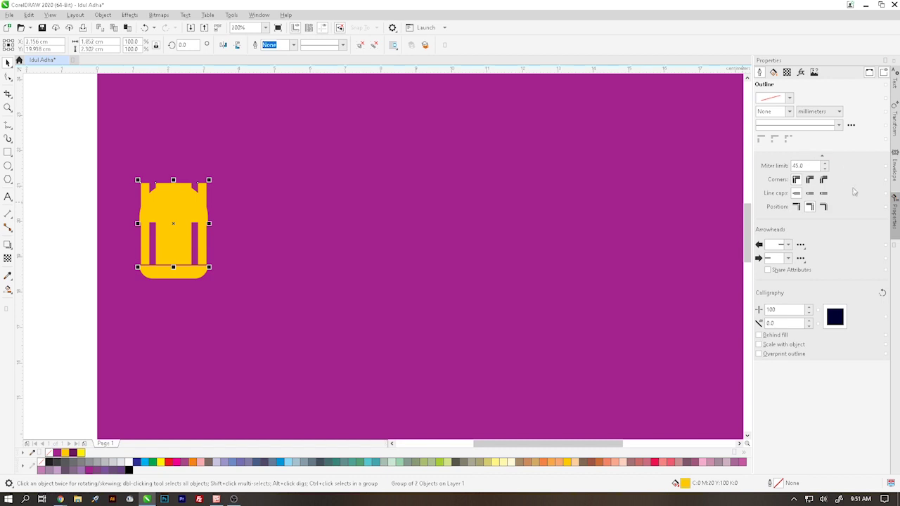
Try to move the grouped posts and central panel up by their own height with the Position transform.
{"action": "left_click", "coordinate": [895, 114]}
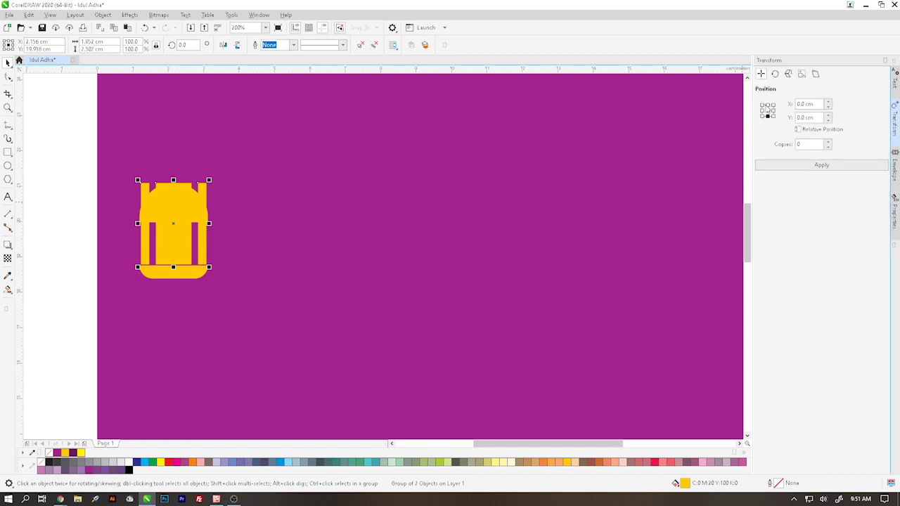
{"action": "left_click", "coordinate": [769, 105]}
{"action": "left_click", "coordinate": [792, 169]}
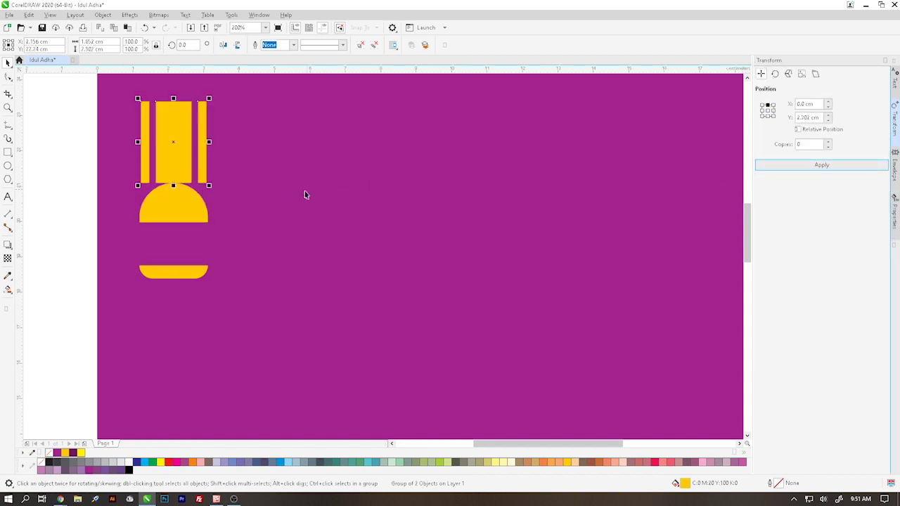
{"action": "key", "text": "ctrl+z"}
Try to move the dome together with the posts and central panel up by their combined height.
{"action": "left_click", "coordinate": [64, 176]}
{"action": "left_click_drag", "start_coordinate": [57, 161], "coordinate": [239, 243]}
{"action": "left_click", "coordinate": [174, 245], "text": "shift"}
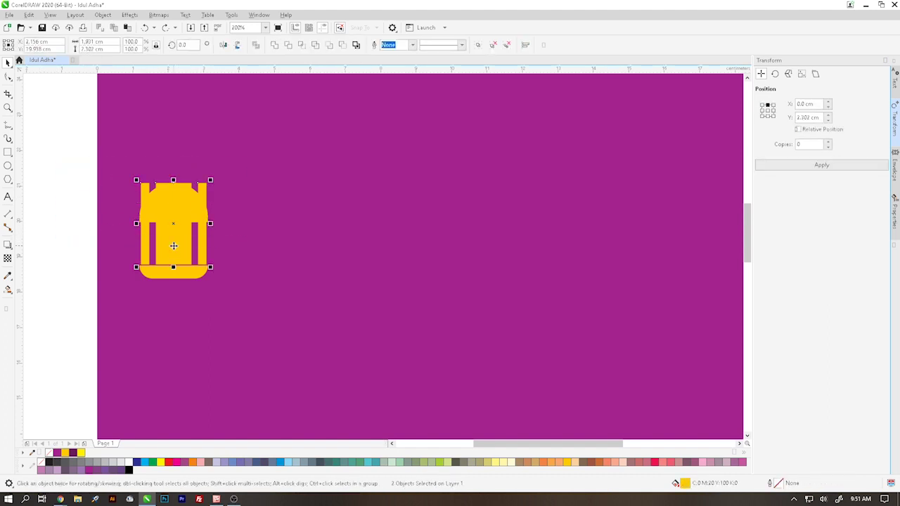
{"action": "left_click", "coordinate": [791, 167]}
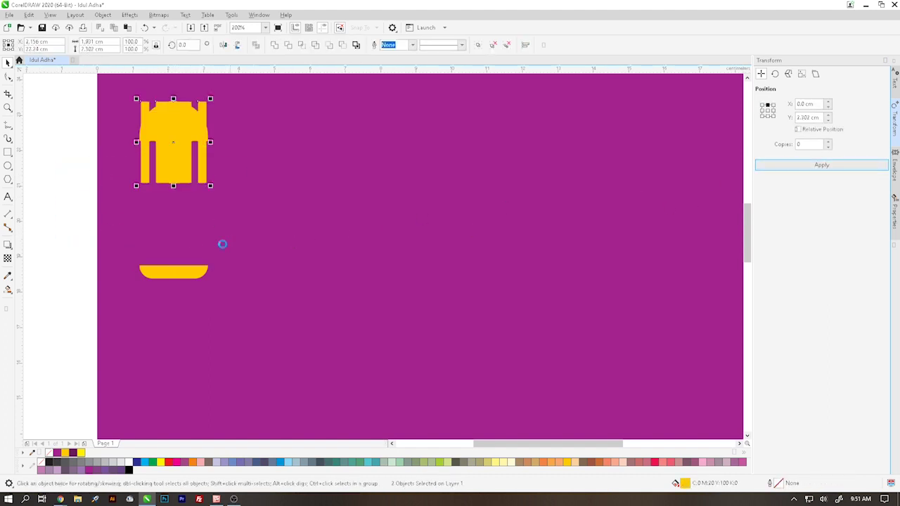
{"action": "key", "text": "ctrl+z"}
Move the dome alone up by exactly its own height so it sits on top of the posts.
{"action": "left_click", "coordinate": [156, 213]}
{"action": "left_click", "coordinate": [169, 243], "text": "shift"}
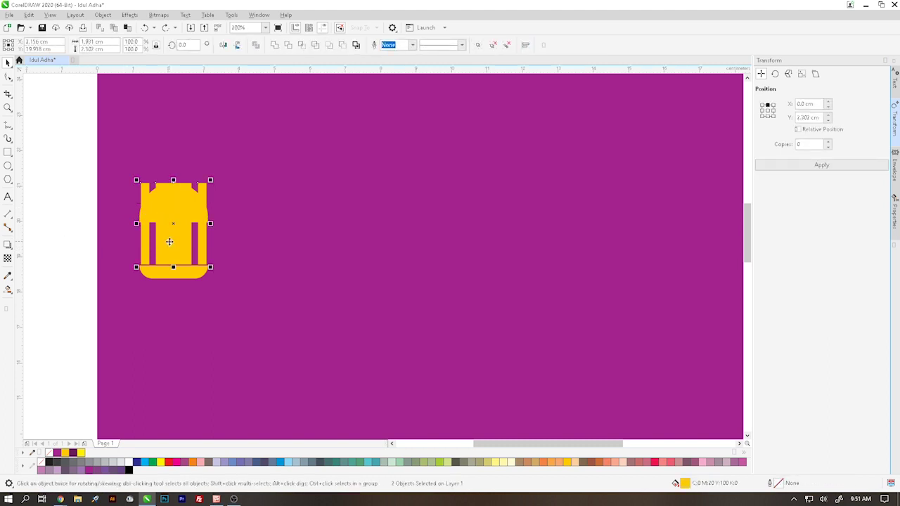
{"action": "key", "text": "ctrl+g"}
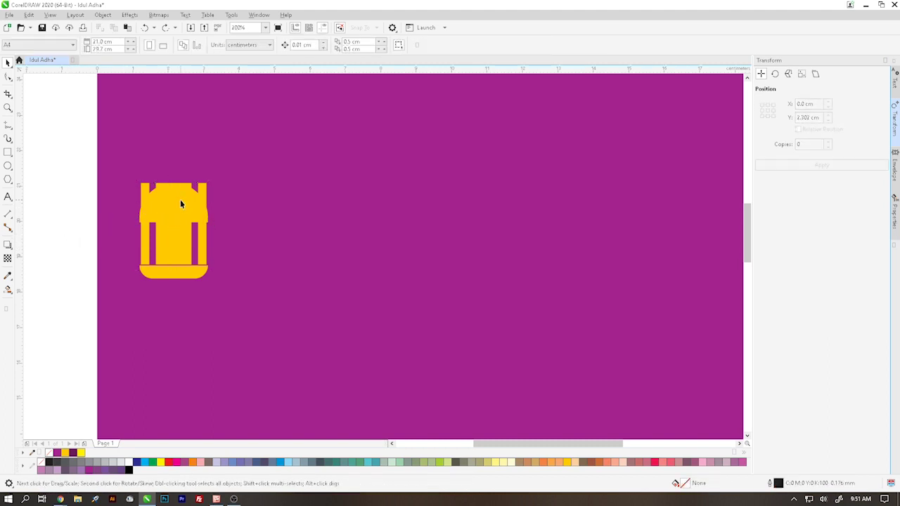
{"action": "left_click_drag", "start_coordinate": [50, 159], "coordinate": [272, 241]}
{"action": "left_click", "coordinate": [799, 168]}
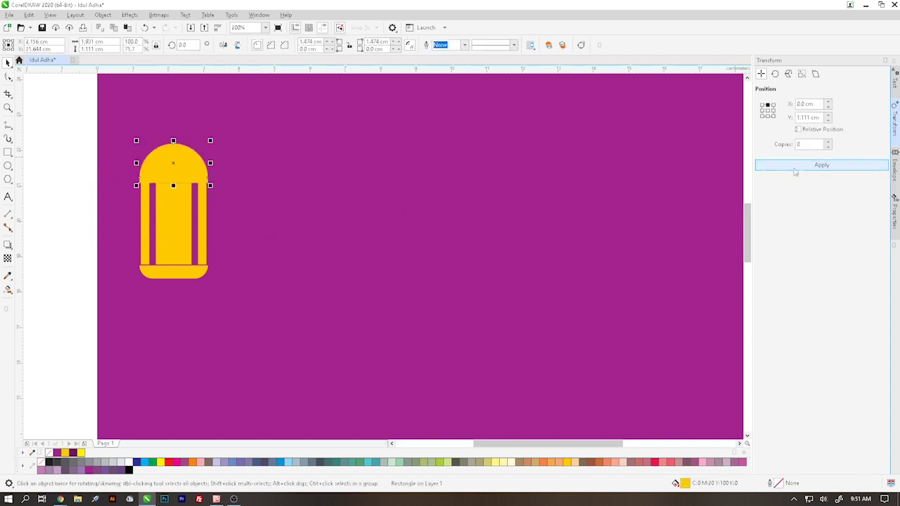
Nudge the dome upward in small increments to leave a thin gap above the posts and central panel.
{"action": "left_click", "coordinate": [52, 181]}
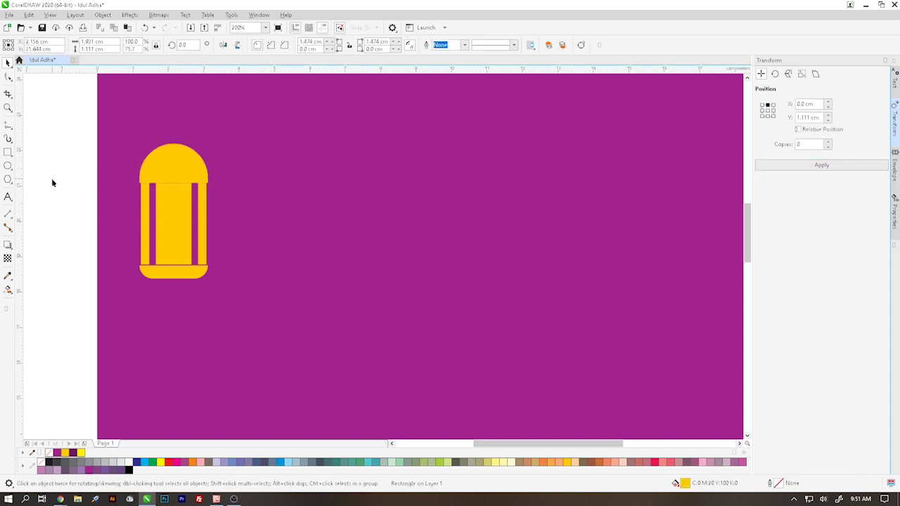
{"action": "left_click", "coordinate": [179, 177]}
{"action": "key", "text": "Up"}
{"action": "key", "text": "Up"}
{"action": "key", "text": "Up"}
{"action": "key", "text": "Up"}
{"action": "key", "text": "Up"}
{"action": "key", "text": "Up"}
{"action": "key", "text": "Up"}
{"action": "key", "text": "Up"}
{"action": "key", "text": "Up"}
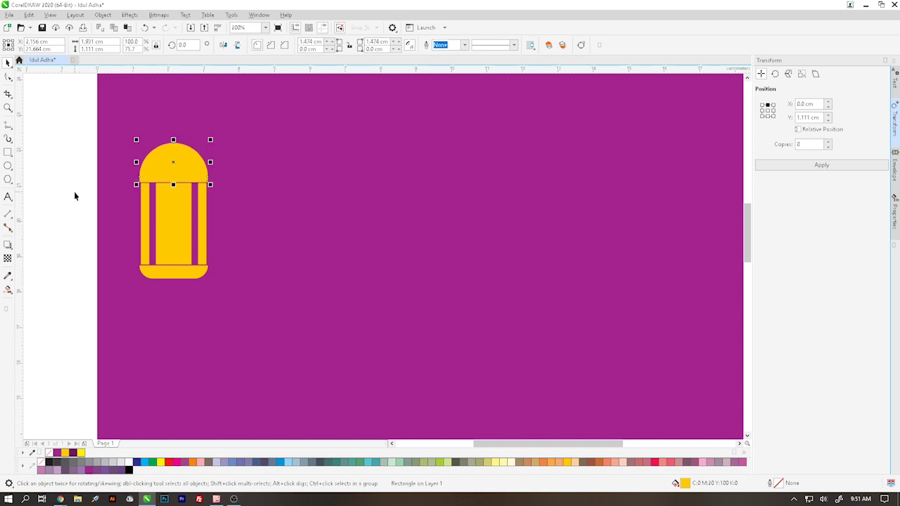
{"action": "key", "text": "Up"}
{"action": "key", "text": "Up"}
{"action": "key", "text": "Up"}
{"action": "key", "text": "Up"}
{"action": "key", "text": "Up"}
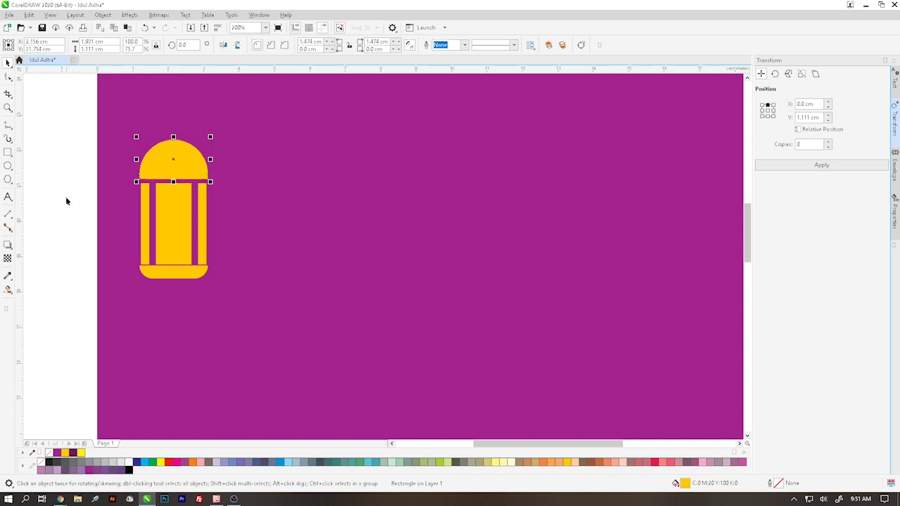
Align the base's bottom edge with the bottom of the posts and shift it down by its own height.
{"action": "left_click_drag", "start_coordinate": [78, 230], "coordinate": [228, 307]}
{"action": "left_click", "coordinate": [173, 233]}
{"action": "left_click", "coordinate": [173, 233]}
{"action": "key", "text": "Up"}
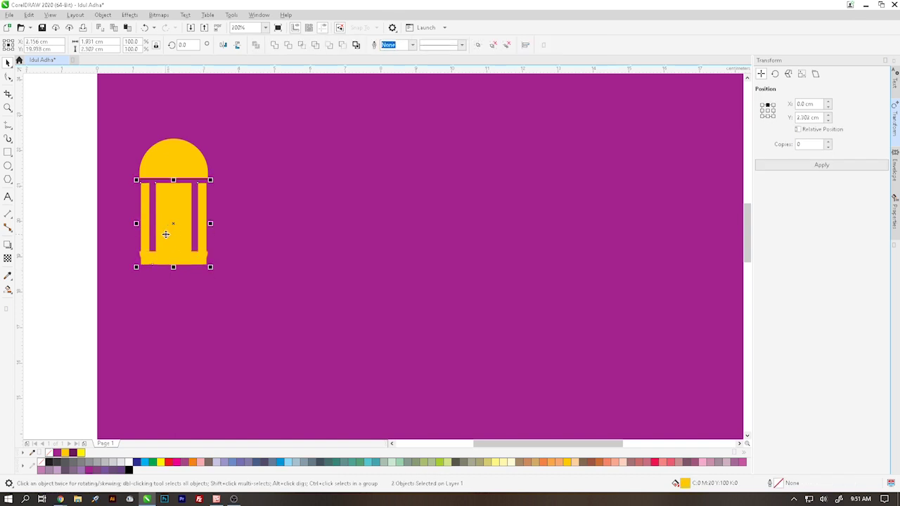
{"action": "left_click", "coordinate": [81, 240]}
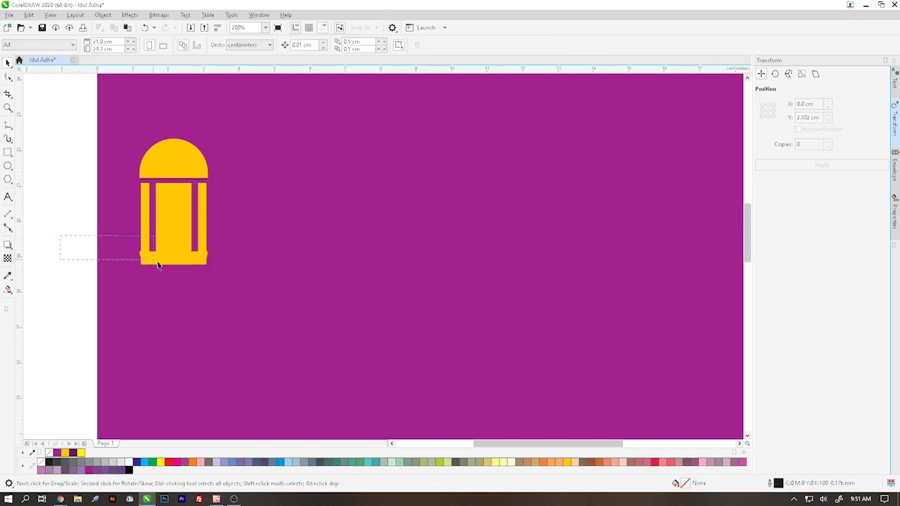
{"action": "left_click_drag", "start_coordinate": [60, 236], "coordinate": [225, 287]}
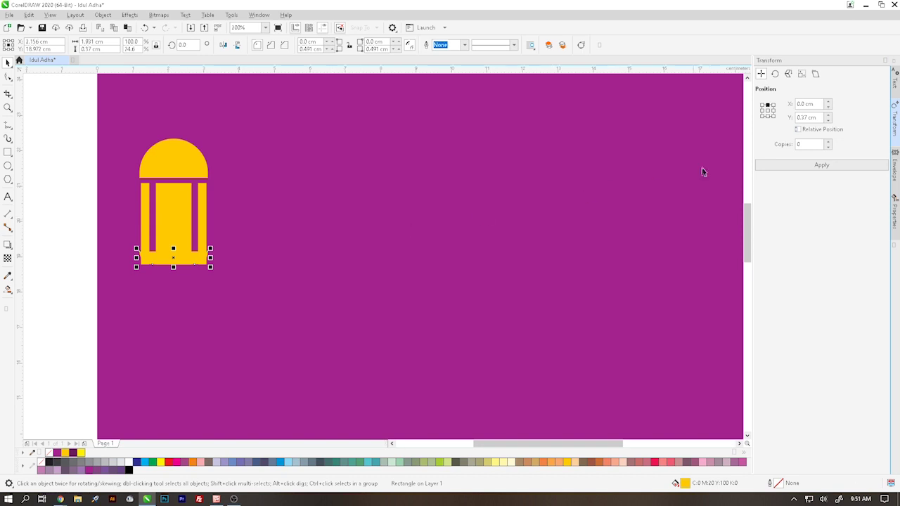
{"action": "left_click", "coordinate": [785, 166]}
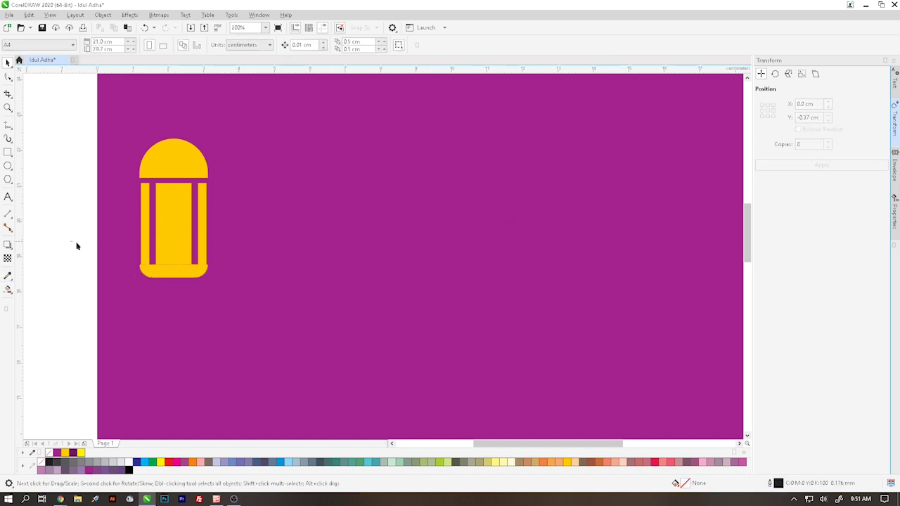
Nudge the base downward slightly to leave a thin gap below the posts, similar to the gap under the dome.
{"action": "key", "text": "Down"}
{"action": "key", "text": "Down"}
{"action": "key", "text": "Down"}
{"action": "key", "text": "Down"}
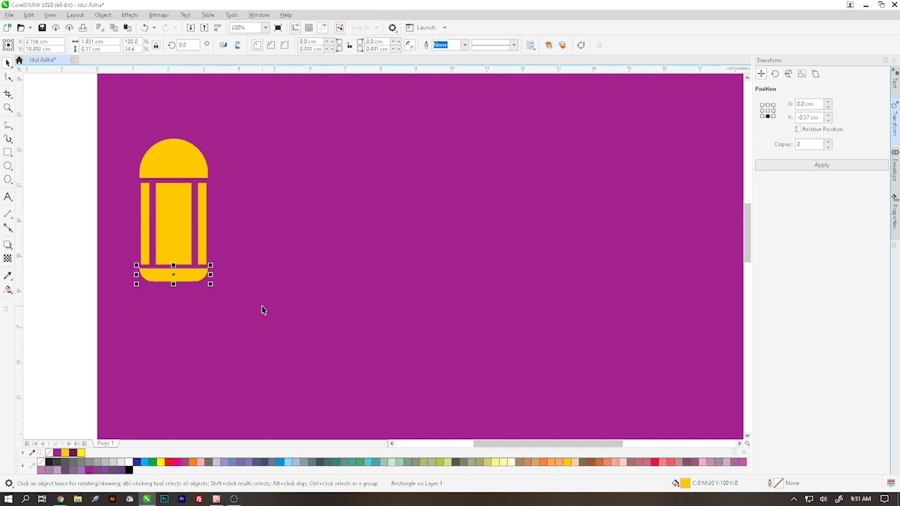
{"action": "key", "text": "Down"}
Resize the dome and base together to the post group's width of 1.852 cm, keeping their proportions.
{"action": "left_click", "coordinate": [166, 216]}
{"action": "left_click", "coordinate": [167, 217]}
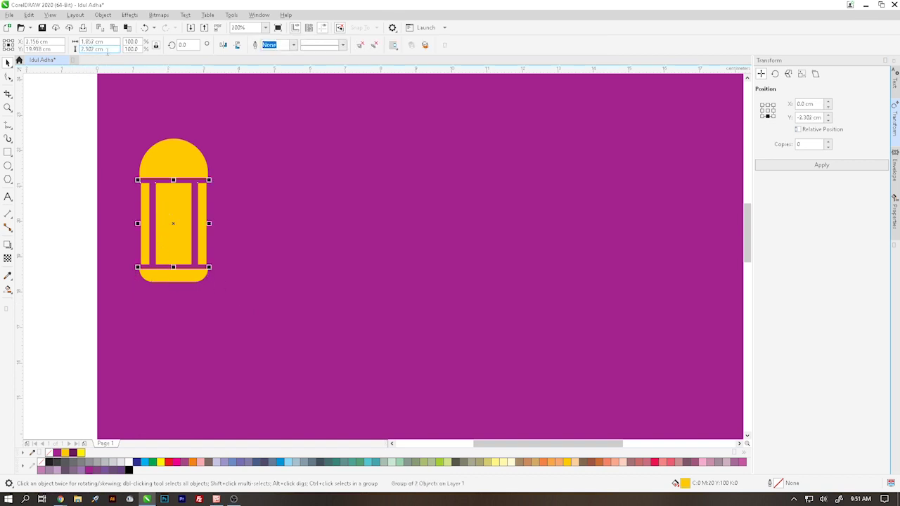
{"action": "left_click_drag", "start_coordinate": [107, 43], "coordinate": [78, 45]}
{"action": "left_click", "coordinate": [162, 154]}
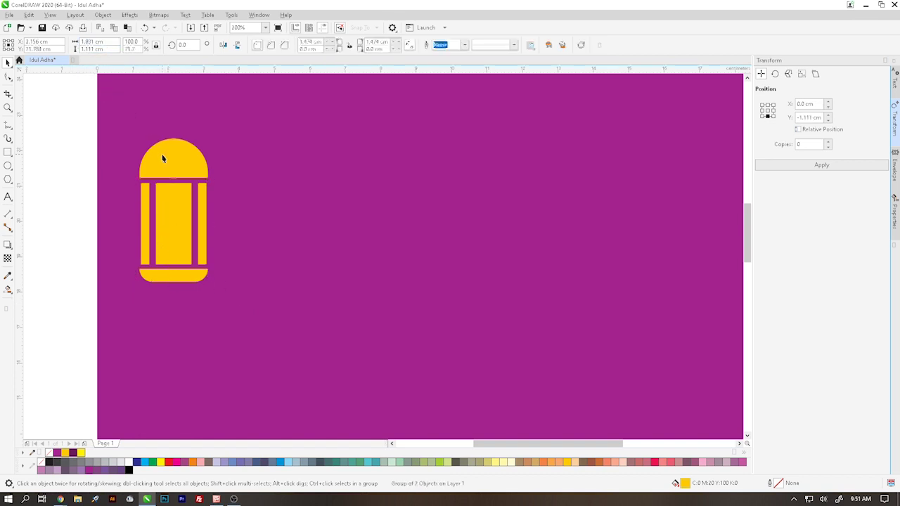
{"action": "left_click", "coordinate": [173, 281], "text": "shift"}
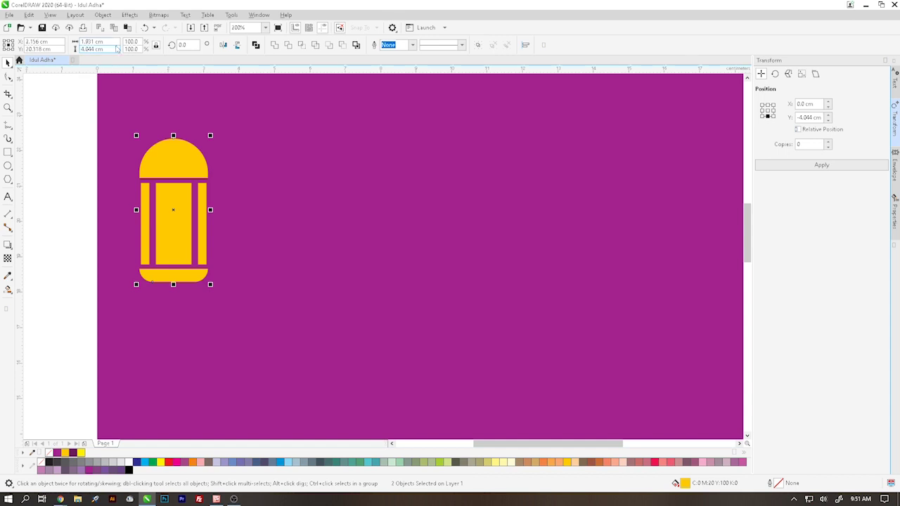
{"action": "left_click", "coordinate": [54, 154]}
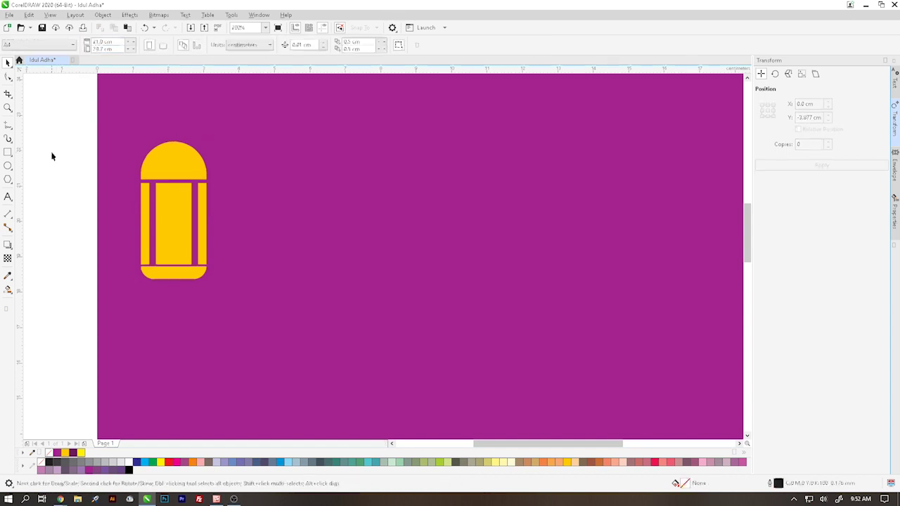
Nudge the resized base down and the resized dome up to even out both gaps around the posts.
{"action": "left_click", "coordinate": [167, 280]}
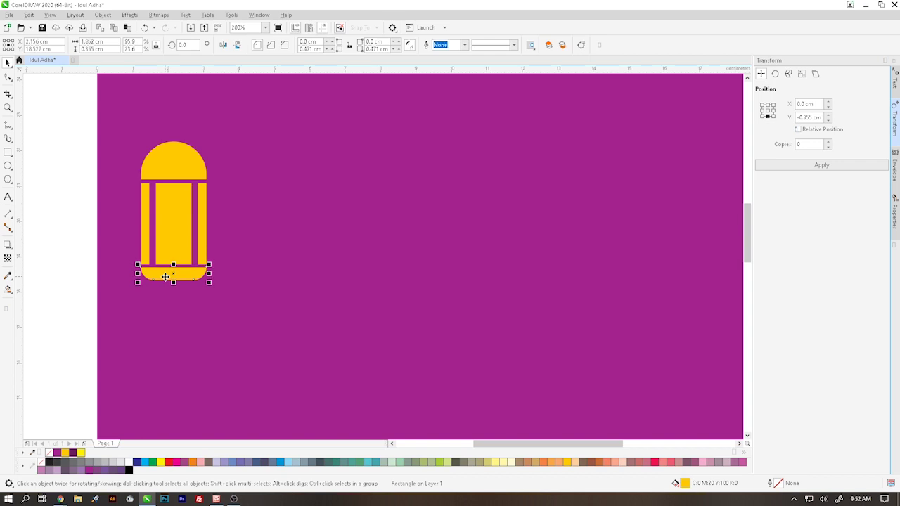
{"action": "left_click_drag", "start_coordinate": [166, 277], "coordinate": [164, 277]}
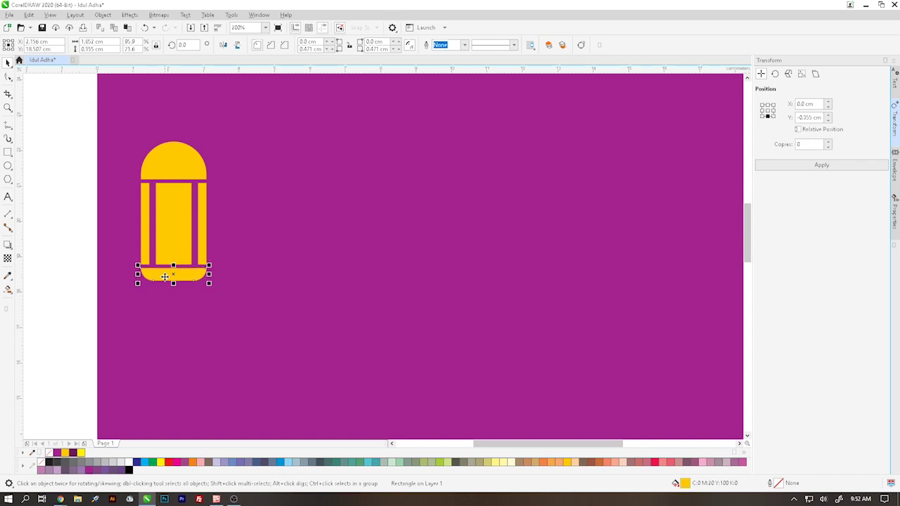
{"action": "left_click", "coordinate": [169, 162]}
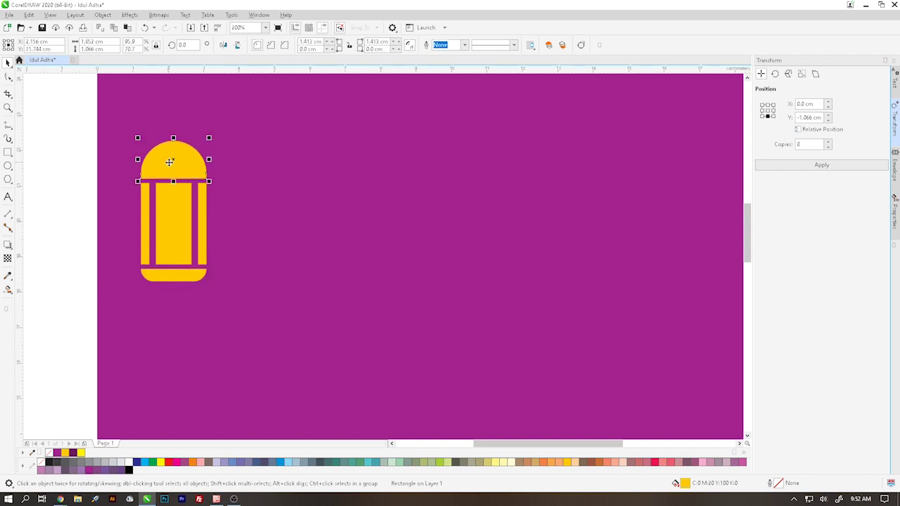
{"action": "left_click", "coordinate": [64, 153]}
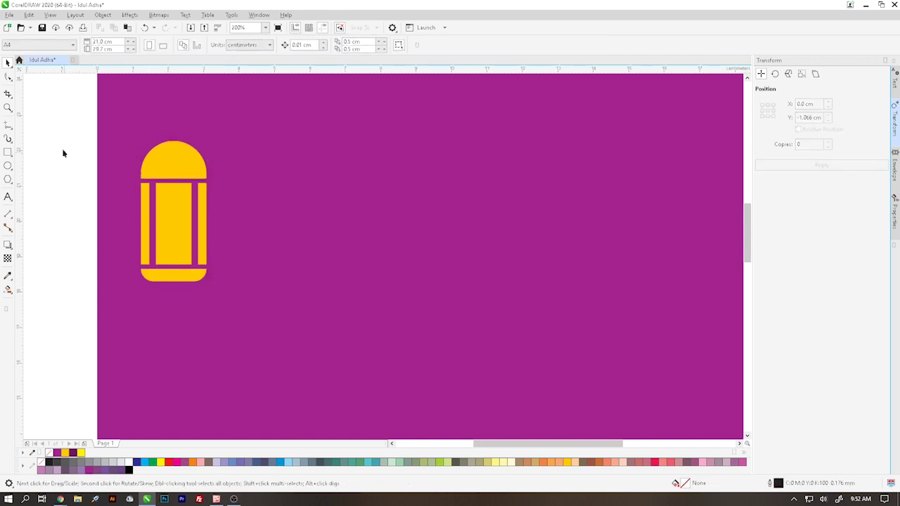
Group the dome, the posts with the central panel, and the base into one lantern object.
{"action": "left_click_drag", "start_coordinate": [71, 131], "coordinate": [244, 303]}
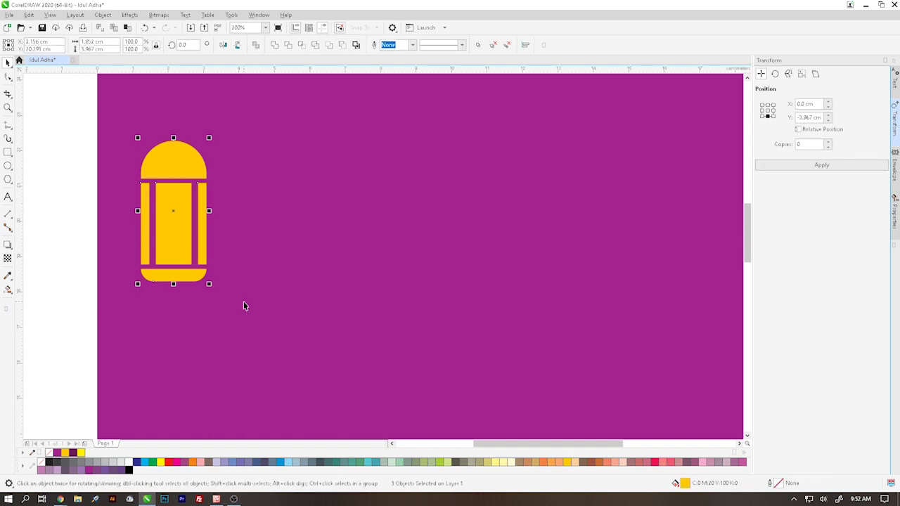
{"action": "key", "text": "ctrl+g"}
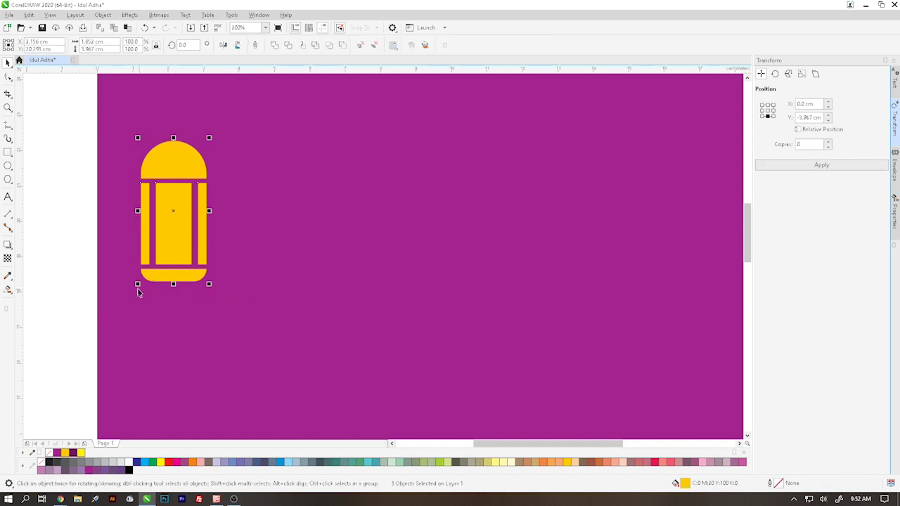
{"action": "left_click", "coordinate": [46, 181]}
Draw a circle about 0.36 cm in diameter at the dome's peak, filled golden yellow (C0 M20 Y100 K0) with no outline.
{"action": "left_click", "coordinate": [8, 165]}
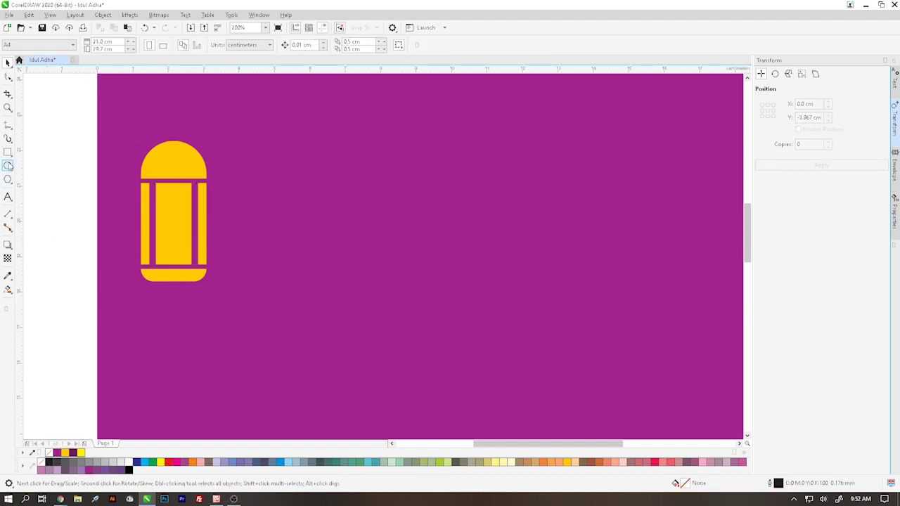
{"action": "left_click_drag", "start_coordinate": [167, 135], "coordinate": [181, 147]}
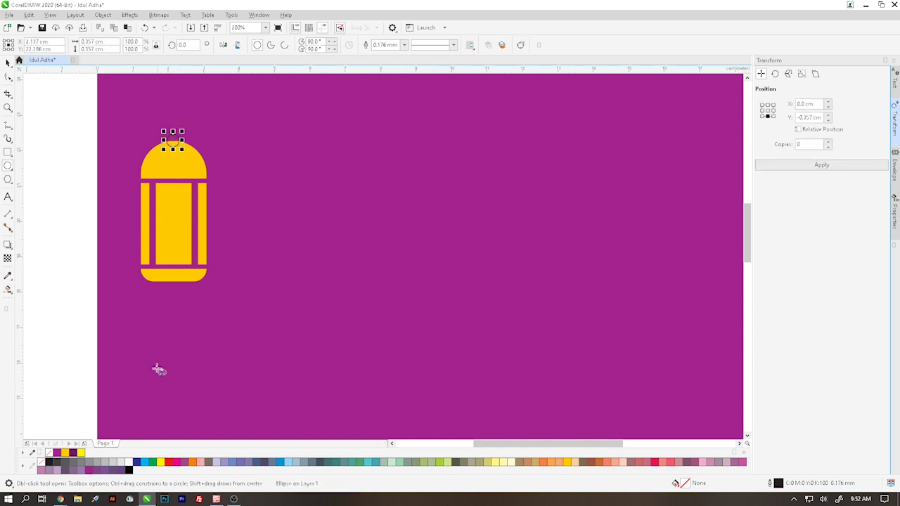
{"action": "left_click", "coordinate": [567, 463]}
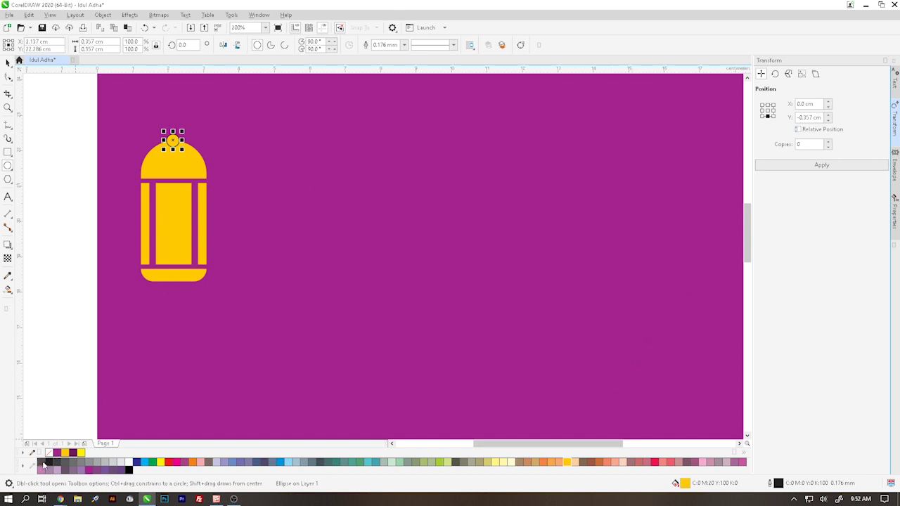
{"action": "right_click", "coordinate": [41, 463]}
{"action": "left_click", "coordinate": [8, 63]}
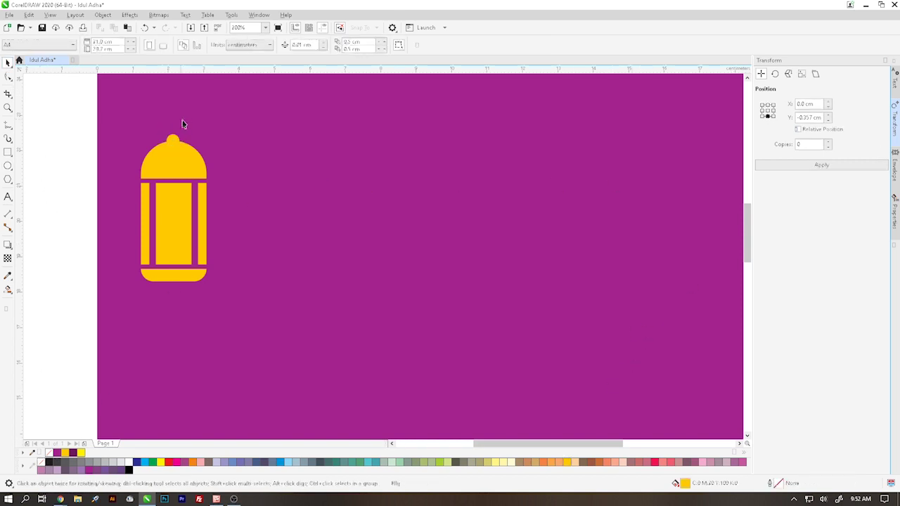
Raise the small circle so it rests on the dome's peak and centre it horizontally with the lantern.
{"action": "scroll", "coordinate": [172, 140], "scroll_direction": "up", "scroll_amount": 5}
{"action": "left_click_drag", "start_coordinate": [163, 152], "coordinate": [163, 132]}
{"action": "left_click", "coordinate": [167, 194], "text": "shift"}
{"action": "key", "text": "c"}
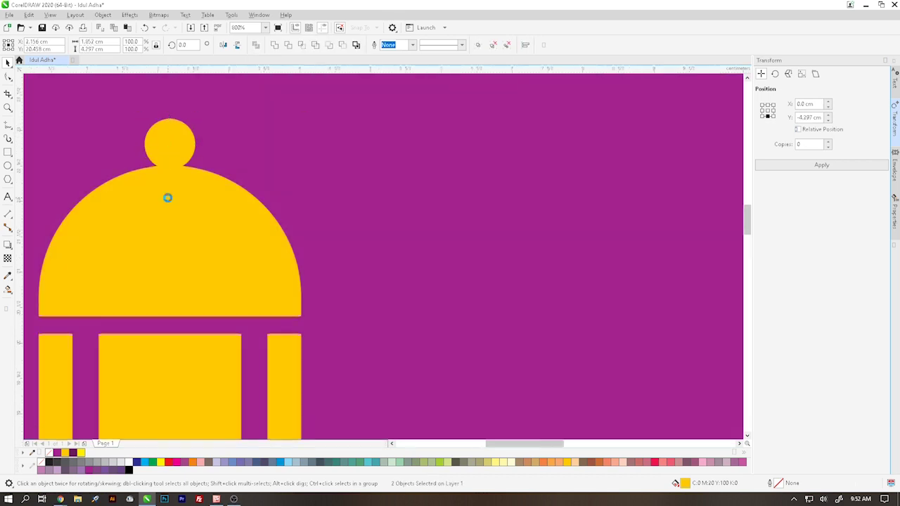
{"action": "scroll", "coordinate": [168, 194], "scroll_direction": "down", "scroll_amount": 5}
{"action": "left_click", "coordinate": [100, 188]}
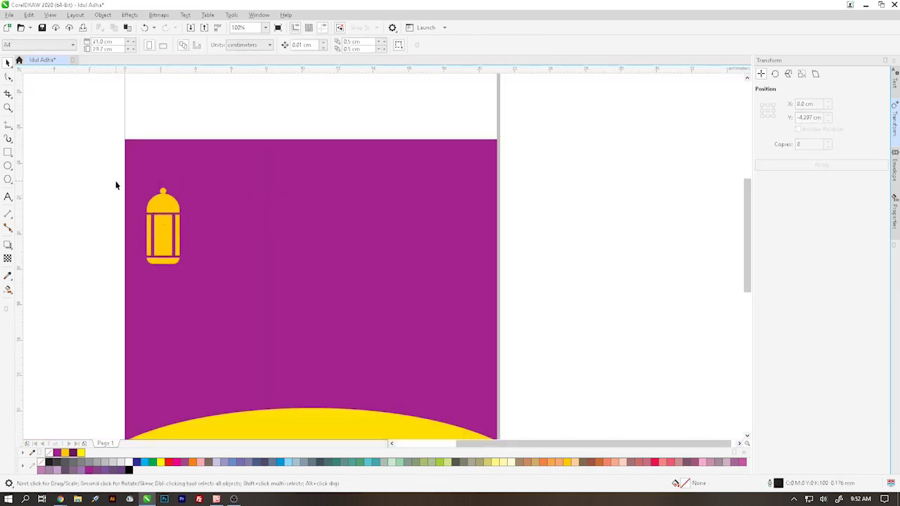
Draw a vertical line about 10.5 cm long with the Pen tool, from above the page down to the lantern's knob.
{"action": "scroll", "coordinate": [115, 181], "scroll_direction": "down", "scroll_amount": 2}
{"action": "scroll", "coordinate": [116, 151], "scroll_direction": "up", "scroll_amount": 2}
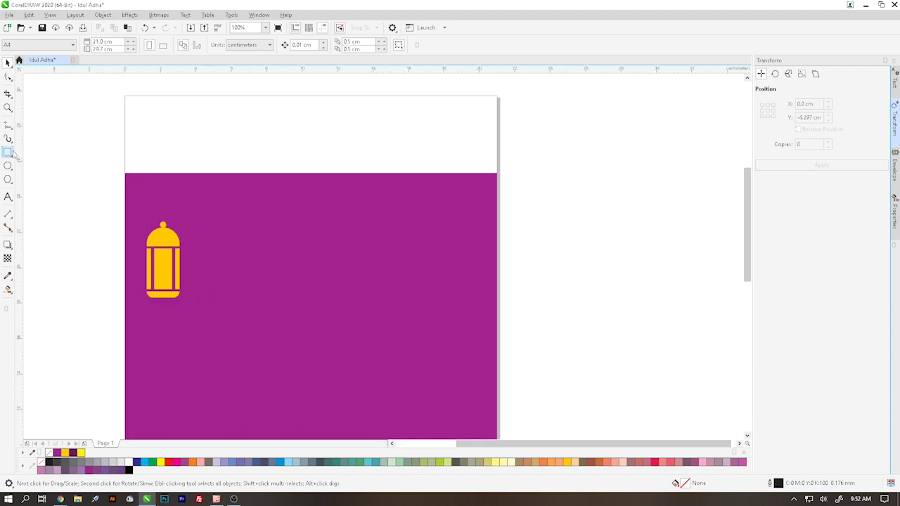
{"action": "left_click", "coordinate": [10, 127]}
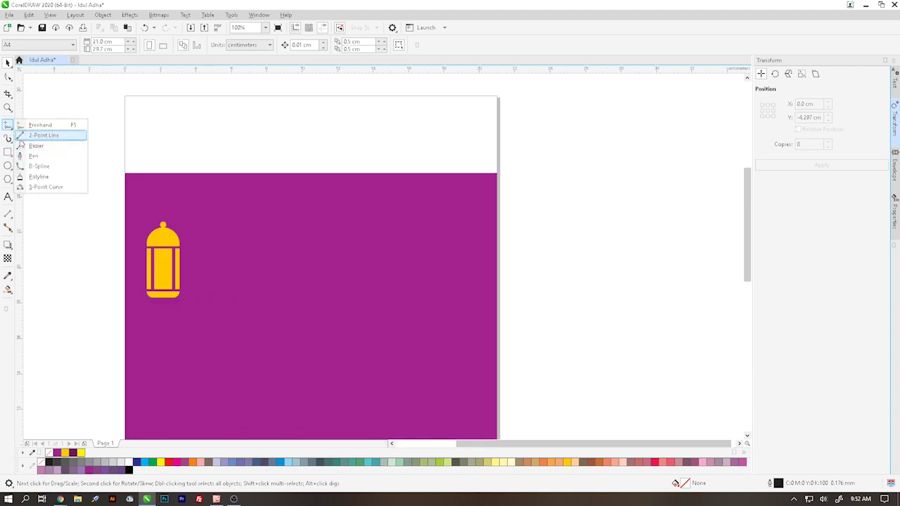
{"action": "left_click", "coordinate": [33, 156]}
{"action": "scroll", "coordinate": [169, 111], "scroll_direction": "down", "scroll_amount": 2}
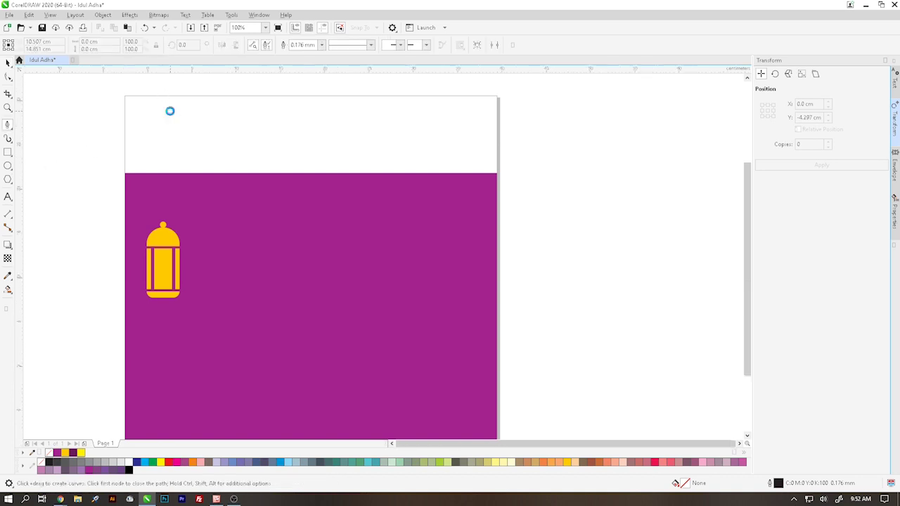
{"action": "scroll", "coordinate": [167, 90], "scroll_direction": "up", "scroll_amount": 1}
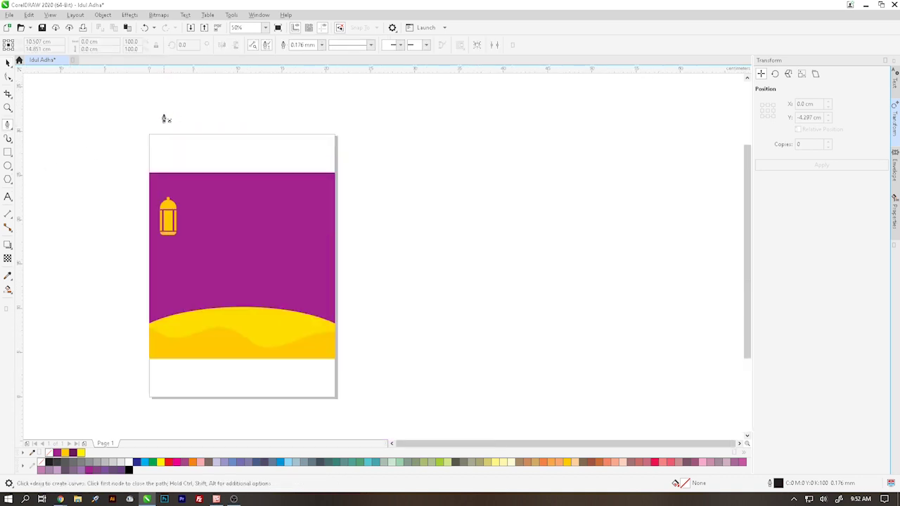
{"action": "scroll", "coordinate": [169, 138], "scroll_direction": "up", "scroll_amount": 1}
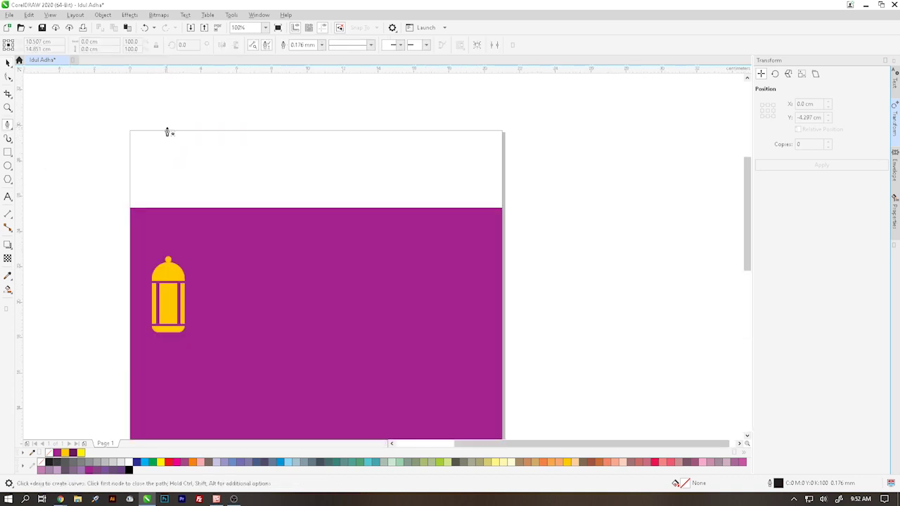
{"action": "left_click", "coordinate": [165, 78]}
{"action": "double_click", "coordinate": [165, 267]}
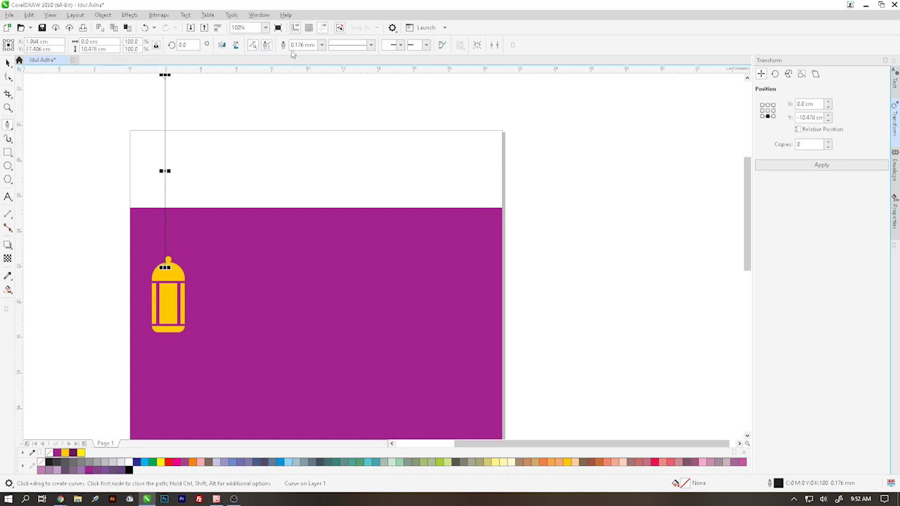
Give the hanging line a 1.0 mm outline in golden yellow (C0 M20 Y100 K0).
{"action": "left_click", "coordinate": [321, 45]}
{"action": "left_click", "coordinate": [313, 104]}
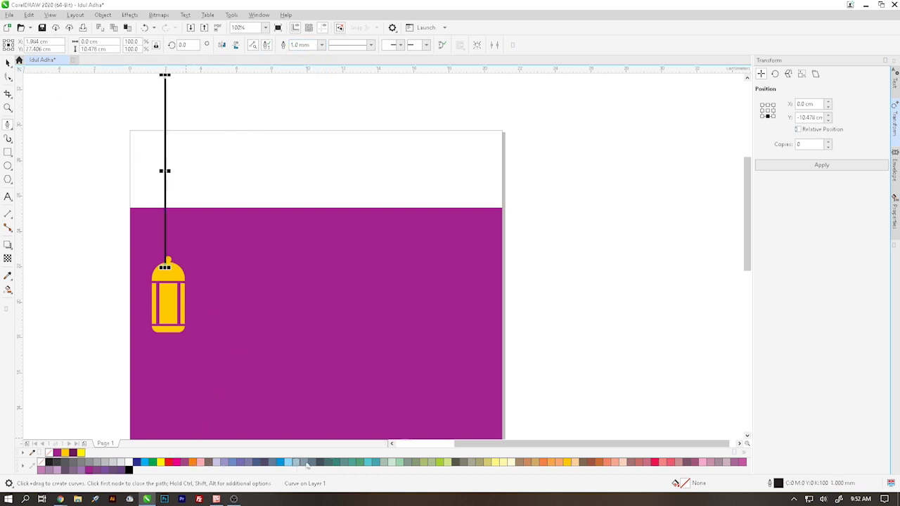
{"action": "right_click", "coordinate": [567, 462]}
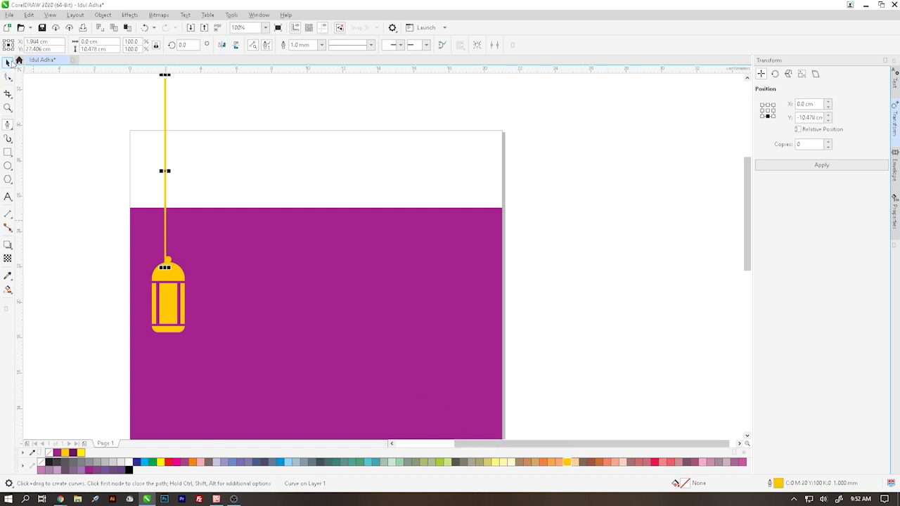
Move the hanging line up so its lower end meets the knob, and centre it horizontally on the knob.
{"action": "left_click", "coordinate": [8, 61]}
{"action": "scroll", "coordinate": [147, 232], "scroll_direction": "up", "scroll_amount": 2}
{"action": "left_click_drag", "start_coordinate": [162, 244], "coordinate": [161, 226]}
{"action": "scroll", "coordinate": [162, 254], "scroll_direction": "up", "scroll_amount": 2}
{"action": "left_click", "coordinate": [171, 258], "text": "shift"}
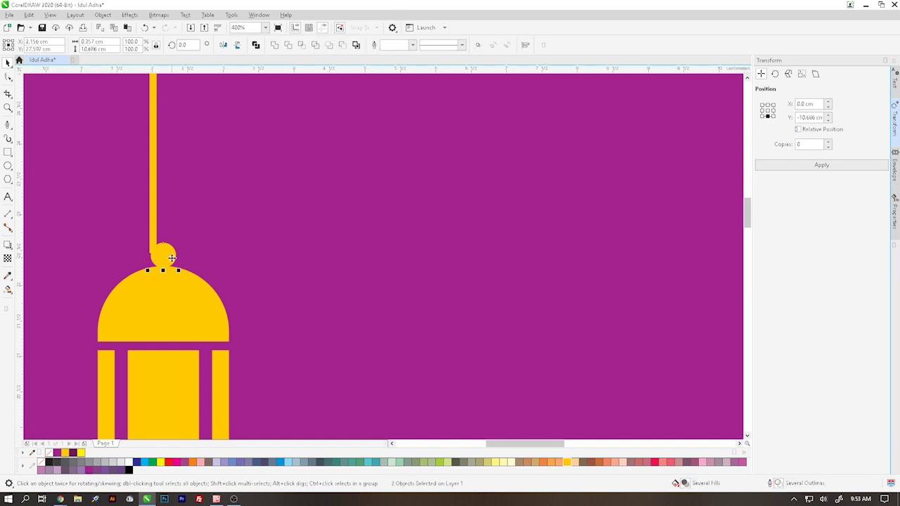
{"action": "scroll", "coordinate": [172, 258], "scroll_direction": "down", "scroll_amount": 6}
{"action": "left_click", "coordinate": [90, 229]}
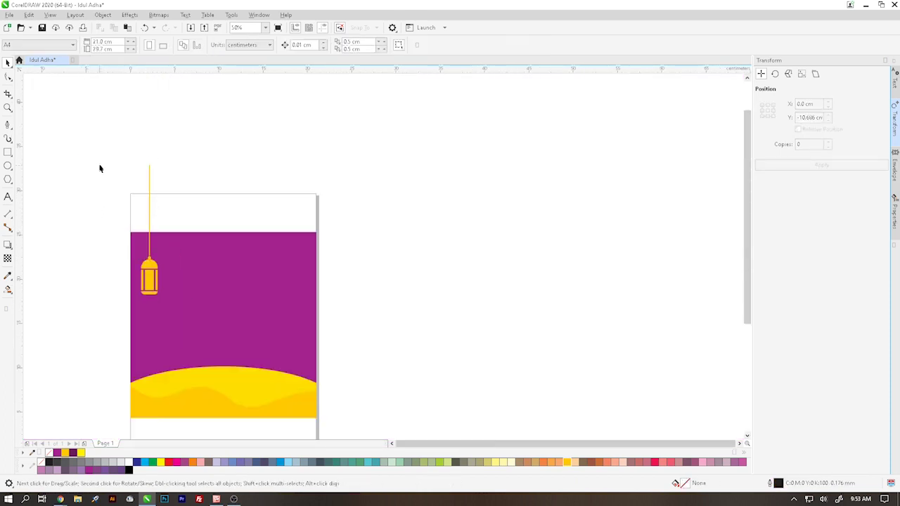
Group the lantern body, the knob and the hanging line into one object.
{"action": "left_click_drag", "start_coordinate": [164, 242], "coordinate": [188, 322]}
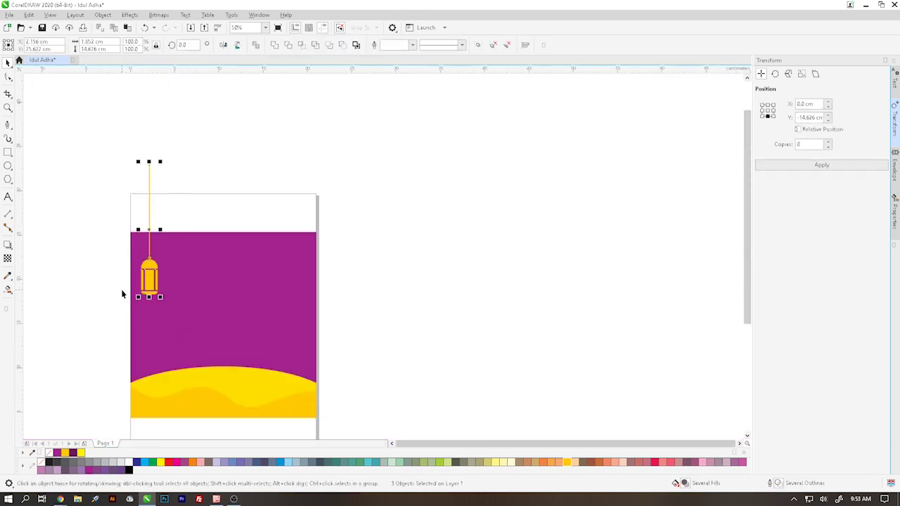
{"action": "key", "text": "ctrl+g"}
{"action": "scroll", "coordinate": [125, 250], "scroll_direction": "up", "scroll_amount": 1}
{"action": "scroll", "coordinate": [185, 143], "scroll_direction": "down", "scroll_amount": 1}
{"action": "scroll", "coordinate": [179, 121], "scroll_direction": "up", "scroll_amount": 1}
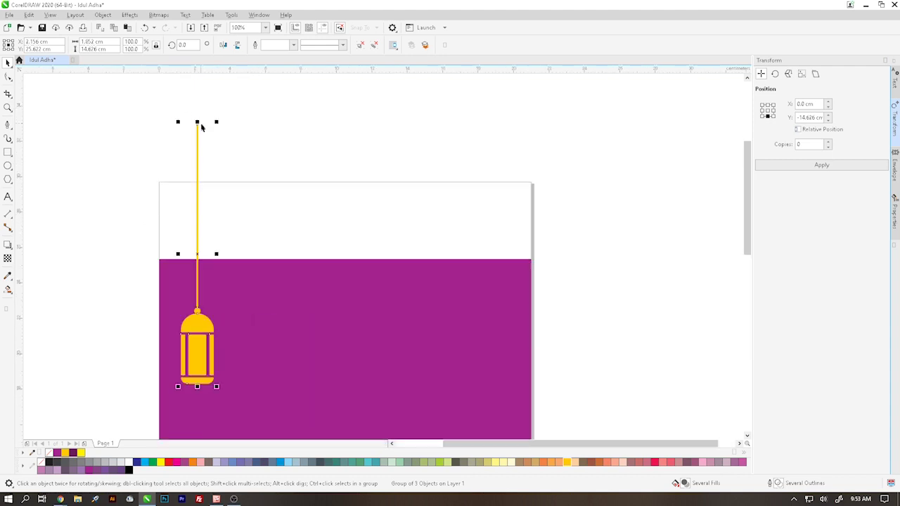
Scale the hanging lantern proportionally to about 1.18 × 9.30 cm and raise it so its line starts at the page's upper edge.
{"action": "left_click_drag", "start_coordinate": [218, 122], "coordinate": [209, 180]}
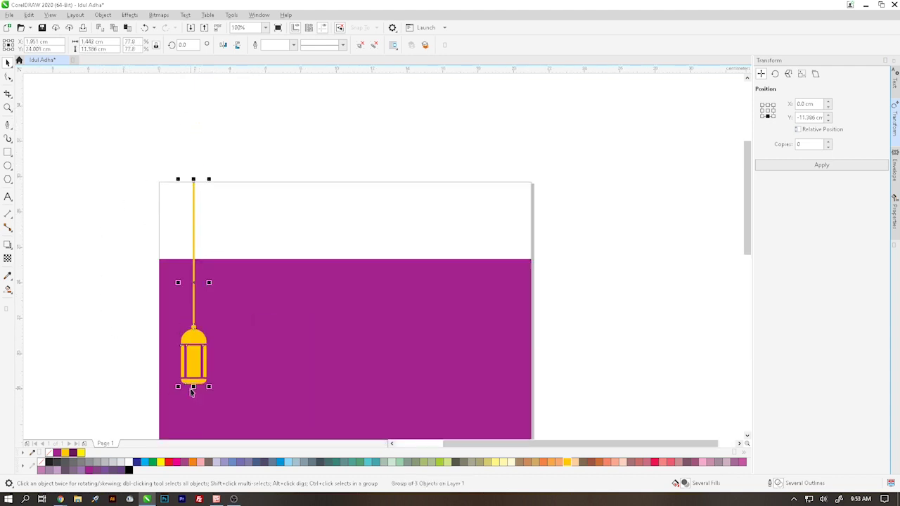
{"action": "left_click_drag", "start_coordinate": [205, 391], "coordinate": [205, 349]}
{"action": "left_click", "coordinate": [139, 351]}
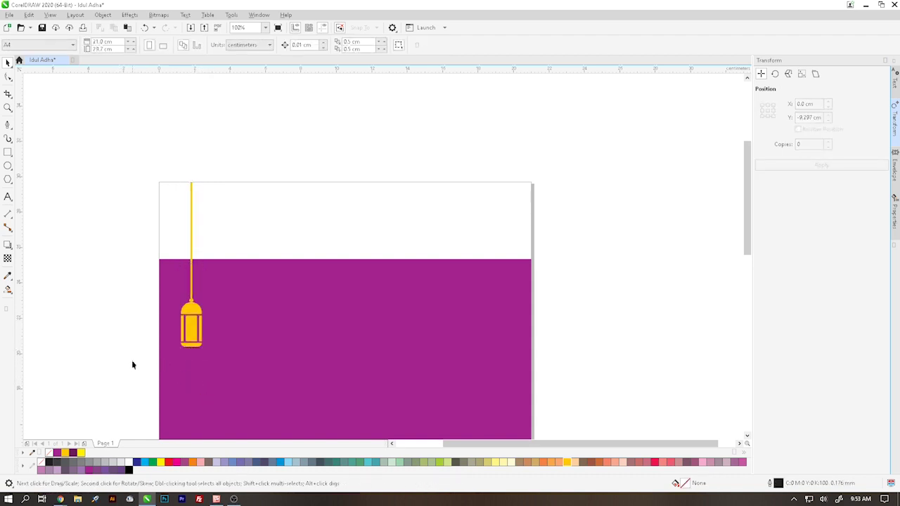
Duplicate the hanging lantern twice to its right, placing the first copy lower and the second copy higher than the original.
{"action": "scroll", "coordinate": [138, 383], "scroll_direction": "down", "scroll_amount": 1}
{"action": "scroll", "coordinate": [155, 352], "scroll_direction": "up", "scroll_amount": 3}
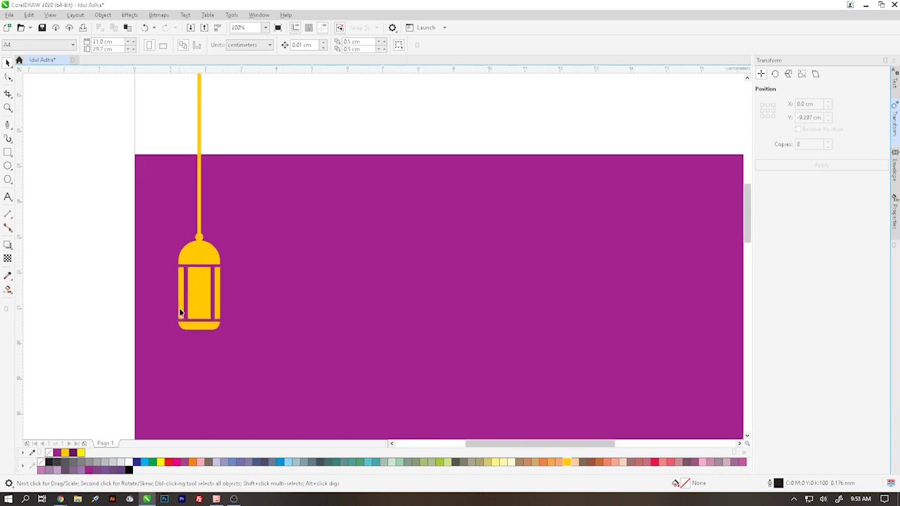
{"action": "scroll", "coordinate": [184, 302], "scroll_direction": "down", "scroll_amount": 2}
{"action": "scroll", "coordinate": [190, 292], "scroll_direction": "down", "scroll_amount": 4}
{"action": "scroll", "coordinate": [190, 316], "scroll_direction": "up", "scroll_amount": 4}
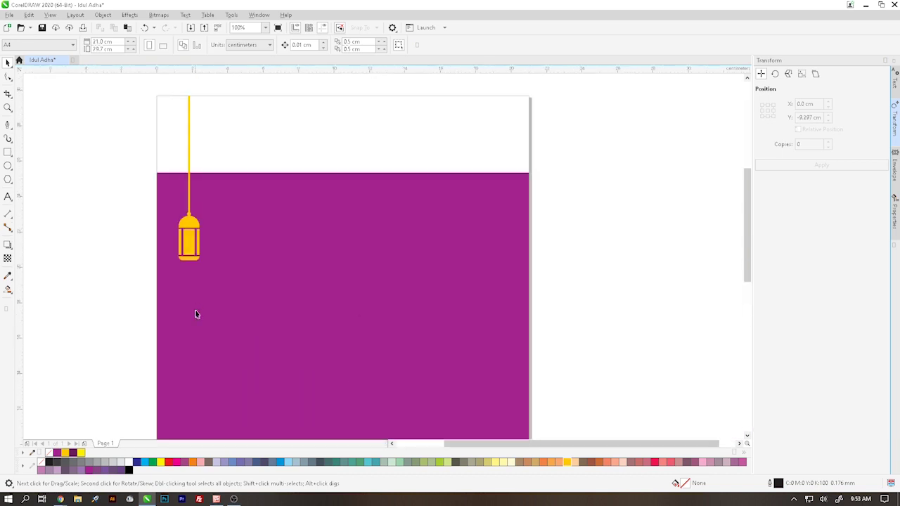
{"action": "left_click_drag", "start_coordinate": [190, 252], "coordinate": [252, 220]}
{"action": "scroll", "coordinate": [252, 220], "scroll_direction": "down", "scroll_amount": 2}
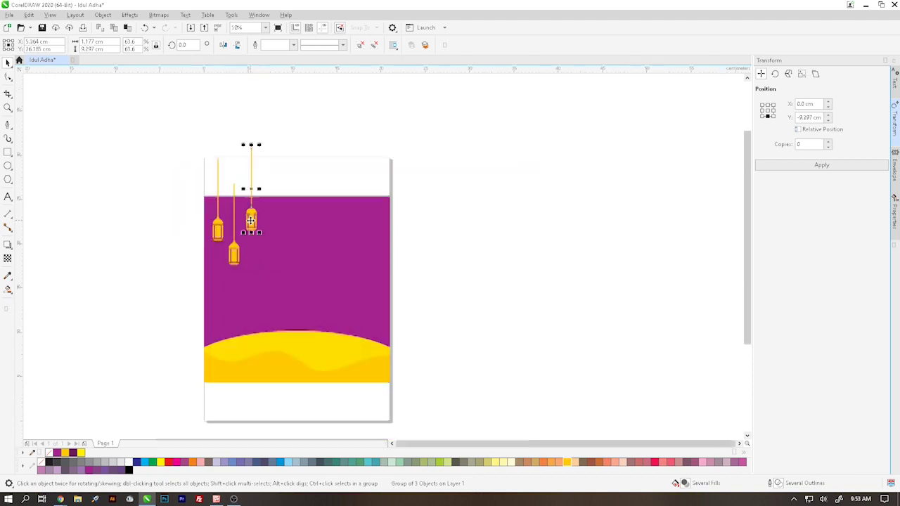
{"action": "left_click", "coordinate": [144, 257]}
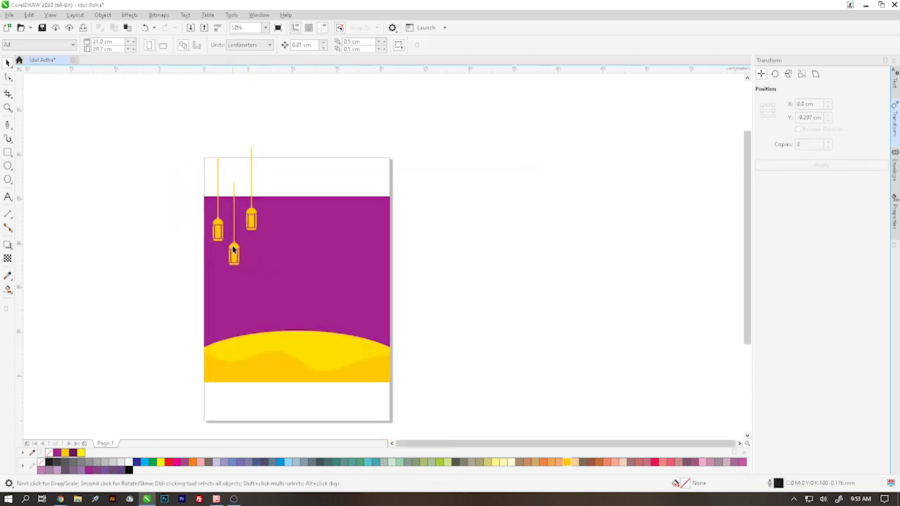
Draw four small five-pointed stars, about 0.18 to 0.28 cm wide, scattered below and to the right of the lanterns.
{"action": "scroll", "coordinate": [236, 237], "scroll_direction": "down", "scroll_amount": 1}
{"action": "scroll", "coordinate": [236, 191], "scroll_direction": "up", "scroll_amount": 1}
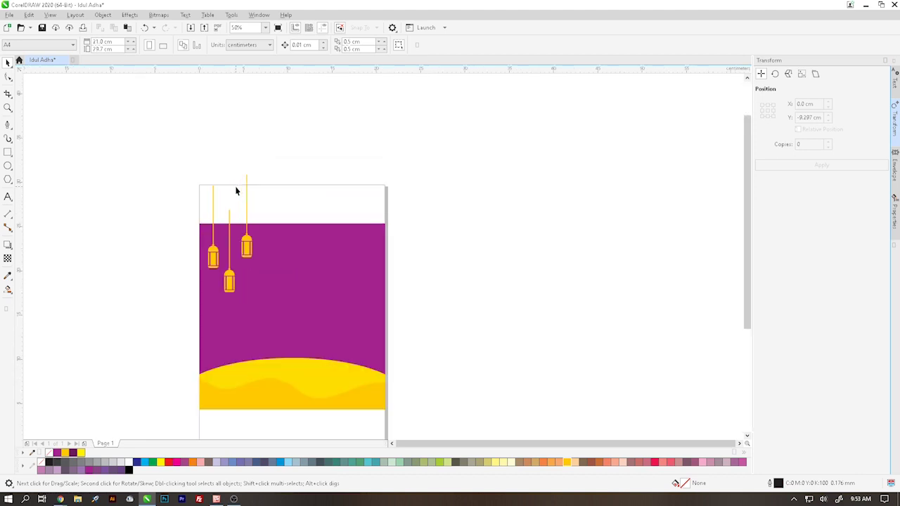
{"action": "scroll", "coordinate": [213, 220], "scroll_direction": "up", "scroll_amount": 1}
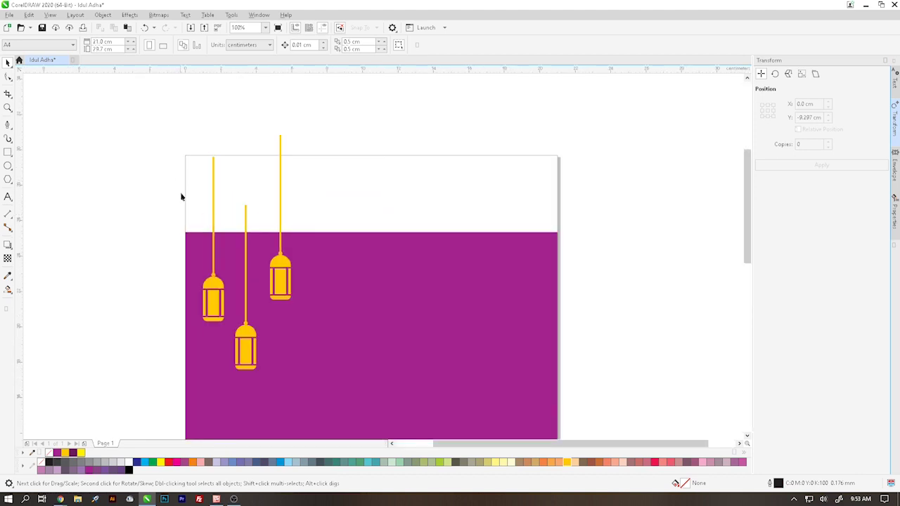
{"action": "scroll", "coordinate": [180, 197], "scroll_direction": "down", "scroll_amount": 1}
{"action": "scroll", "coordinate": [214, 302], "scroll_direction": "up", "scroll_amount": 1}
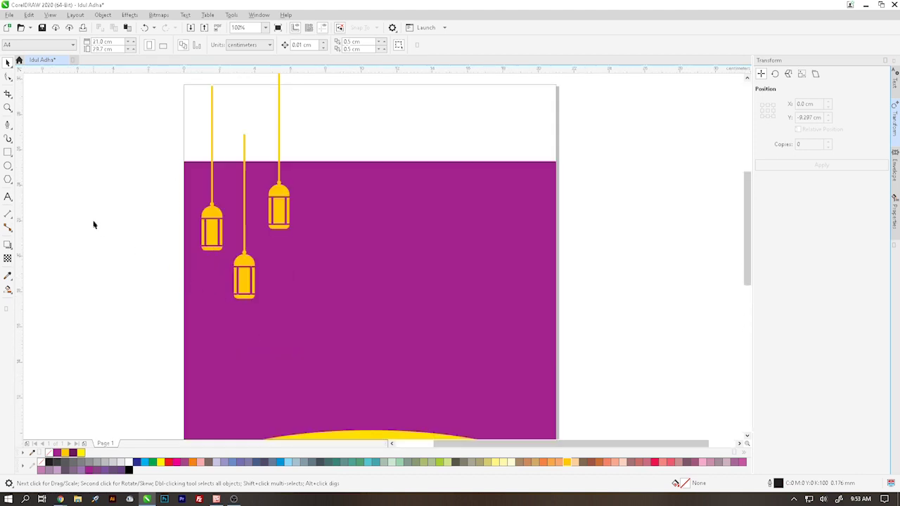
{"action": "left_click", "coordinate": [7, 180]}
{"action": "left_click", "coordinate": [22, 191]}
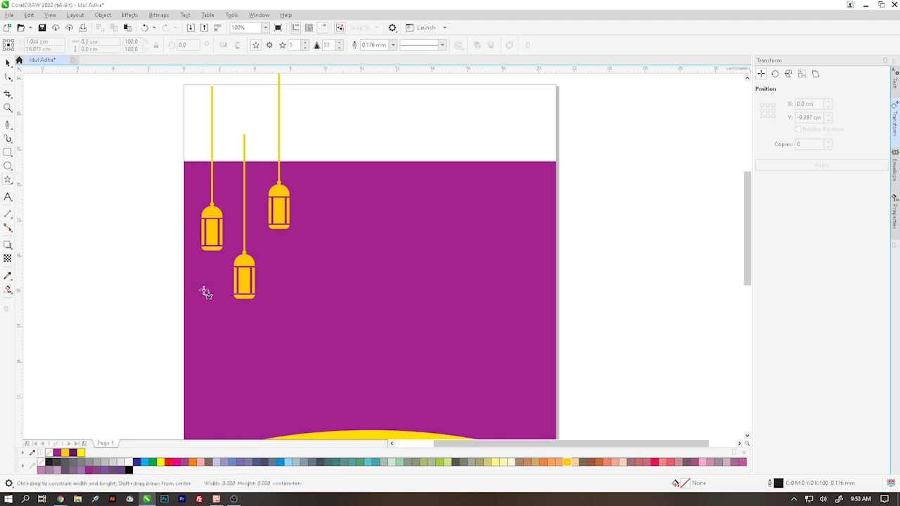
{"action": "left_click_drag", "start_coordinate": [209, 298], "coordinate": [201, 296]}
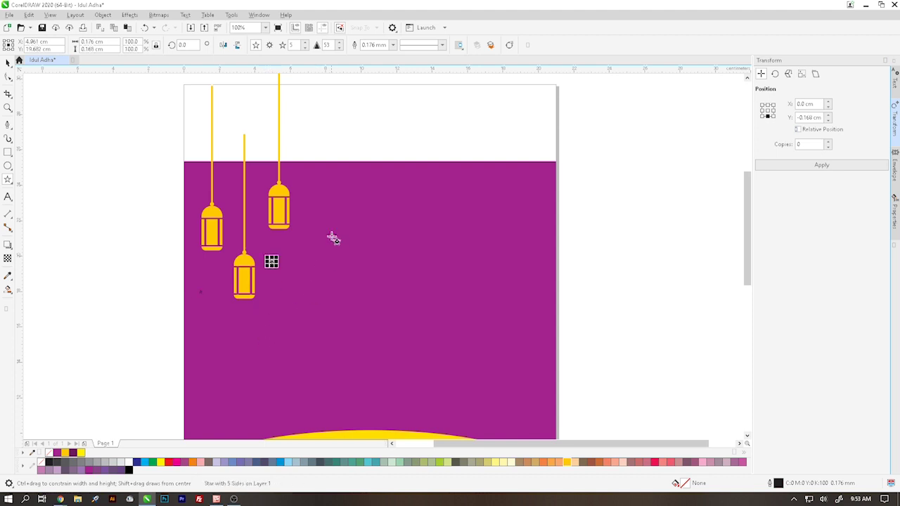
{"action": "left_click_drag", "start_coordinate": [312, 184], "coordinate": [315, 187]}
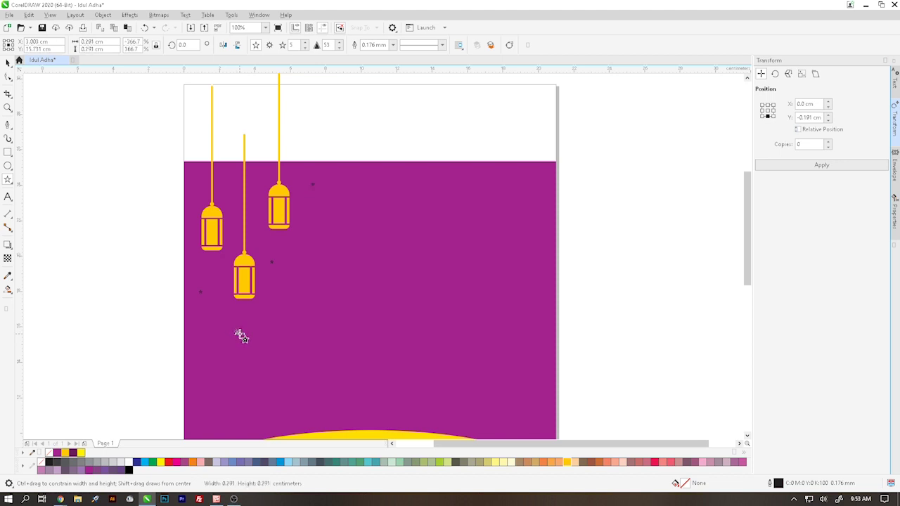
{"action": "left_click_drag", "start_coordinate": [234, 330], "coordinate": [239, 334]}
{"action": "left_click", "coordinate": [7, 62]}
{"action": "left_click", "coordinate": [126, 272]}
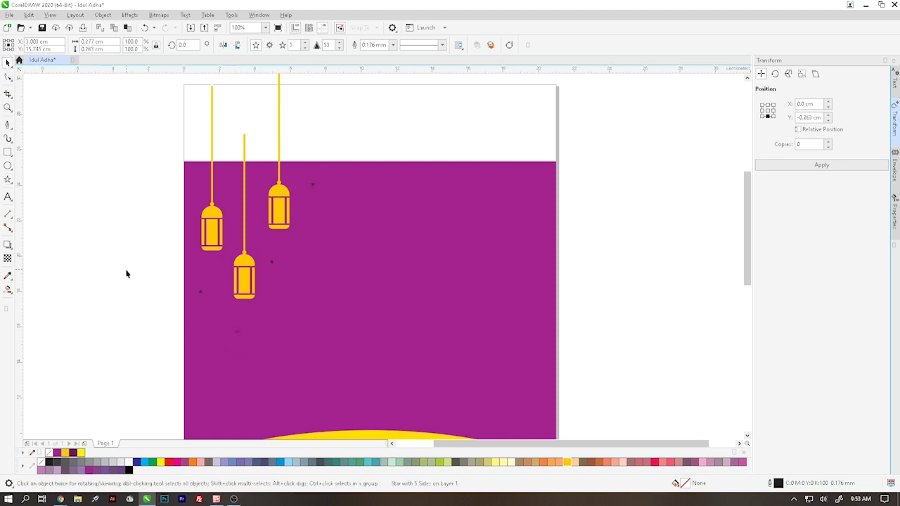
Apply a golden yellow (C0 M20 Y100 K0) fill and outline to all four stars.
{"action": "left_click_drag", "start_coordinate": [150, 378], "coordinate": [252, 297]}
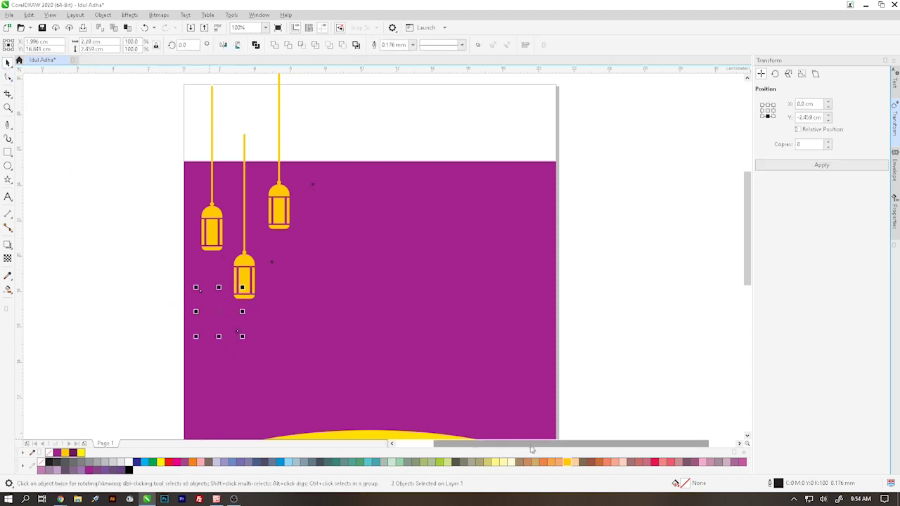
{"action": "left_click", "coordinate": [567, 463]}
{"action": "right_click", "coordinate": [567, 463]}
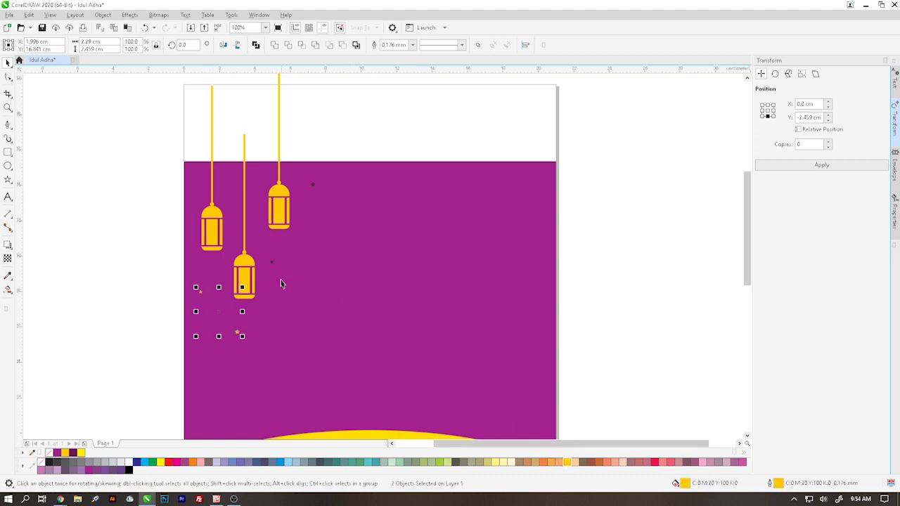
{"action": "left_click_drag", "start_coordinate": [340, 161], "coordinate": [303, 215]}
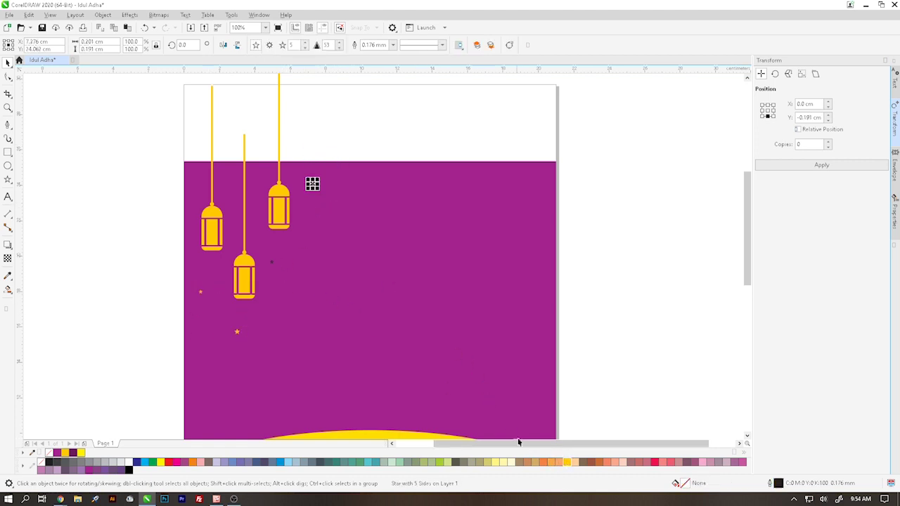
{"action": "left_click", "coordinate": [567, 463]}
{"action": "right_click", "coordinate": [567, 463]}
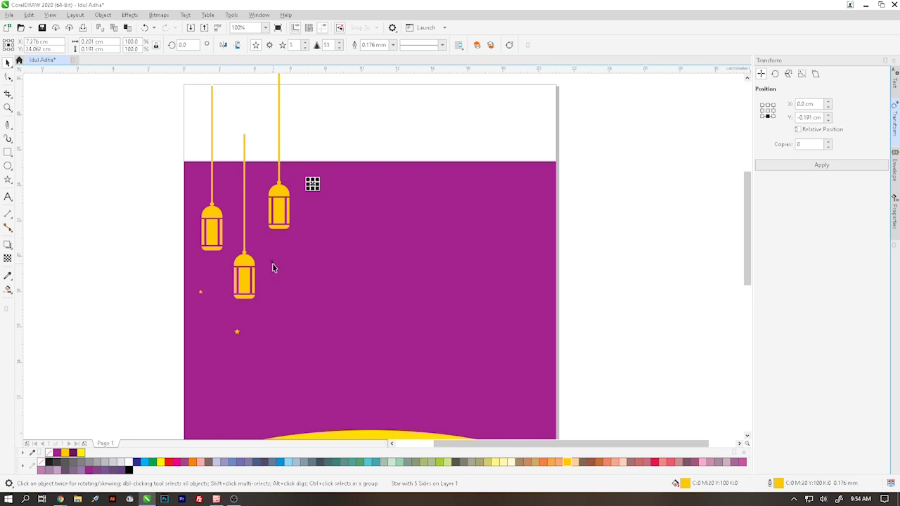
{"action": "left_click", "coordinate": [272, 264]}
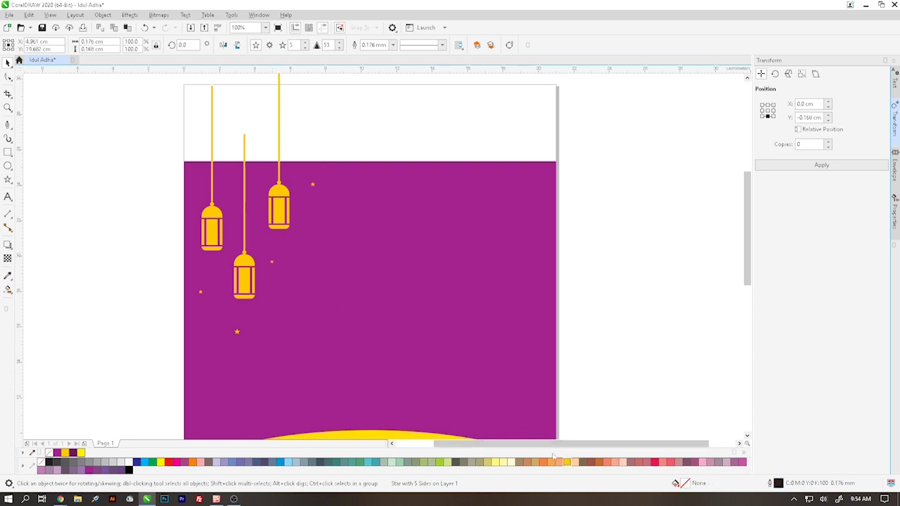
{"action": "left_click", "coordinate": [138, 307]}
Enlarge the star to the right of the lowest lantern to about 0.23 × 0.22 cm and shift it slightly up.
{"action": "scroll", "coordinate": [227, 260], "scroll_direction": "up", "scroll_amount": 2}
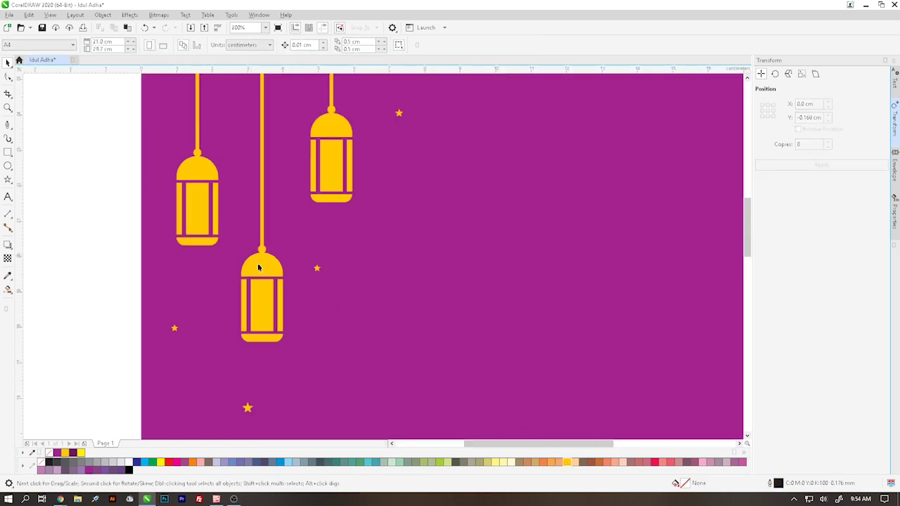
{"action": "scroll", "coordinate": [259, 268], "scroll_direction": "down", "scroll_amount": 2}
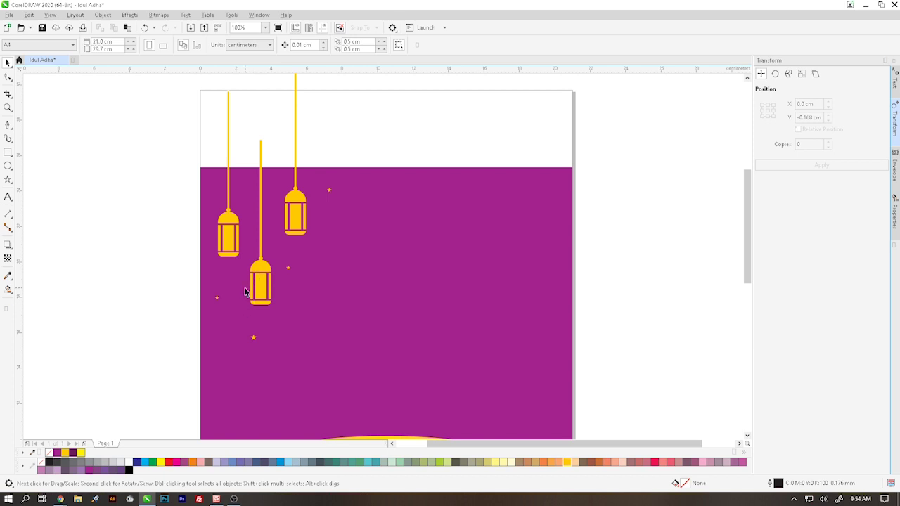
{"action": "scroll", "coordinate": [275, 289], "scroll_direction": "up", "scroll_amount": 2}
{"action": "left_click", "coordinate": [290, 269]}
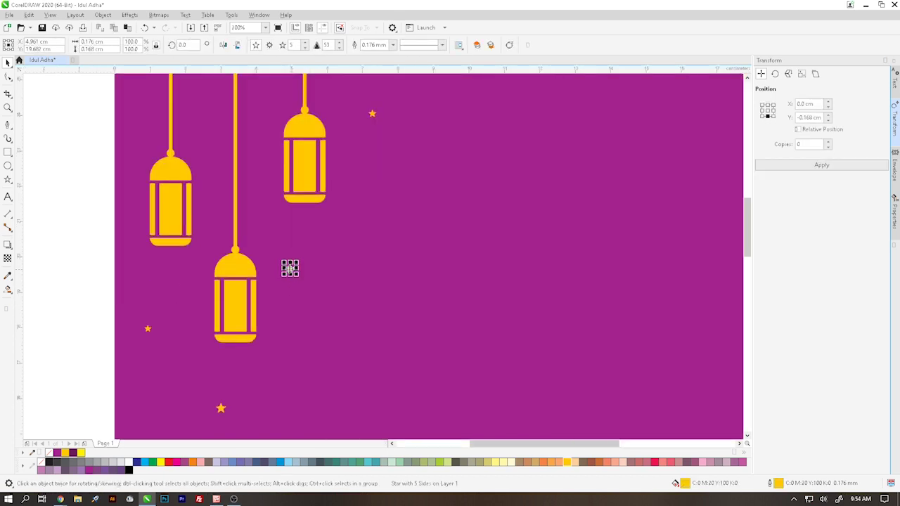
{"action": "left_click_drag", "start_coordinate": [288, 265], "coordinate": [288, 262]}
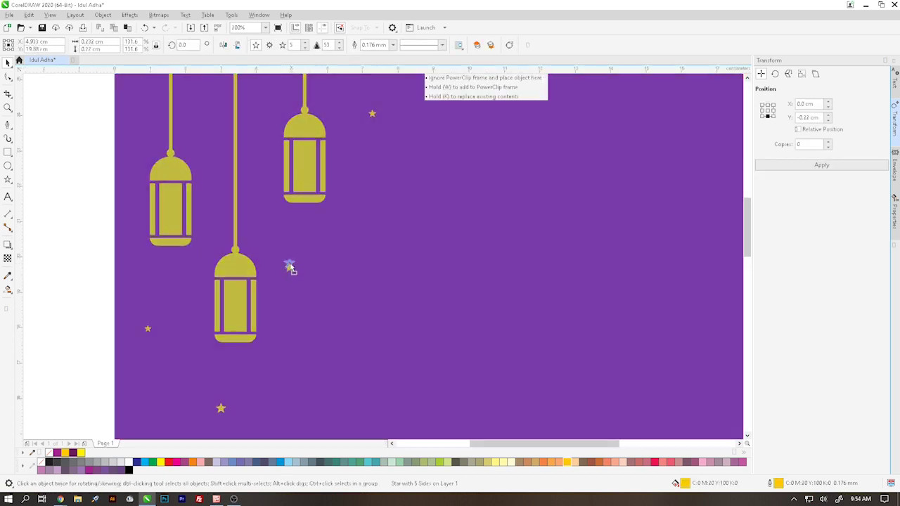
{"action": "scroll", "coordinate": [216, 310], "scroll_direction": "down", "scroll_amount": 2}
{"action": "key", "text": "Escape"}
{"action": "scroll", "coordinate": [188, 325], "scroll_direction": "up", "scroll_amount": 4}
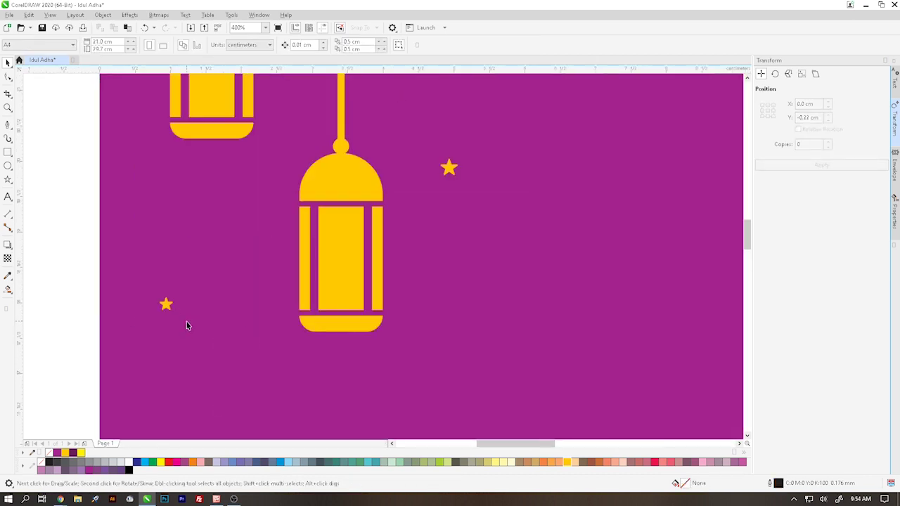
{"action": "scroll", "coordinate": [185, 325], "scroll_direction": "down", "scroll_amount": 4}
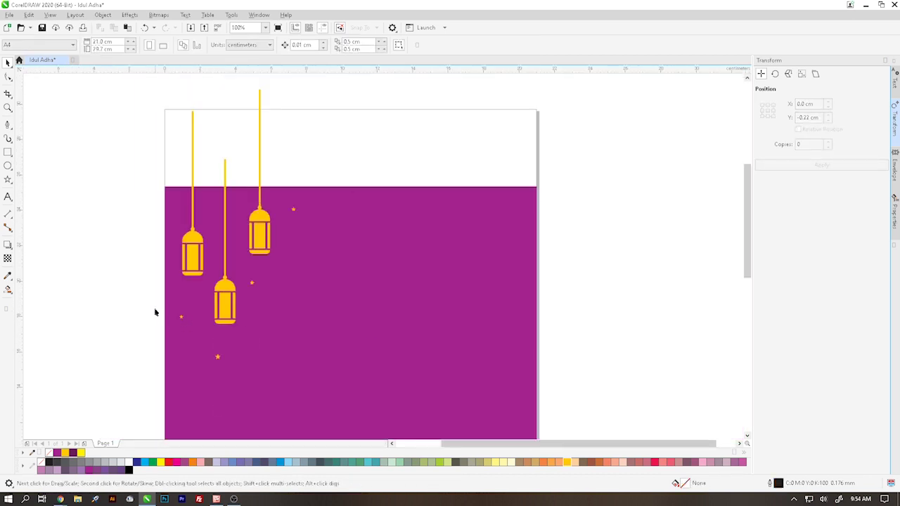
{"action": "left_click_drag", "start_coordinate": [146, 299], "coordinate": [234, 378]}
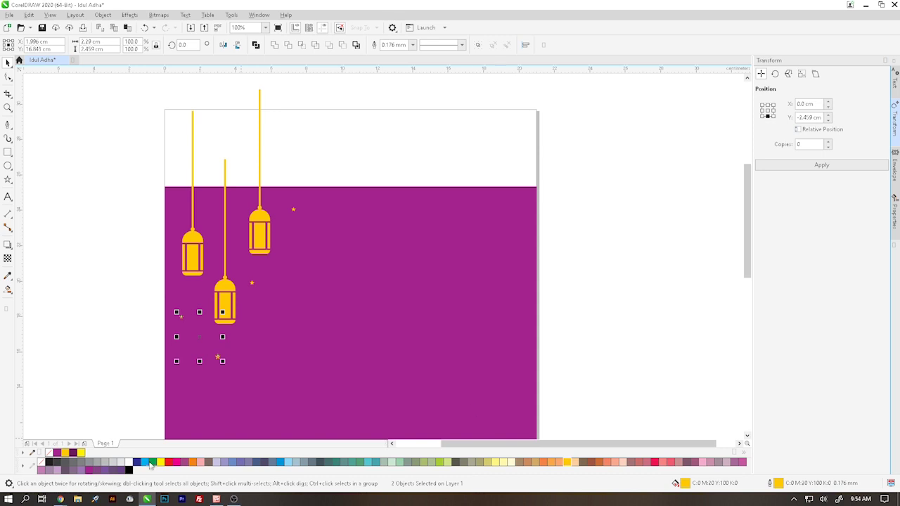
{"action": "left_click", "coordinate": [122, 341]}
{"action": "scroll", "coordinate": [208, 315], "scroll_direction": "down", "scroll_amount": 2}
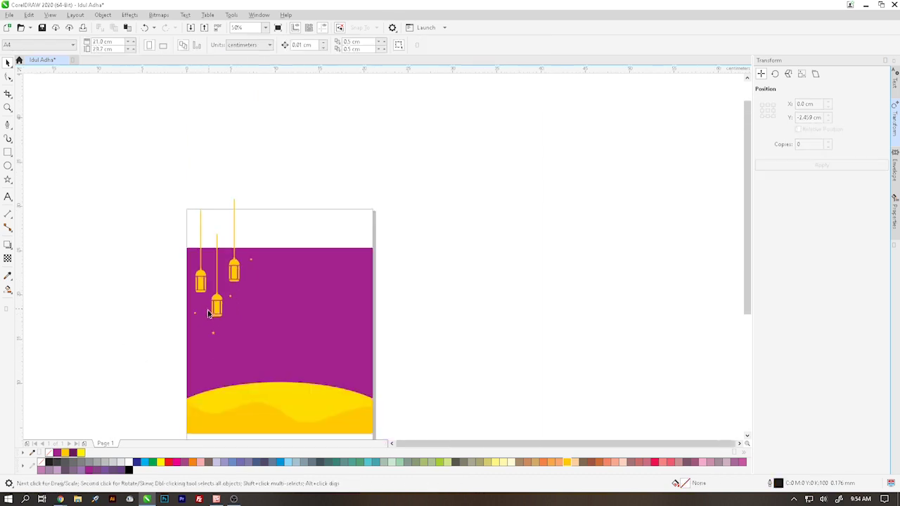
PowerClip the three hanging lanterns inside the purple square so their cords are cut off at its upper edge.
{"action": "scroll", "coordinate": [208, 314], "scroll_direction": "up", "scroll_amount": 2}
{"action": "left_click", "coordinate": [209, 237]}
{"action": "left_click", "coordinate": [238, 291], "text": "shift"}
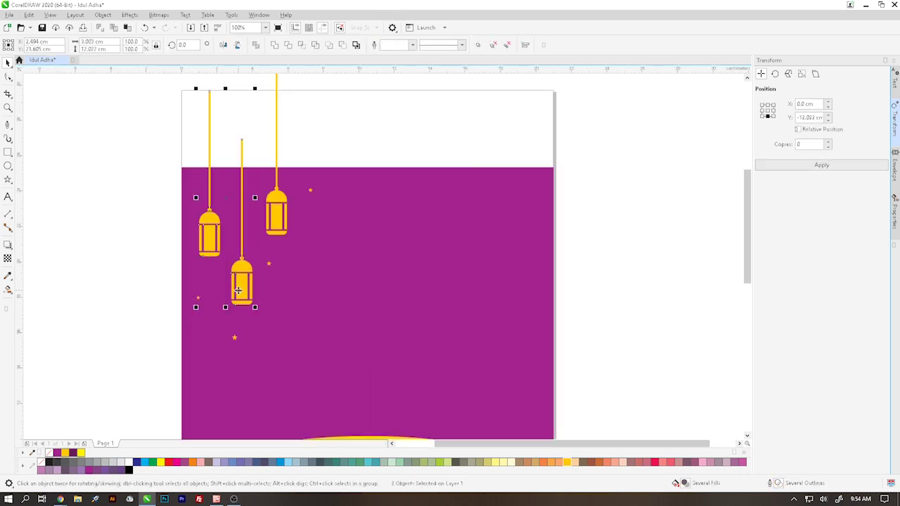
{"action": "left_click", "coordinate": [279, 222], "text": "shift"}
{"action": "left_click", "coordinate": [102, 15]}
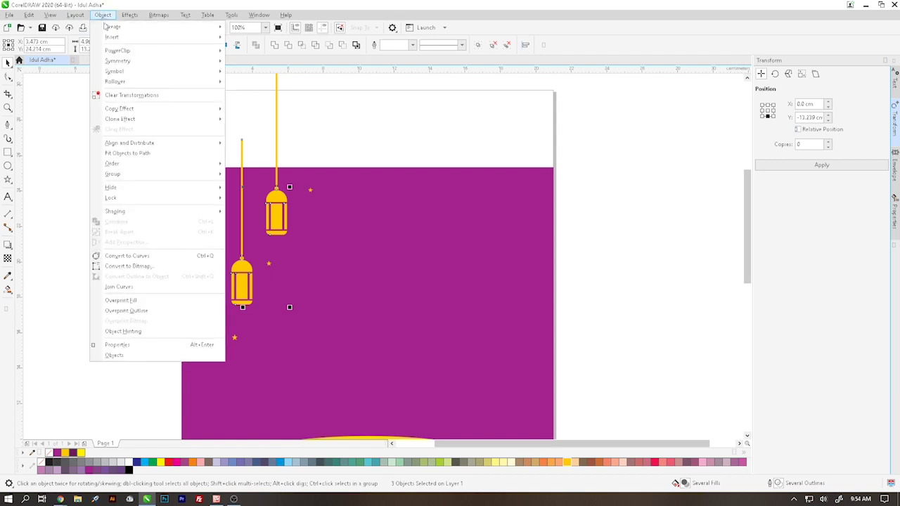
{"action": "mouse_move", "coordinate": [116, 50]}
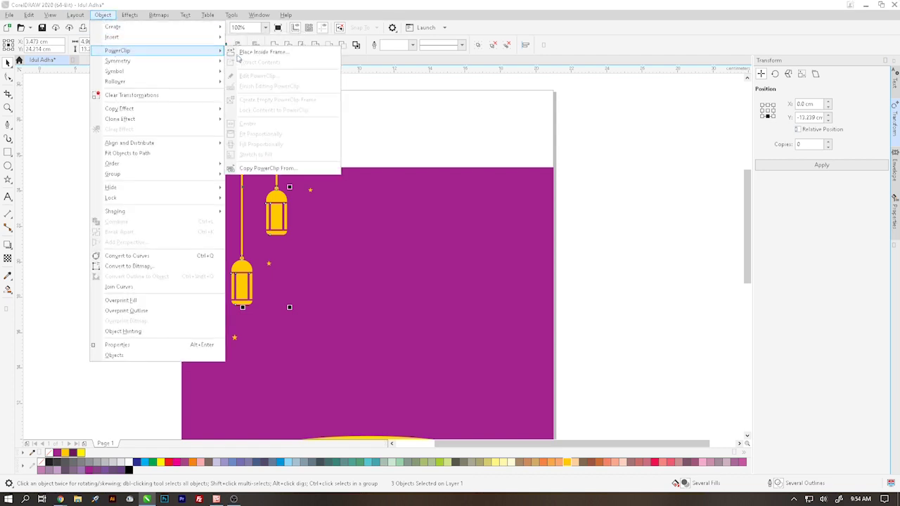
{"action": "left_click", "coordinate": [260, 54]}
{"action": "left_click", "coordinate": [394, 204]}
{"action": "left_click", "coordinate": [73, 231]}
{"action": "scroll", "coordinate": [152, 285], "scroll_direction": "down", "scroll_amount": 1}
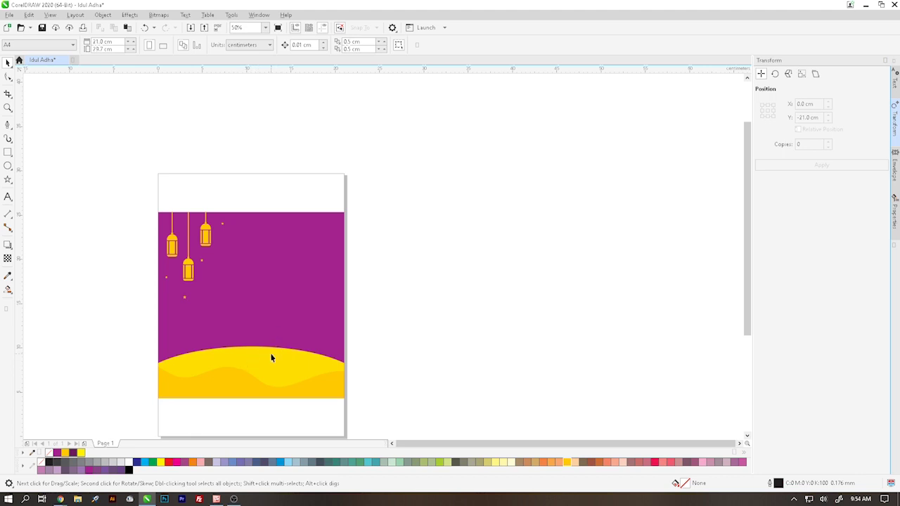
Switch to the Idul Adha folder in File Explorer and bring Kambing.ai and Sapi.ai into the CorelDRAW document beside the page.
{"action": "left_click", "coordinate": [865, 6]}
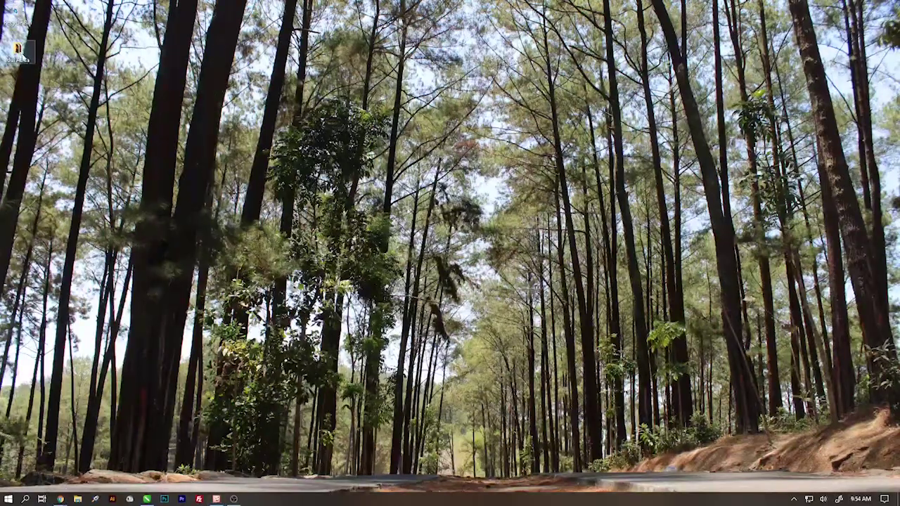
{"action": "double_click", "coordinate": [18, 50]}
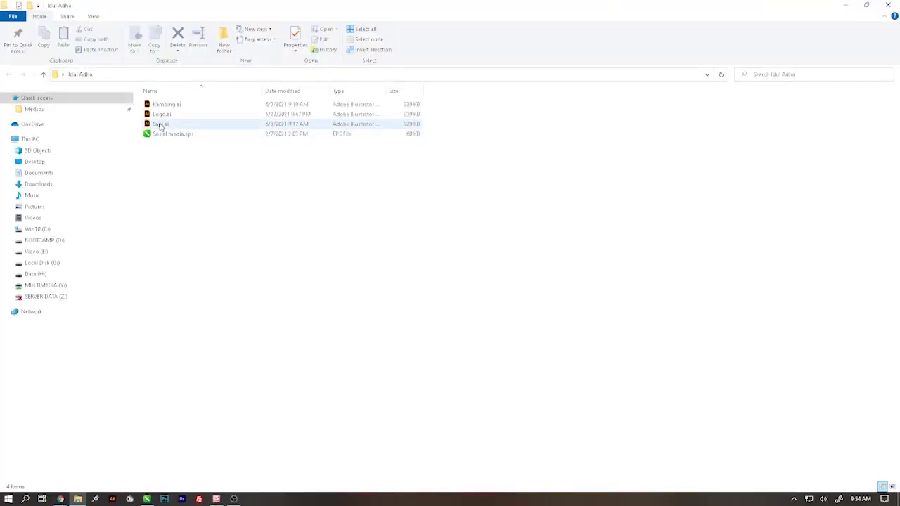
{"action": "left_click", "coordinate": [167, 106]}
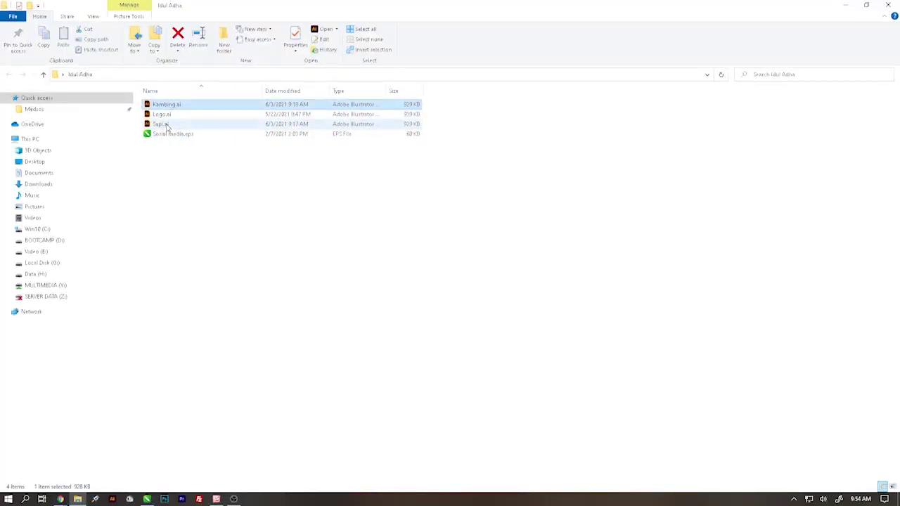
{"action": "left_click", "coordinate": [161, 124], "text": "ctrl"}
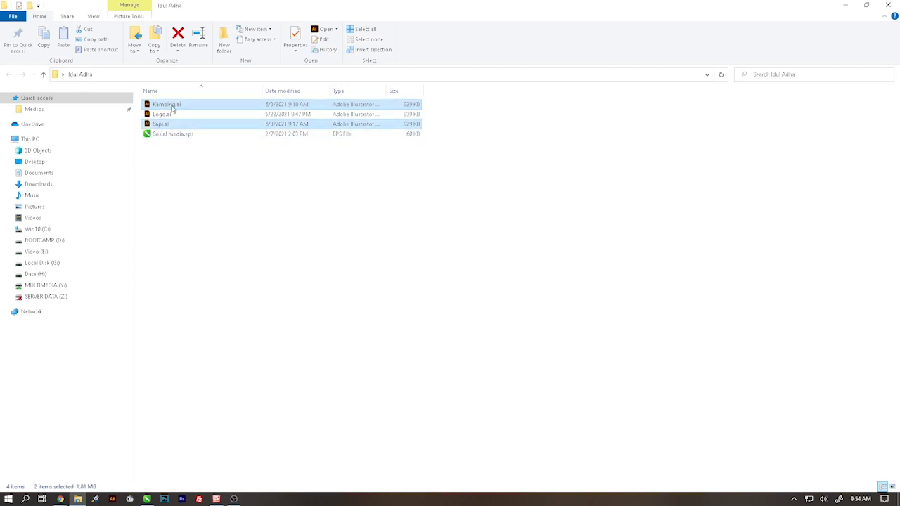
{"action": "left_click_drag", "start_coordinate": [170, 106], "coordinate": [392, 309]}
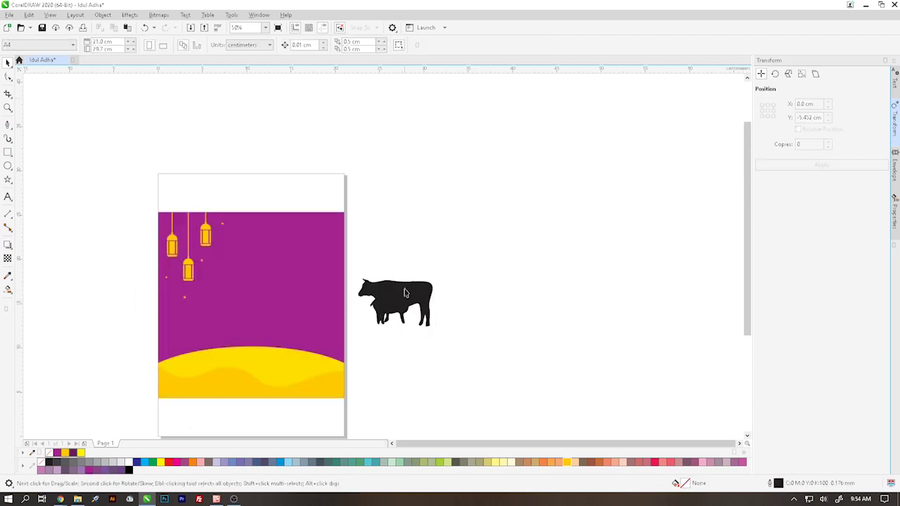
Move the goat silhouette onto the left end of the golden hill, with its tail slightly past the square's edge.
{"action": "left_click_drag", "start_coordinate": [395, 309], "coordinate": [170, 353]}
{"action": "scroll", "coordinate": [174, 352], "scroll_direction": "up", "scroll_amount": 2}
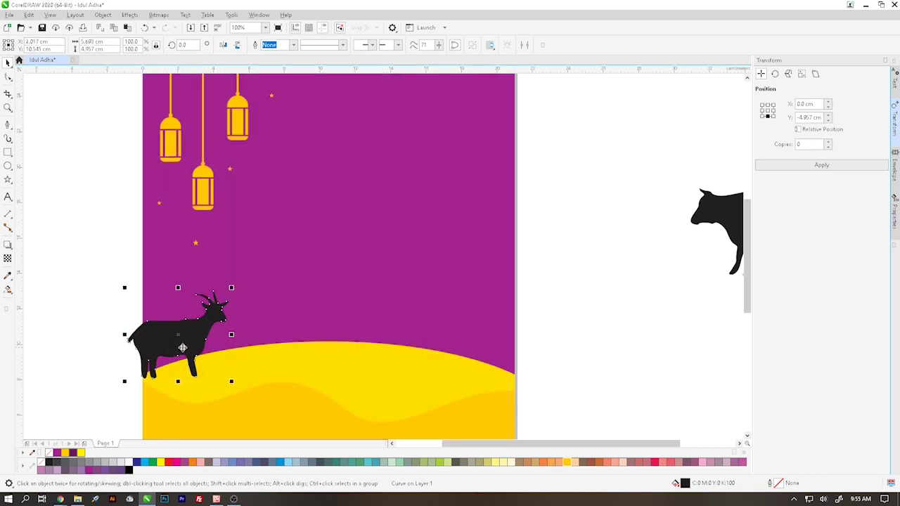
{"action": "scroll", "coordinate": [186, 350], "scroll_direction": "down", "scroll_amount": 2}
{"action": "scroll", "coordinate": [190, 371], "scroll_direction": "up", "scroll_amount": 2}
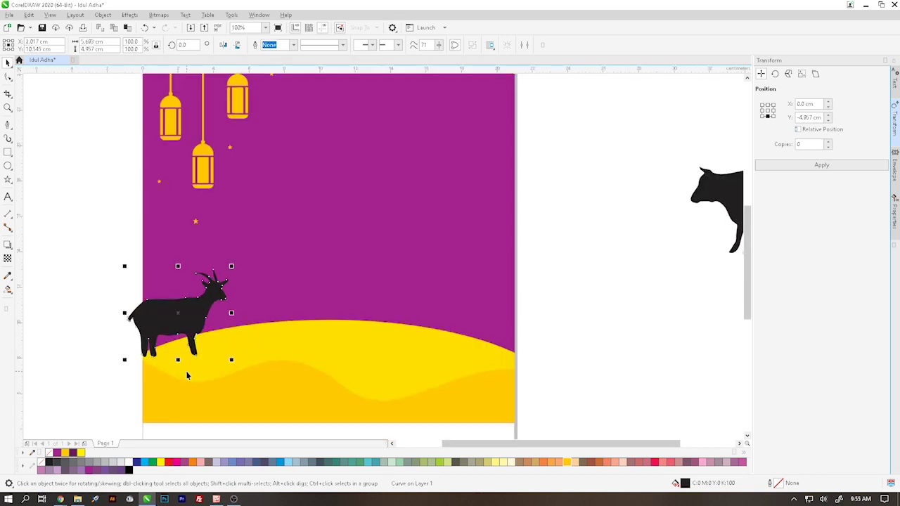
Move the cow silhouette onto the right end of the hill, facing the goat and slightly overlapping the square's edge.
{"action": "scroll", "coordinate": [287, 349], "scroll_direction": "down", "scroll_amount": 2}
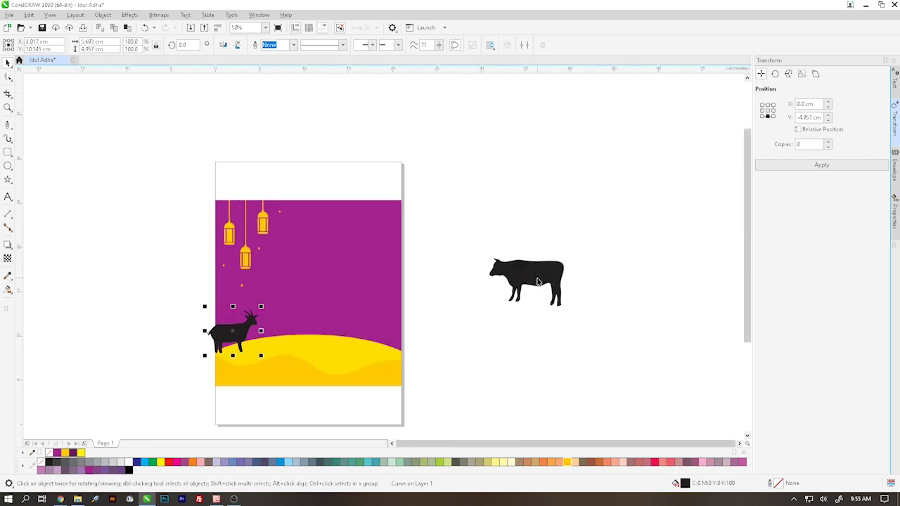
{"action": "left_click_drag", "start_coordinate": [538, 282], "coordinate": [384, 336]}
{"action": "scroll", "coordinate": [384, 337], "scroll_direction": "up", "scroll_amount": 2}
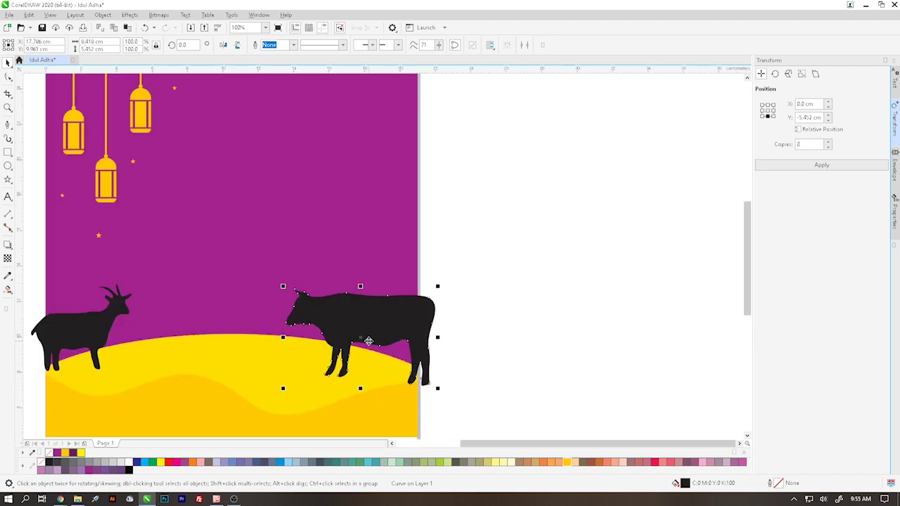
{"action": "scroll", "coordinate": [369, 341], "scroll_direction": "down", "scroll_amount": 2}
{"action": "left_click", "coordinate": [432, 285]}
Fill the goat and cow silhouettes with golden yellow (C0 M20 Y100 K0).
{"action": "left_click", "coordinate": [216, 334]}
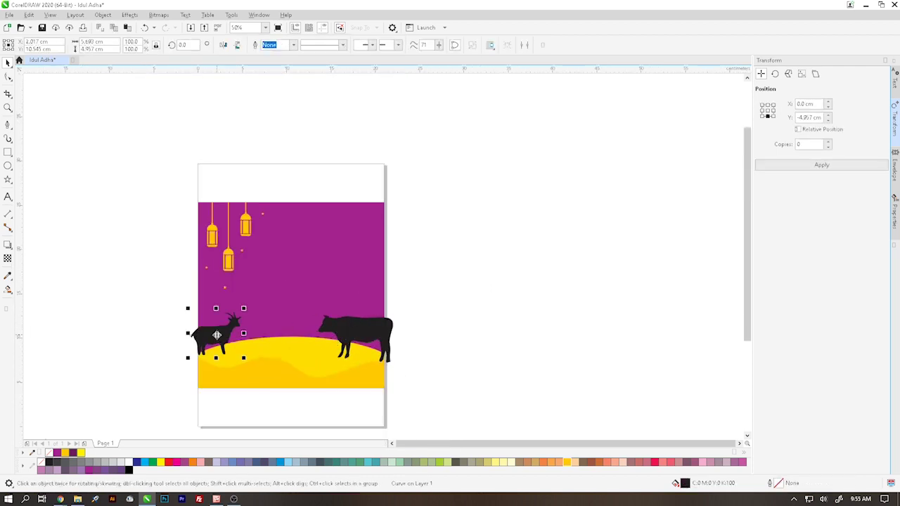
{"action": "left_click", "coordinate": [346, 337], "text": "shift"}
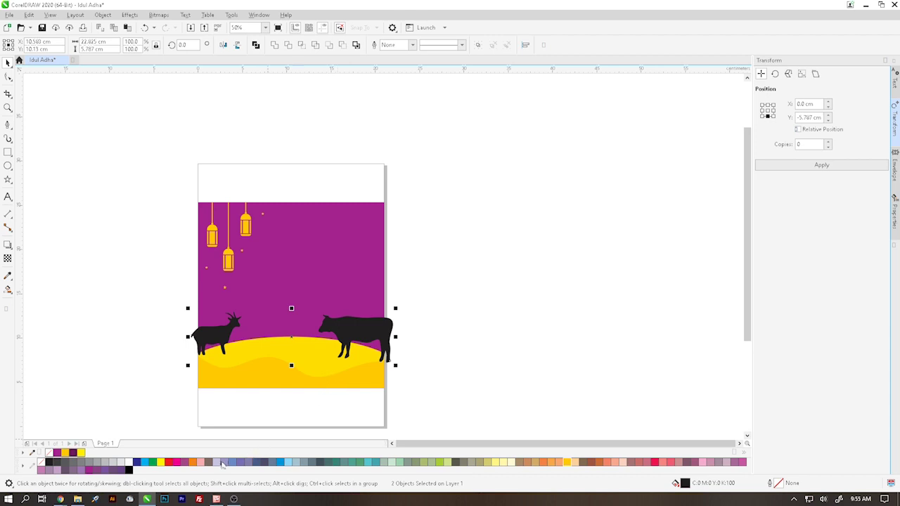
{"action": "left_click", "coordinate": [567, 463]}
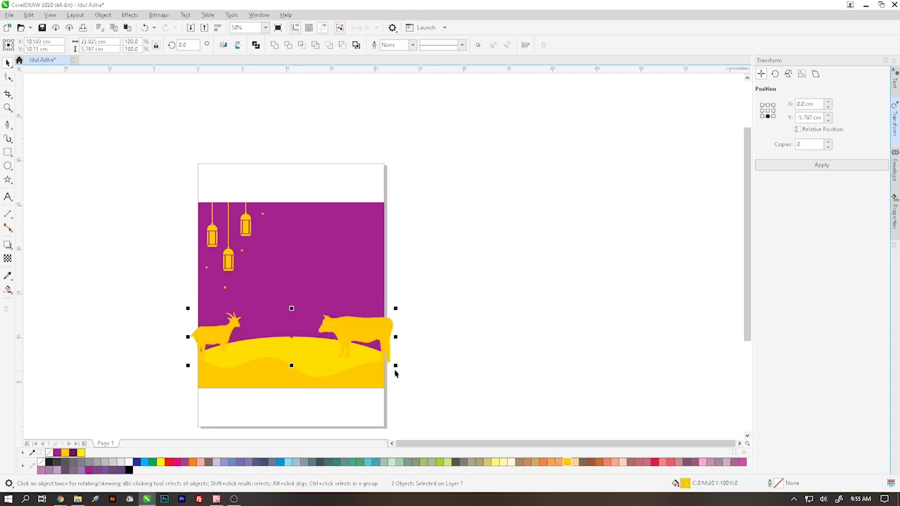
PowerClip the goat and cow inside the purple square.
{"action": "left_click", "coordinate": [102, 14]}
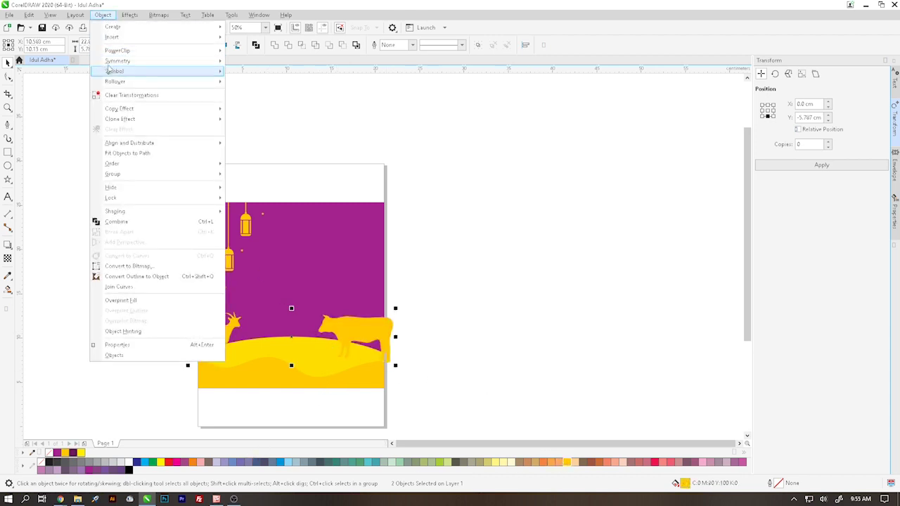
{"action": "mouse_move", "coordinate": [204, 51]}
{"action": "left_click", "coordinate": [260, 53]}
{"action": "left_click", "coordinate": [313, 283]}
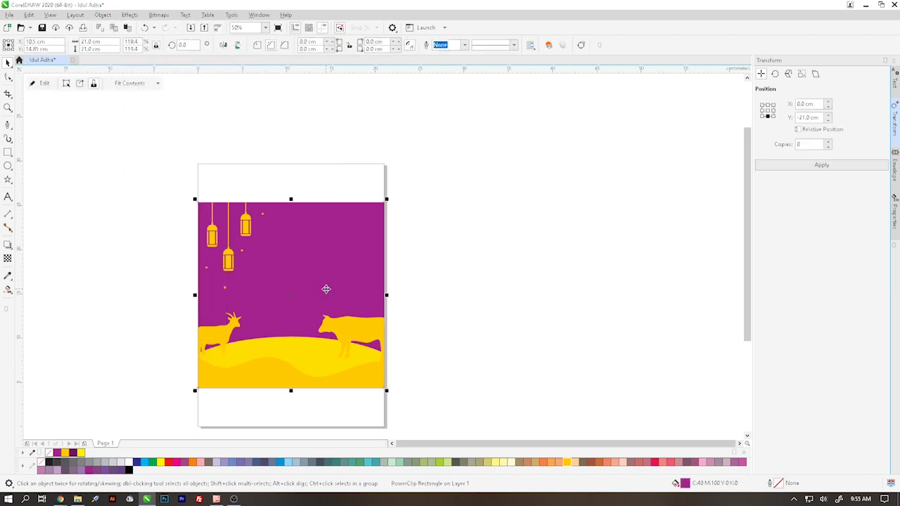
Edit the square's PowerClip contents and flatten both hill shapes together to about 8.7 cm high, keeping their width and centre.
{"action": "right_click", "coordinate": [310, 302]}
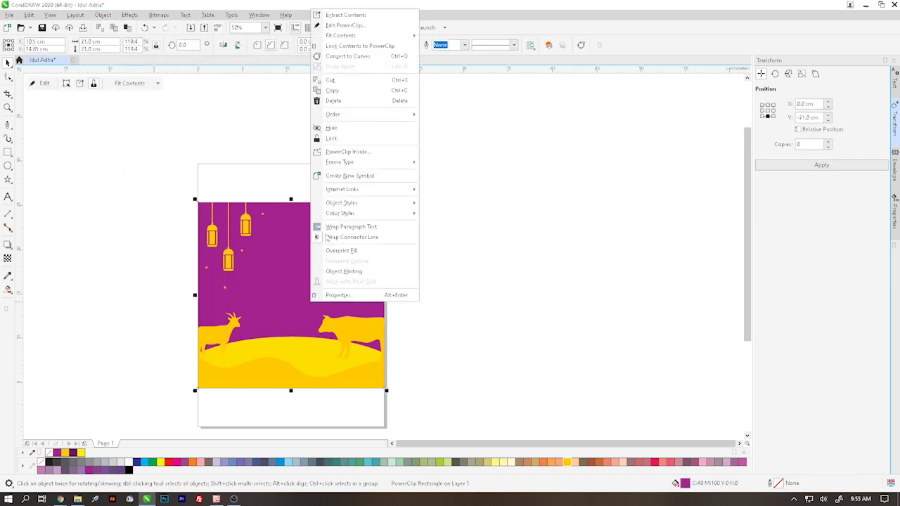
{"action": "left_click", "coordinate": [343, 26]}
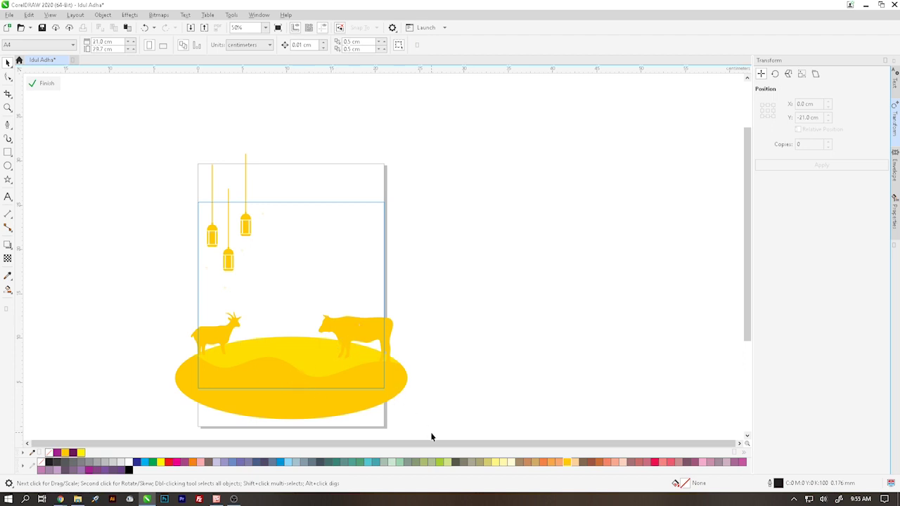
{"action": "left_click_drag", "start_coordinate": [154, 330], "coordinate": [153, 330]}
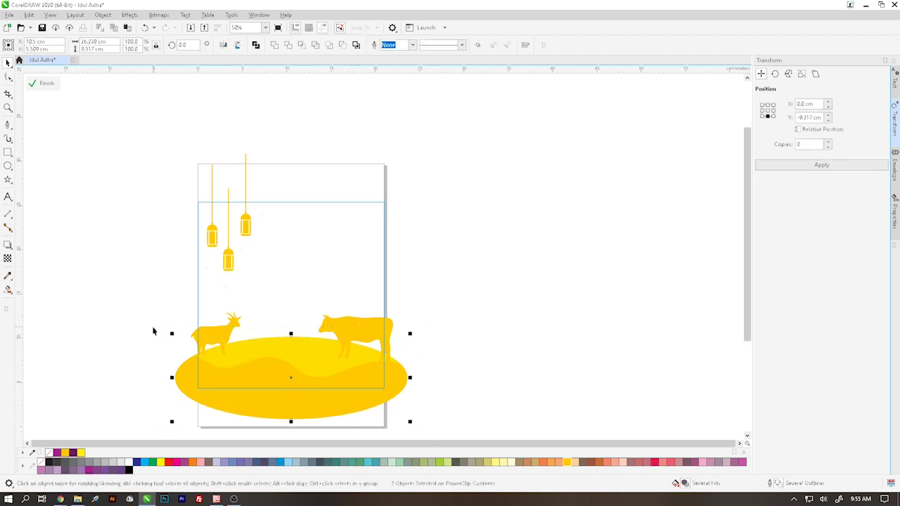
{"action": "scroll", "coordinate": [254, 366], "scroll_direction": "up", "scroll_amount": 2}
{"action": "left_click_drag", "start_coordinate": [325, 303], "coordinate": [325, 310]}
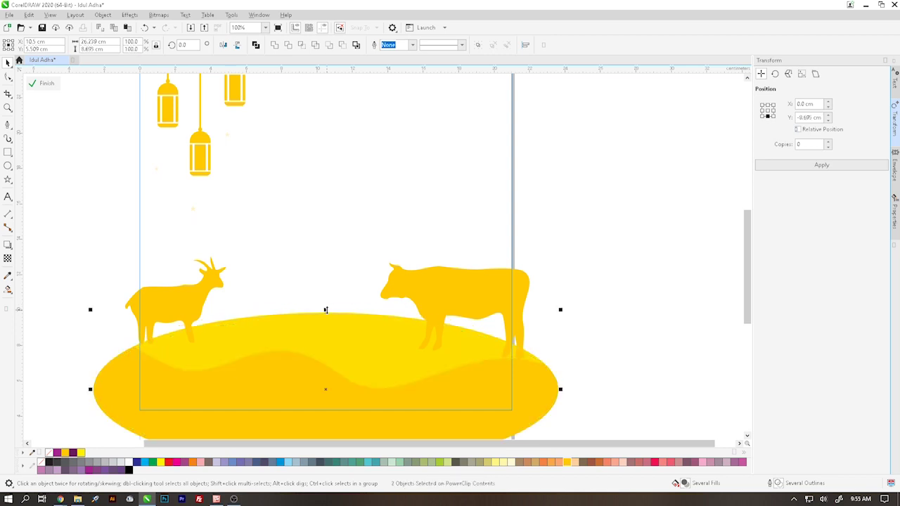
{"action": "left_click", "coordinate": [635, 298]}
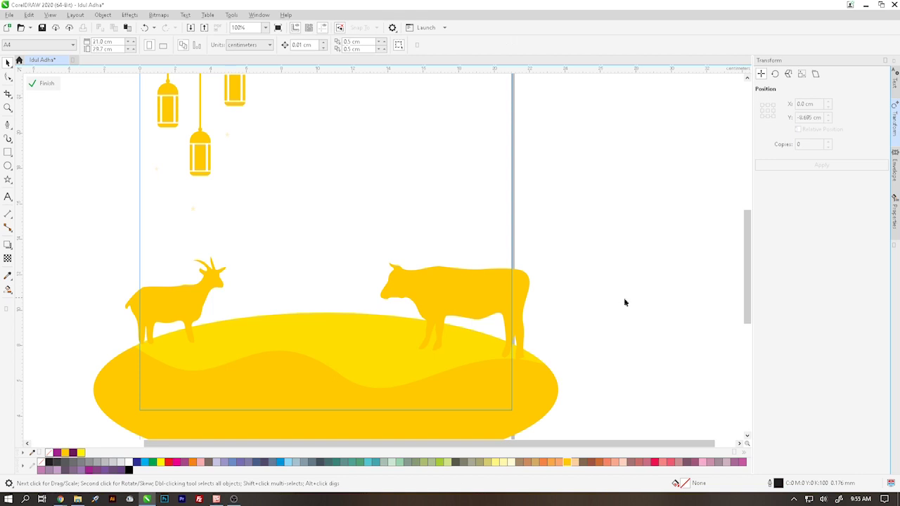
Bring both hill shapes in front of the goat and cow so they cover the animals' feet.
{"action": "left_click", "coordinate": [469, 313]}
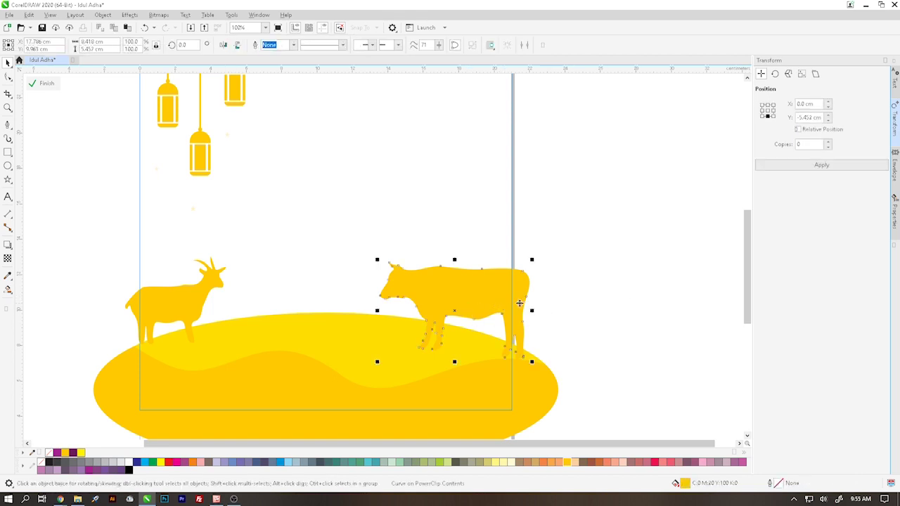
{"action": "left_click", "coordinate": [572, 338]}
{"action": "scroll", "coordinate": [570, 352], "scroll_direction": "down", "scroll_amount": 2}
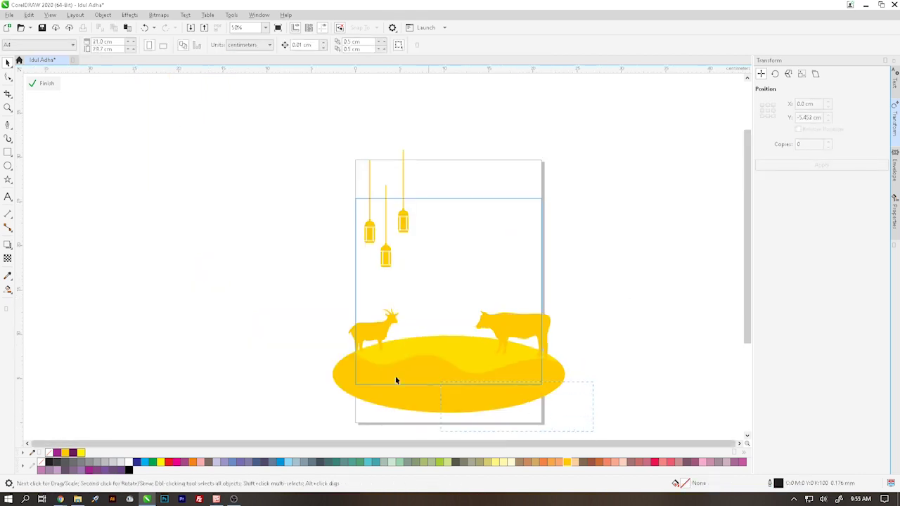
{"action": "left_click_drag", "start_coordinate": [299, 339], "coordinate": [294, 335]}
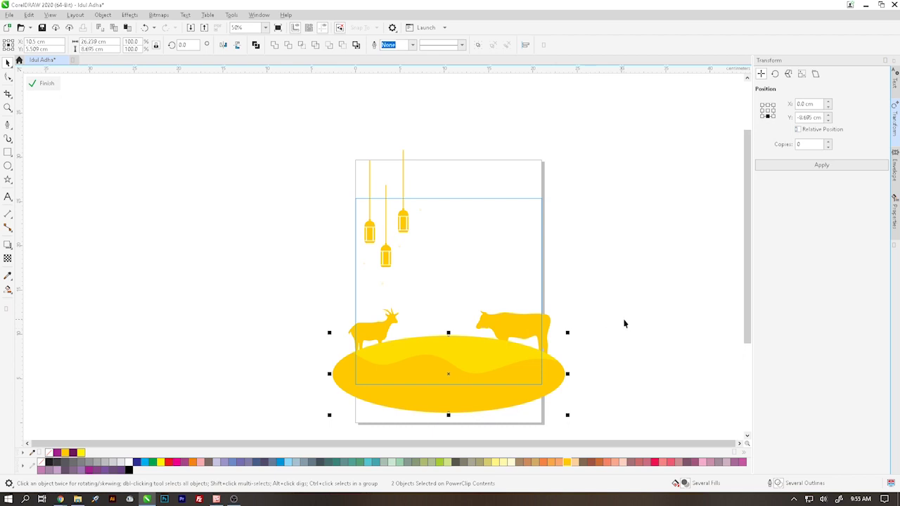
Rotate the cow to about 354.5° to follow the slope and nudge it up to about Y 10.8 cm.
{"action": "left_click", "coordinate": [548, 342]}
{"action": "scroll", "coordinate": [527, 319], "scroll_direction": "up", "scroll_amount": 2}
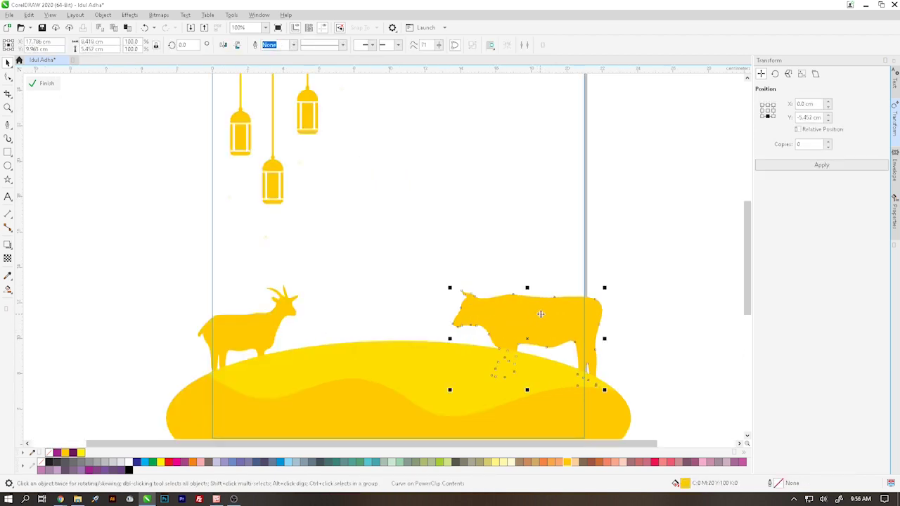
{"action": "left_click", "coordinate": [545, 312]}
{"action": "left_click_drag", "start_coordinate": [603, 292], "coordinate": [612, 299]}
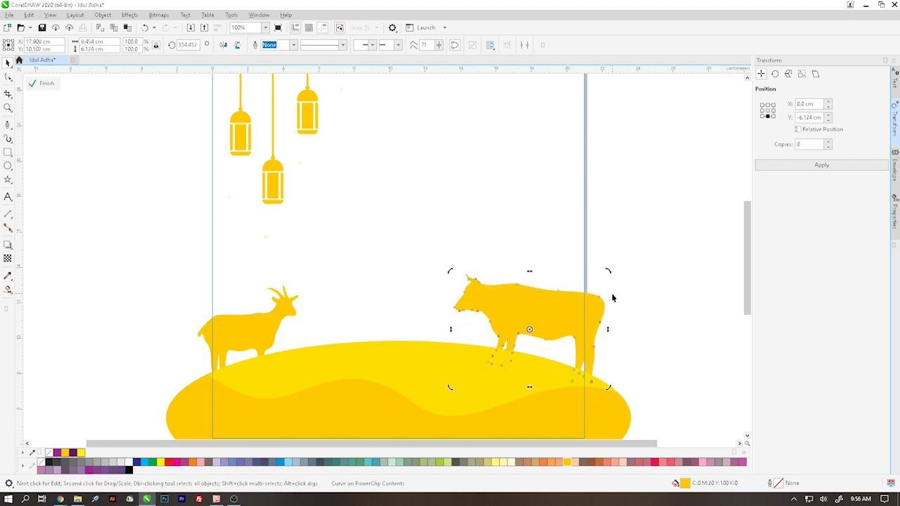
{"action": "key", "text": "Up"}
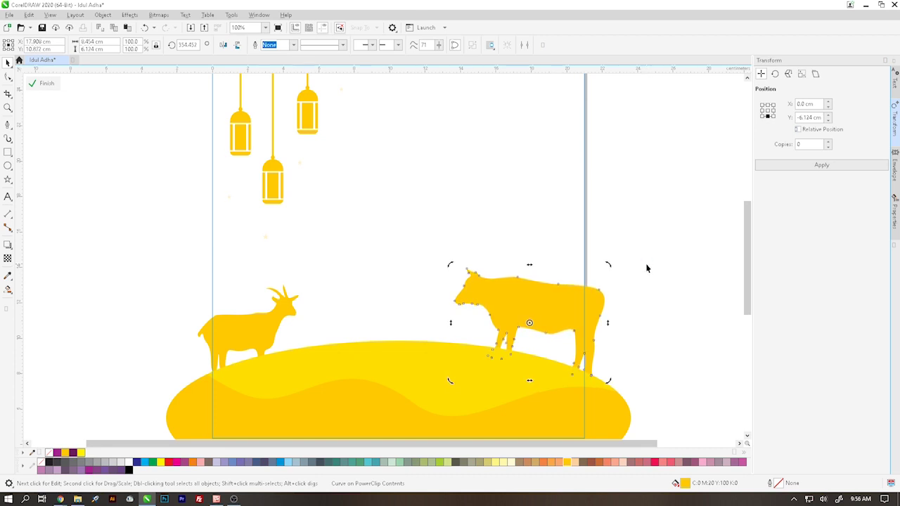
{"action": "left_click", "coordinate": [649, 258]}
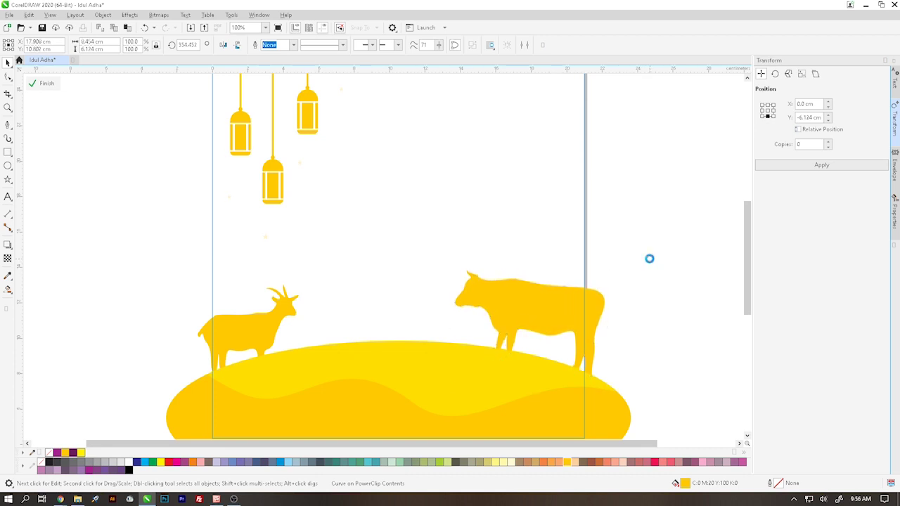
Rotate the goat to about 6° so that it follows the left slope of the hill.
{"action": "left_click", "coordinate": [261, 331]}
{"action": "left_click", "coordinate": [290, 306]}
{"action": "left_click_drag", "start_coordinate": [302, 281], "coordinate": [300, 271]}
{"action": "left_click", "coordinate": [159, 298]}
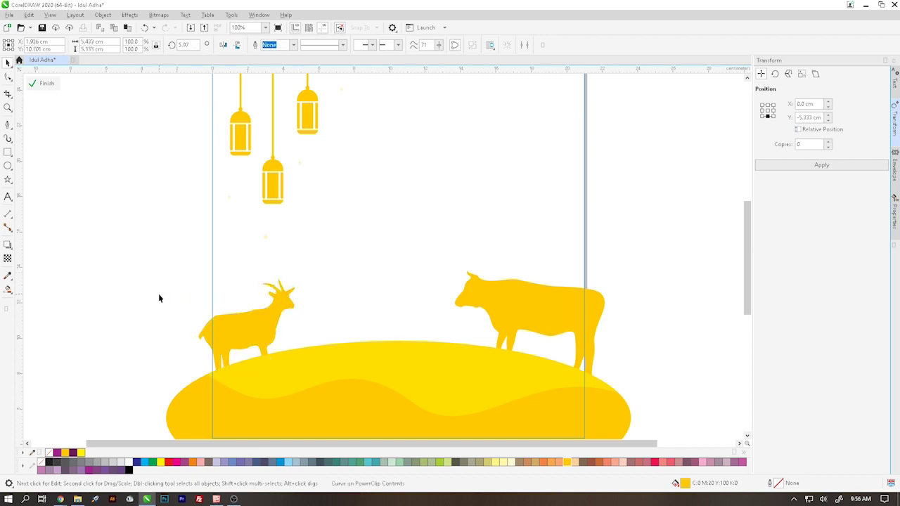
{"action": "scroll", "coordinate": [163, 304], "scroll_direction": "down", "scroll_amount": 2}
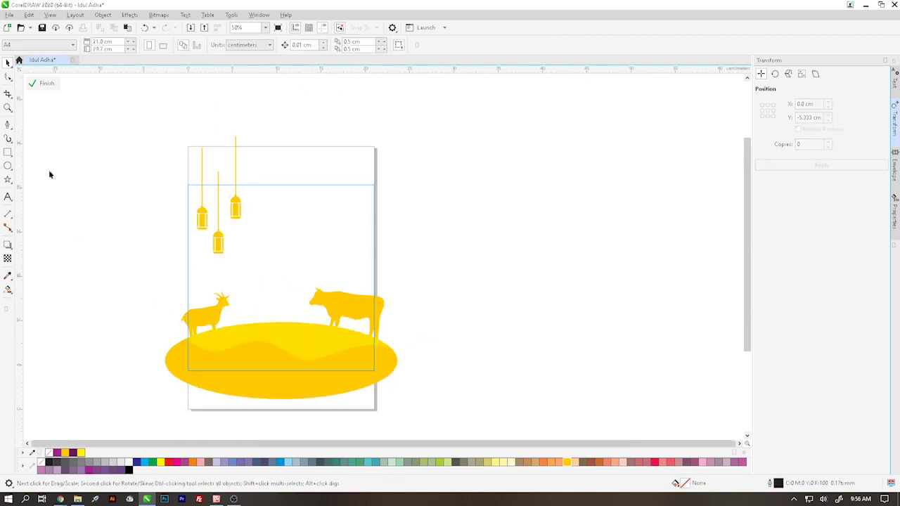
Finish editing the square's PowerClip contents and check the clipped scene as a whole.
{"action": "left_click", "coordinate": [41, 83]}
{"action": "left_click", "coordinate": [468, 302]}
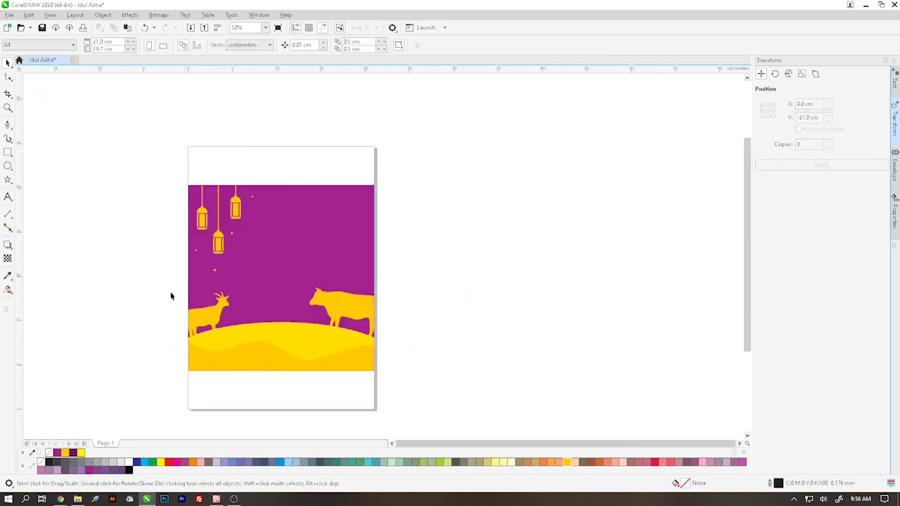
{"action": "scroll", "coordinate": [162, 289], "scroll_direction": "up", "scroll_amount": 2}
{"action": "scroll", "coordinate": [163, 289], "scroll_direction": "down", "scroll_amount": 2}
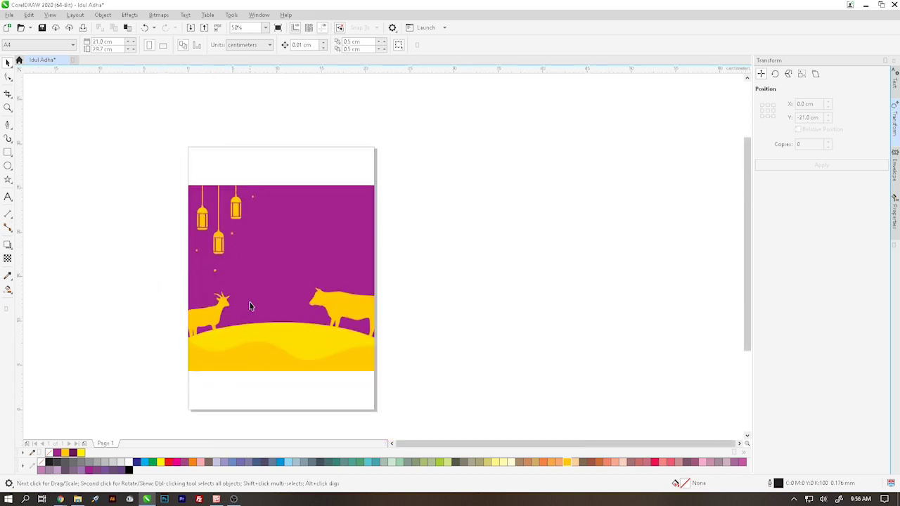
{"action": "scroll", "coordinate": [338, 303], "scroll_direction": "up", "scroll_amount": 2}
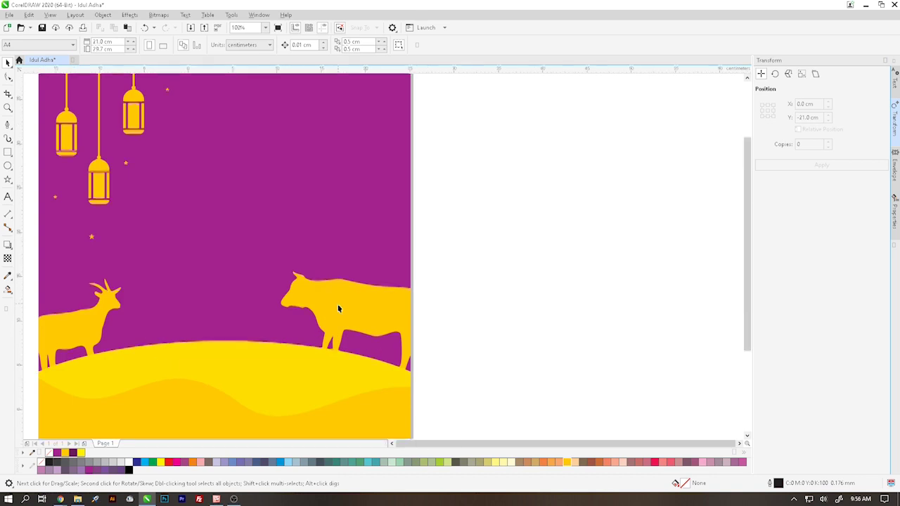
{"action": "scroll", "coordinate": [337, 304], "scroll_direction": "down", "scroll_amount": 2}
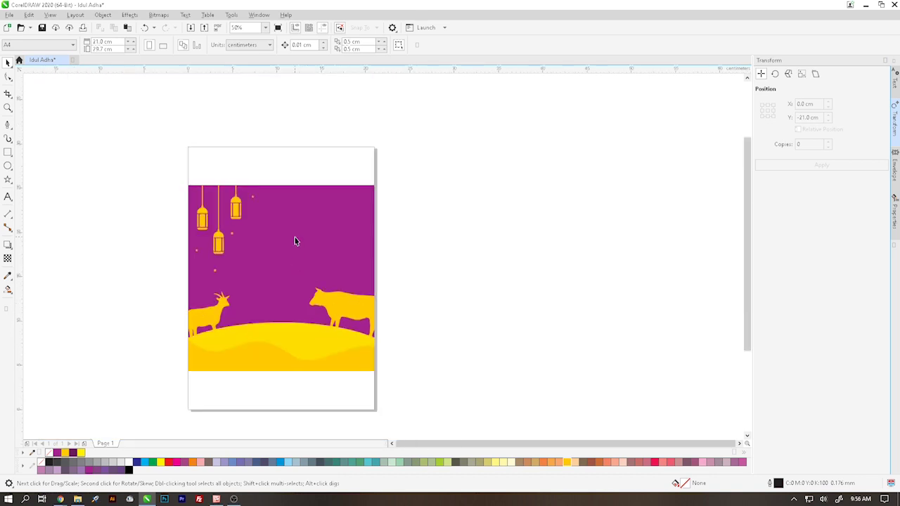
Import Logo.ai from the Idul Adha folder and place it in the square's upper-right corner at about 3.7 cm wide.
{"action": "left_click", "coordinate": [78, 501]}
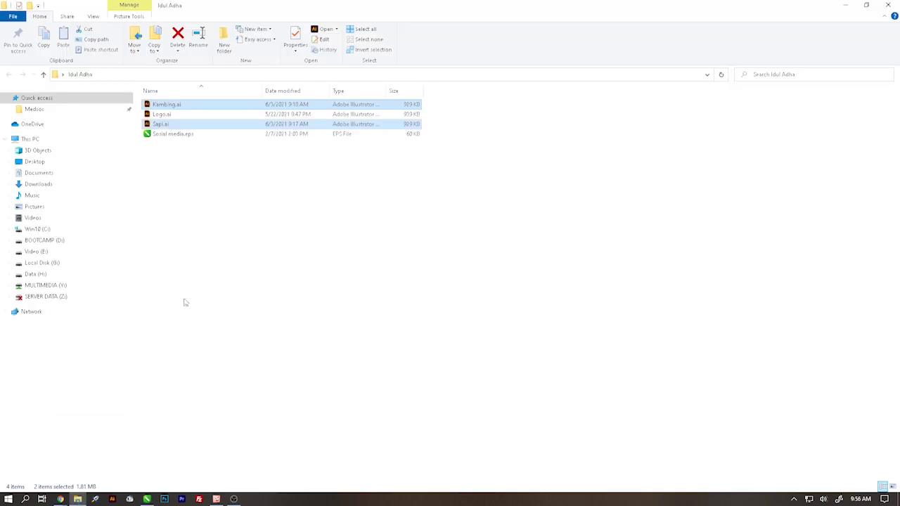
{"action": "left_click", "coordinate": [162, 116]}
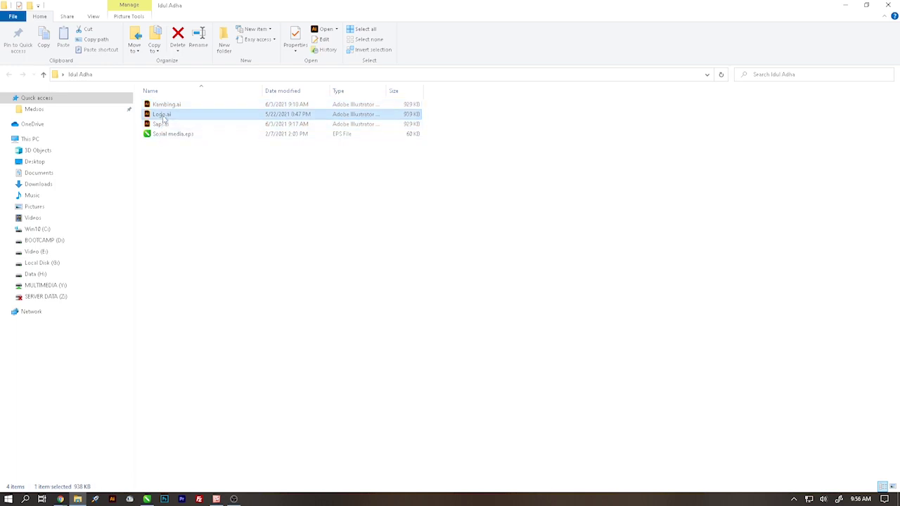
{"action": "left_click_drag", "start_coordinate": [162, 118], "coordinate": [393, 211]}
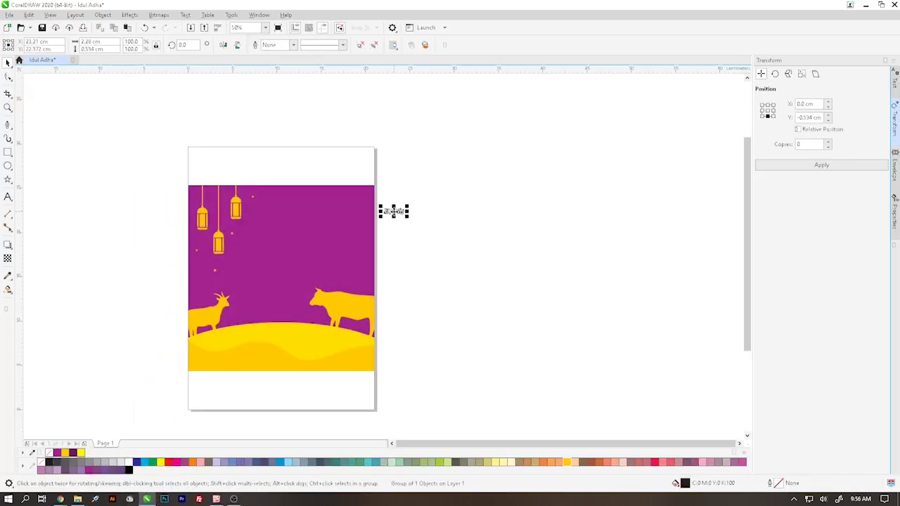
{"action": "scroll", "coordinate": [392, 211], "scroll_direction": "up", "scroll_amount": 2}
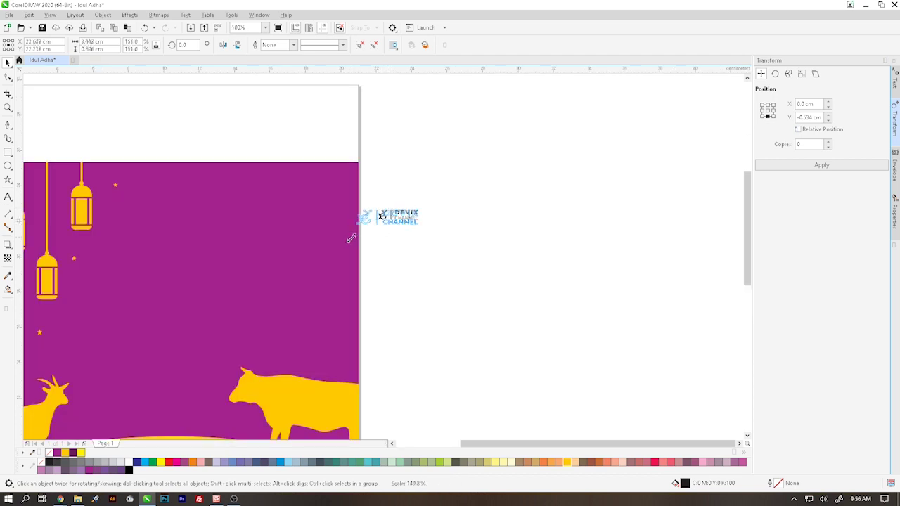
{"action": "left_click_drag", "start_coordinate": [389, 218], "coordinate": [317, 185]}
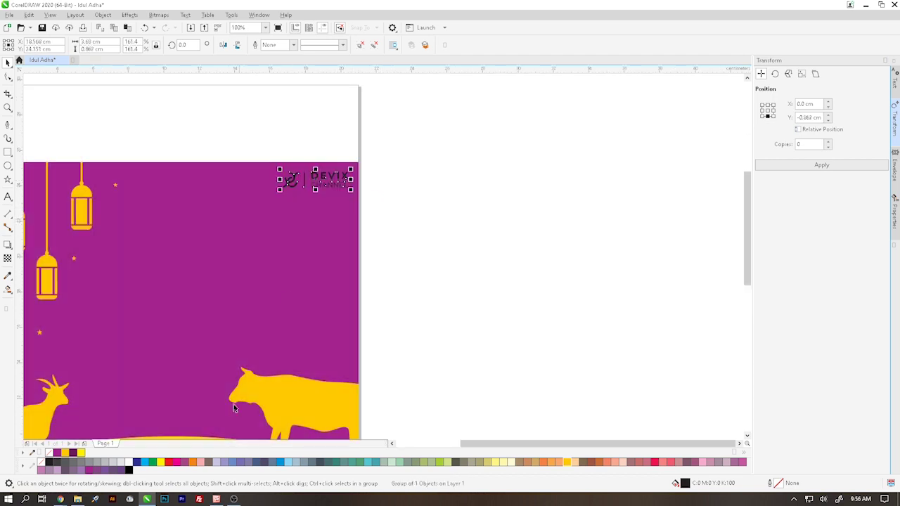
Fill the logo with golden yellow (C0 M20 Y100 K0) and enlarge it proportionally to about 4.9 cm wide.
{"action": "left_click", "coordinate": [568, 463]}
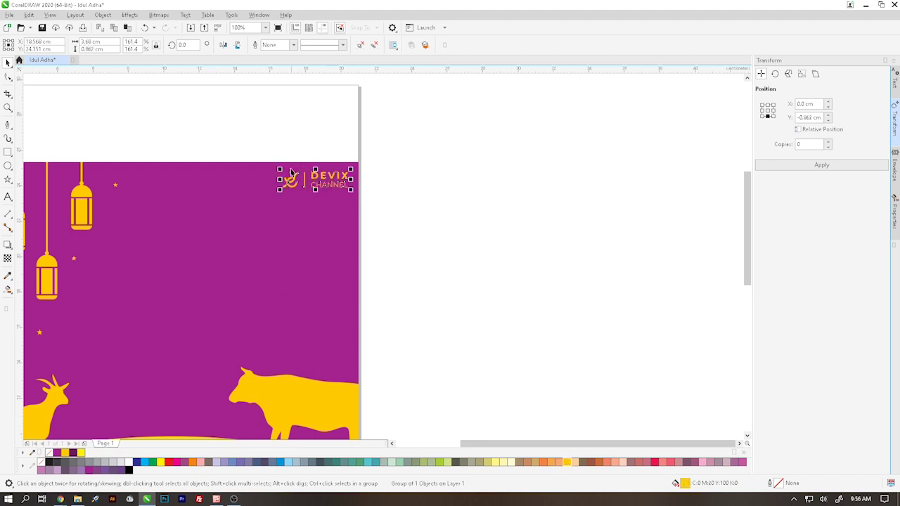
{"action": "left_click_drag", "start_coordinate": [280, 189], "coordinate": [257, 204]}
{"action": "scroll", "coordinate": [245, 220], "scroll_direction": "down", "scroll_amount": 2}
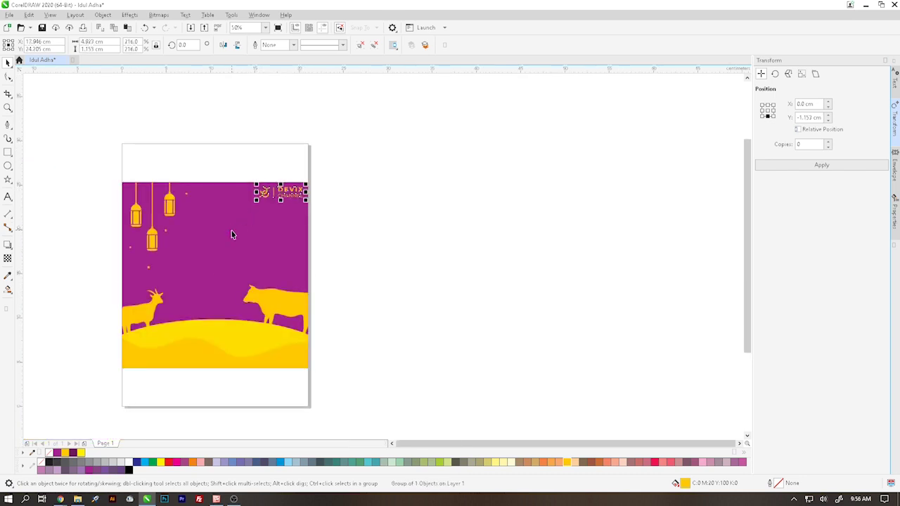
Set the nudge distance to 0.1 cm and align the logo flush with the square's top-right corner.
{"action": "left_click", "coordinate": [232, 234]}
{"action": "left_click", "coordinate": [312, 185]}
{"action": "scroll", "coordinate": [311, 185], "scroll_direction": "up", "scroll_amount": 1}
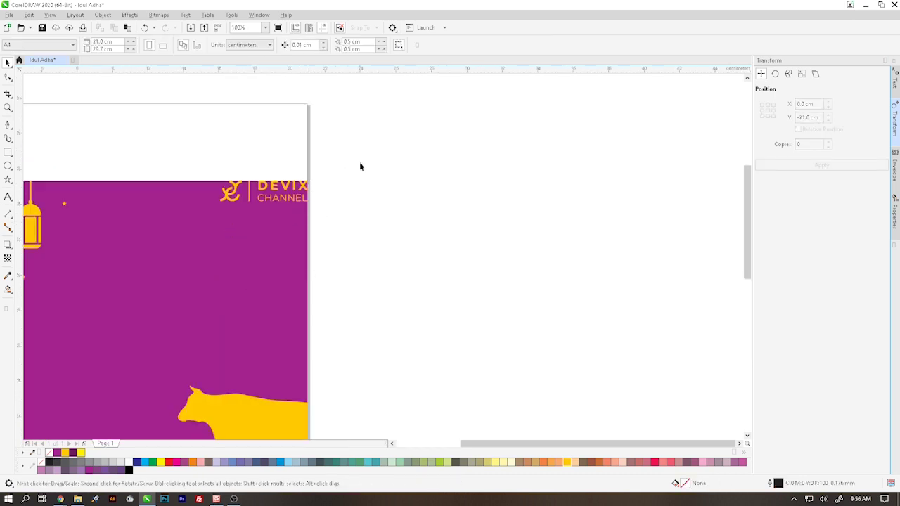
{"action": "left_click_drag", "start_coordinate": [360, 167], "coordinate": [193, 217]}
{"action": "left_click", "coordinate": [345, 184]}
{"action": "left_click", "coordinate": [308, 45]}
{"action": "left_click_drag", "start_coordinate": [389, 149], "coordinate": [152, 245]}
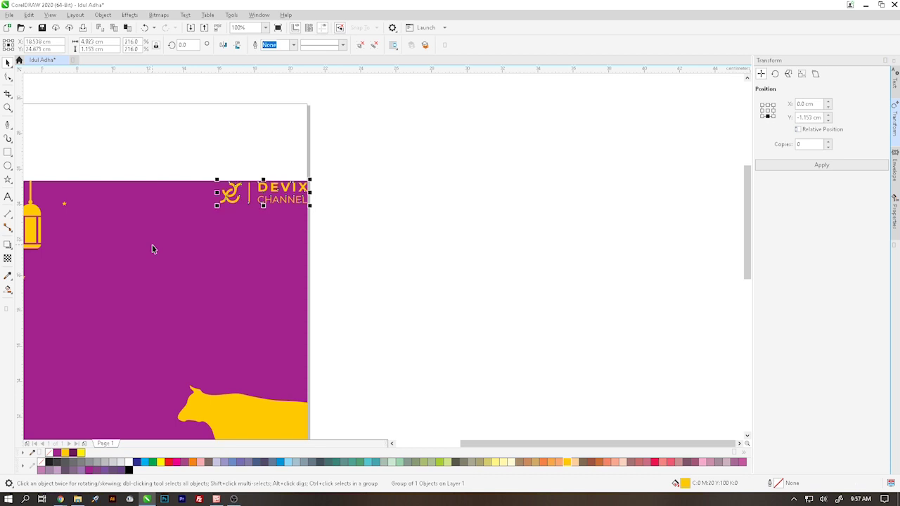
Nudge the logo 0.5 cm down and slightly left to leave a margin from the square's corner.
{"action": "key", "text": "Down"}
{"action": "key", "text": "Down"}
{"action": "key", "text": "Down"}
{"action": "key", "text": "Down"}
{"action": "key", "text": "Down"}
{"action": "key", "text": "Left"}
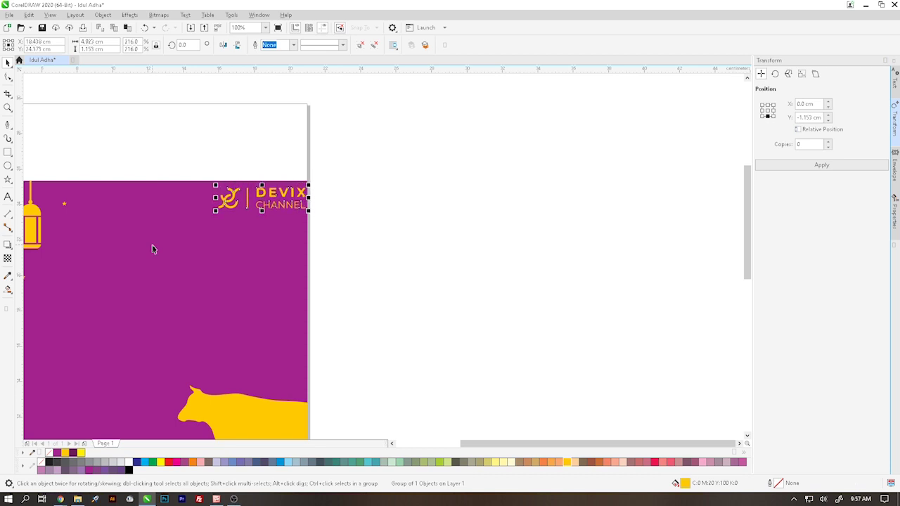
{"action": "left_click", "coordinate": [342, 233]}
{"action": "scroll", "coordinate": [338, 237], "scroll_direction": "down", "scroll_amount": 3}
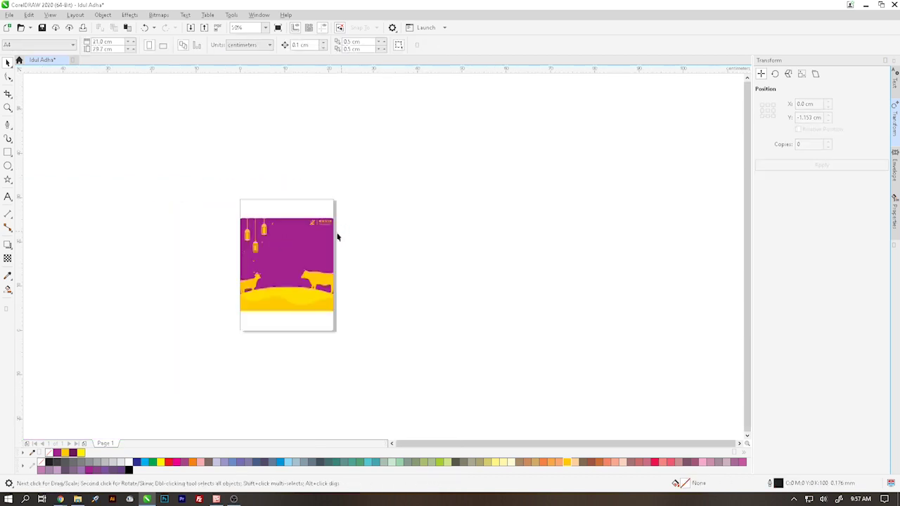
{"action": "scroll", "coordinate": [275, 246], "scroll_direction": "up", "scroll_amount": 1}
{"action": "scroll", "coordinate": [275, 247], "scroll_direction": "up", "scroll_amount": 1}
{"action": "scroll", "coordinate": [275, 248], "scroll_direction": "down", "scroll_amount": 1}
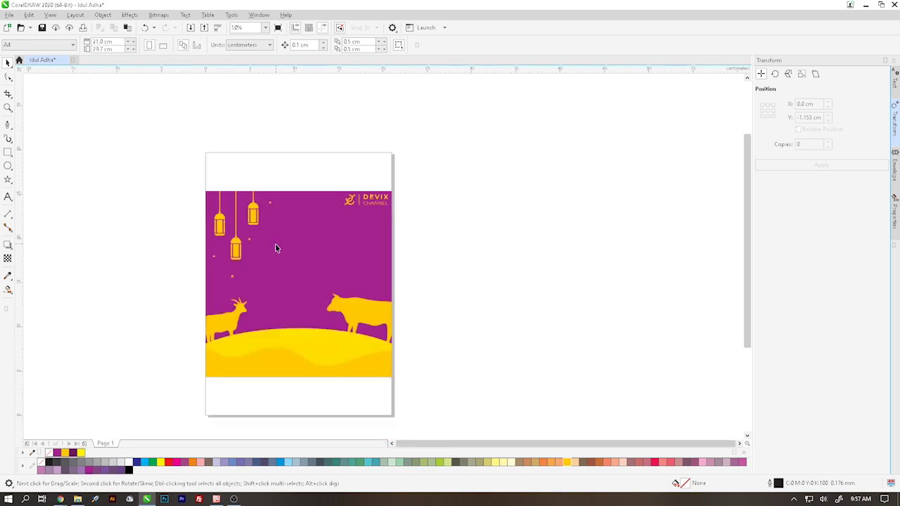
Import Social media.eps below the square and enlarge it proportionally to about 19.1 cm wide.
{"action": "left_click", "coordinate": [78, 500]}
{"action": "left_click_drag", "start_coordinate": [165, 137], "coordinate": [288, 404]}
{"action": "left_click", "coordinate": [438, 288]}
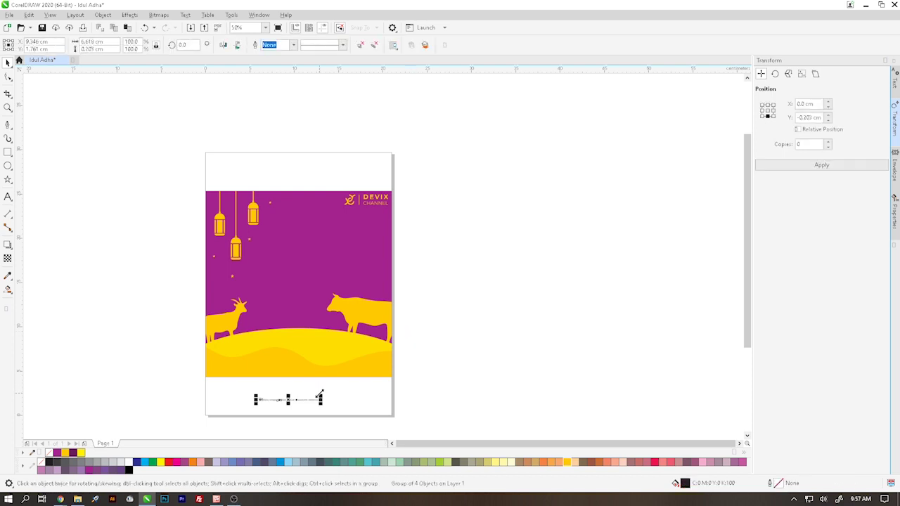
{"action": "left_click_drag", "start_coordinate": [321, 395], "coordinate": [431, 352]}
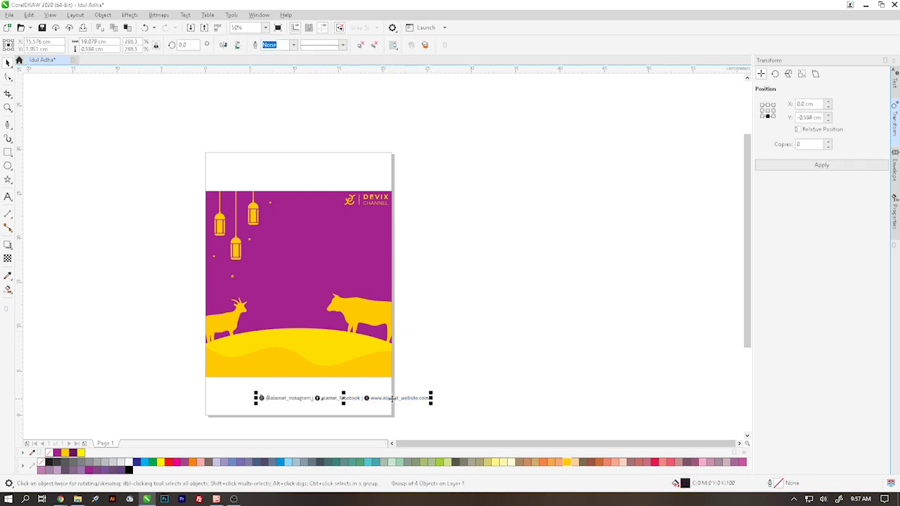
Move the social media text onto the bottom of the golden hill and centre it horizontally on the square.
{"action": "left_click_drag", "start_coordinate": [392, 398], "coordinate": [388, 375]}
{"action": "left_click", "coordinate": [380, 331], "text": "shift"}
{"action": "key", "text": "c"}
{"action": "left_click", "coordinate": [469, 344]}
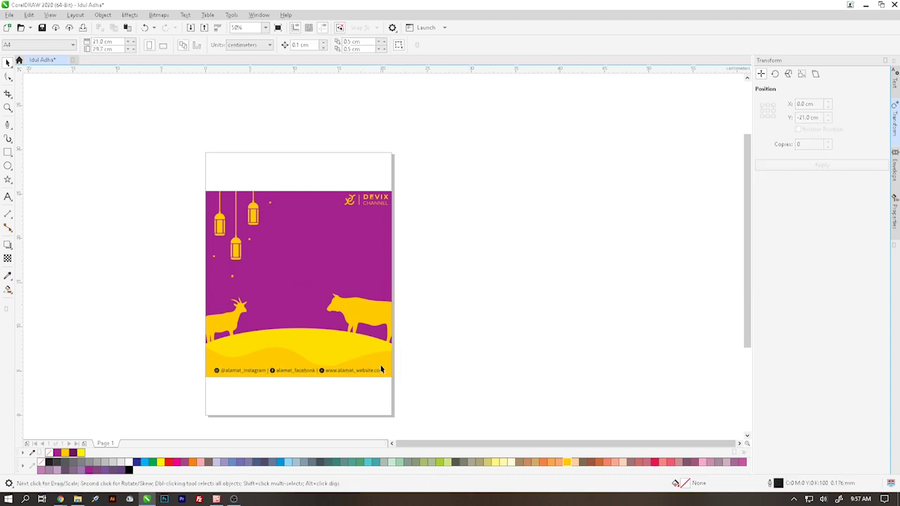
Enlarge the social media text proportionally to about 20 cm wide and keep it centred horizontally on the square.
{"action": "left_click", "coordinate": [380, 372]}
{"action": "scroll", "coordinate": [379, 372], "scroll_direction": "up", "scroll_amount": 4}
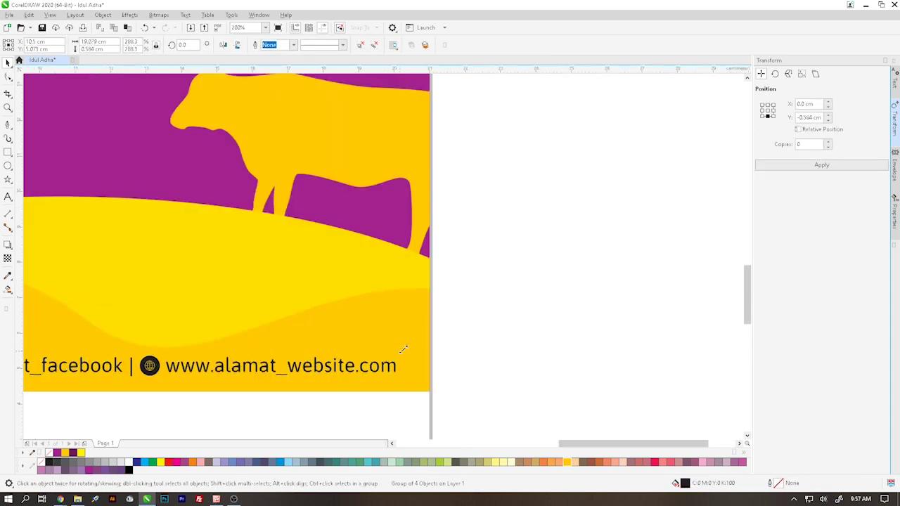
{"action": "left_click", "coordinate": [417, 339], "text": "shift"}
{"action": "key", "text": "r"}
{"action": "key", "text": "c"}
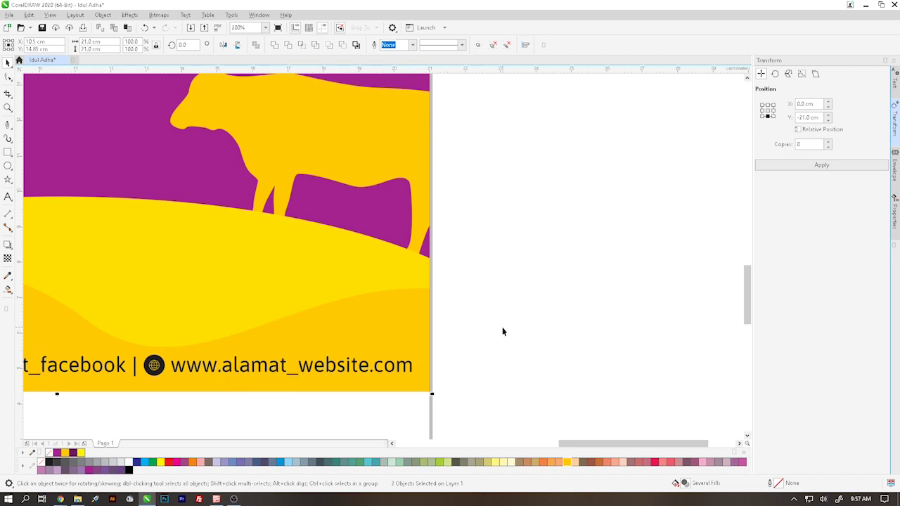
{"action": "left_click", "coordinate": [502, 331]}
{"action": "scroll", "coordinate": [402, 354], "scroll_direction": "down", "scroll_amount": 2}
Fill the social media text with purple (C40 M100 Y0 K0) and move it down to about Y 4.9 cm.
{"action": "left_click", "coordinate": [220, 359]}
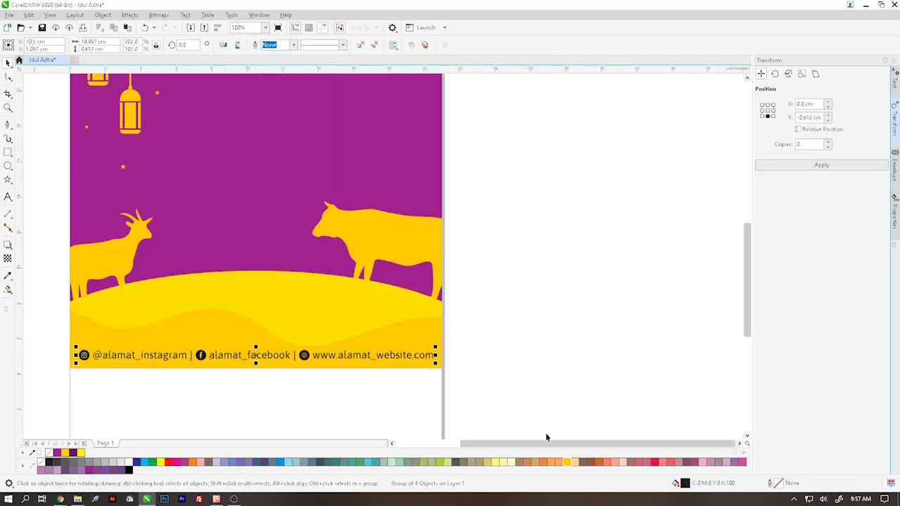
{"action": "left_click", "coordinate": [91, 471]}
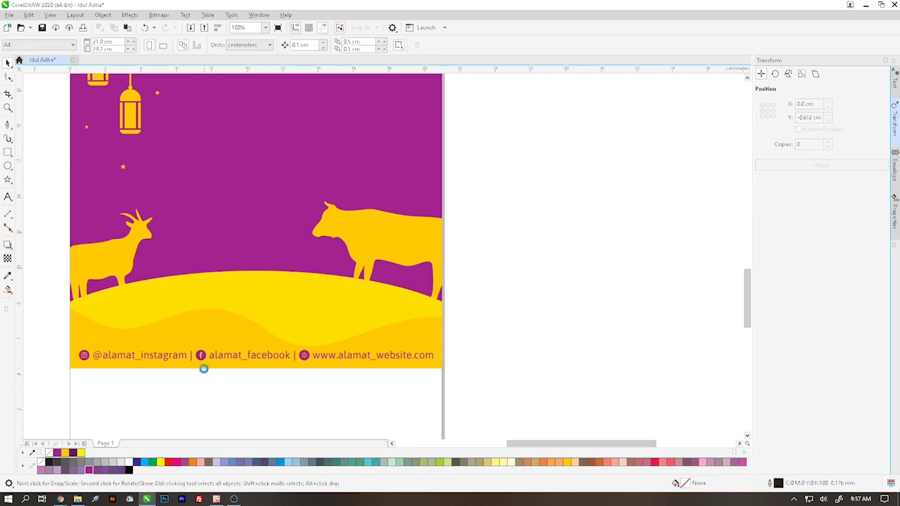
{"action": "scroll", "coordinate": [200, 356], "scroll_direction": "up", "scroll_amount": 2}
{"action": "left_click_drag", "start_coordinate": [200, 347], "coordinate": [202, 377]}
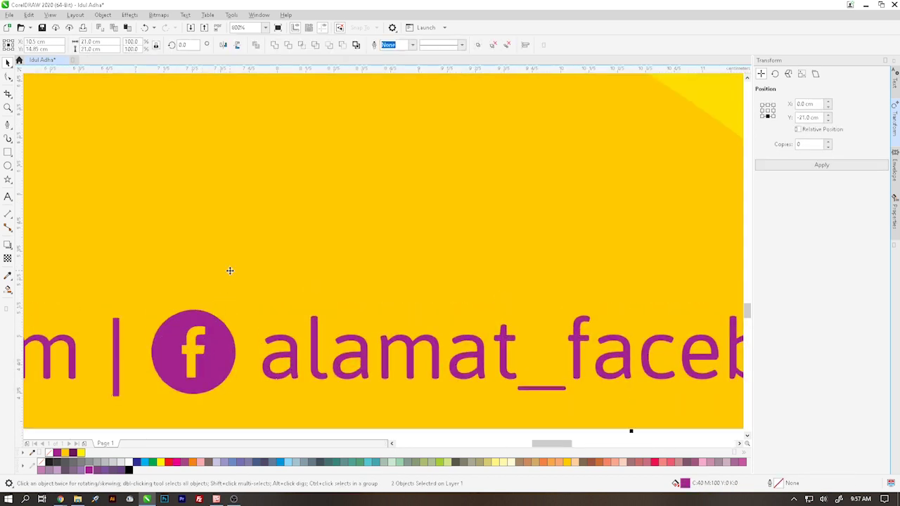
{"action": "key", "text": "shift+F4"}
{"action": "left_click", "coordinate": [70, 287]}
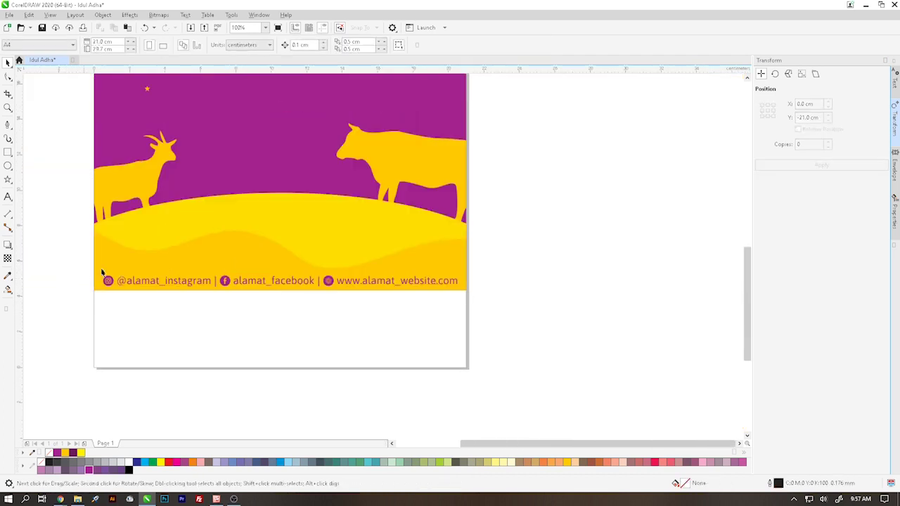
Draw a straight horizontal line about 20.1 cm long with the Pen tool just above the social media text.
{"action": "left_click", "coordinate": [8, 124]}
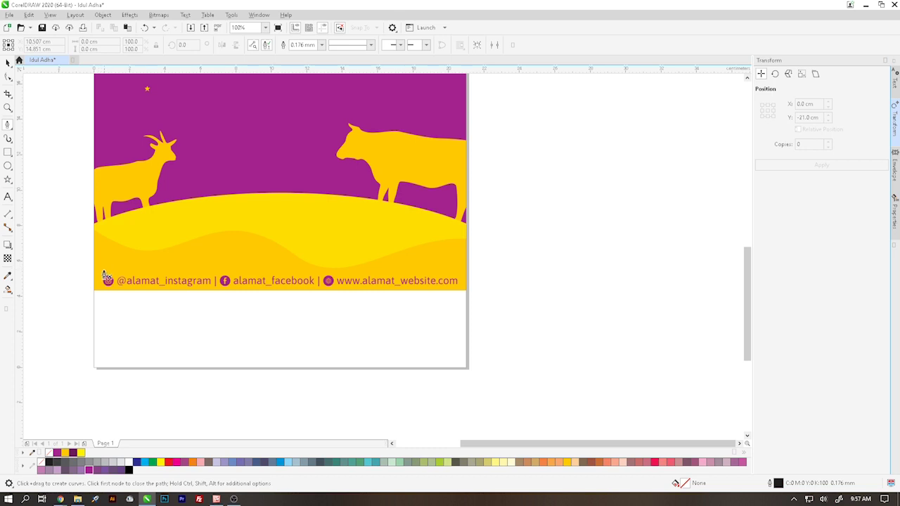
{"action": "left_click", "coordinate": [103, 270]}
{"action": "double_click", "coordinate": [460, 271]}
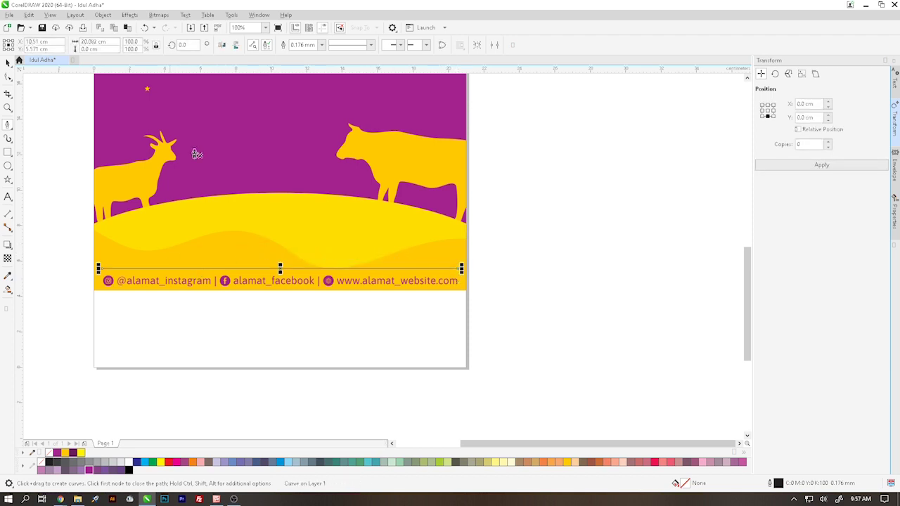
Set the new line's outline width to 1.0 mm and its outline colour to purple (C40 M100 Y0 K0).
{"action": "left_click", "coordinate": [321, 44]}
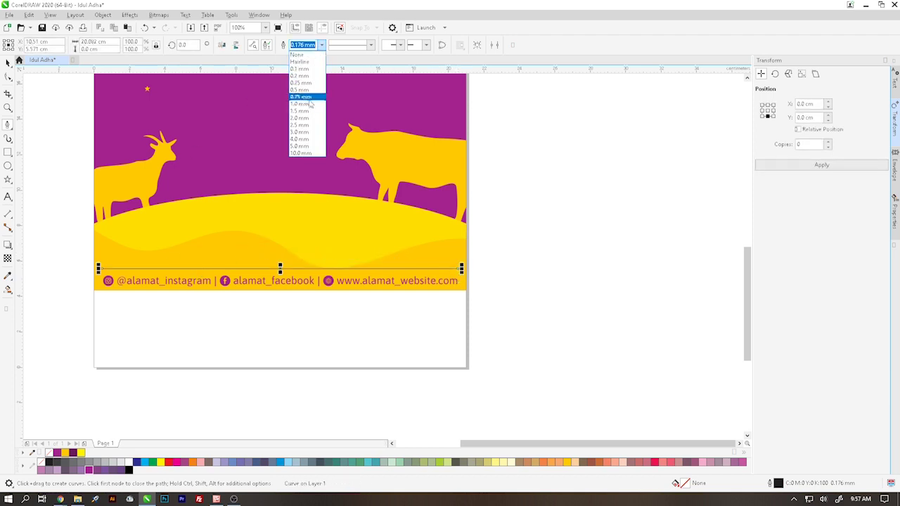
{"action": "left_click", "coordinate": [310, 106]}
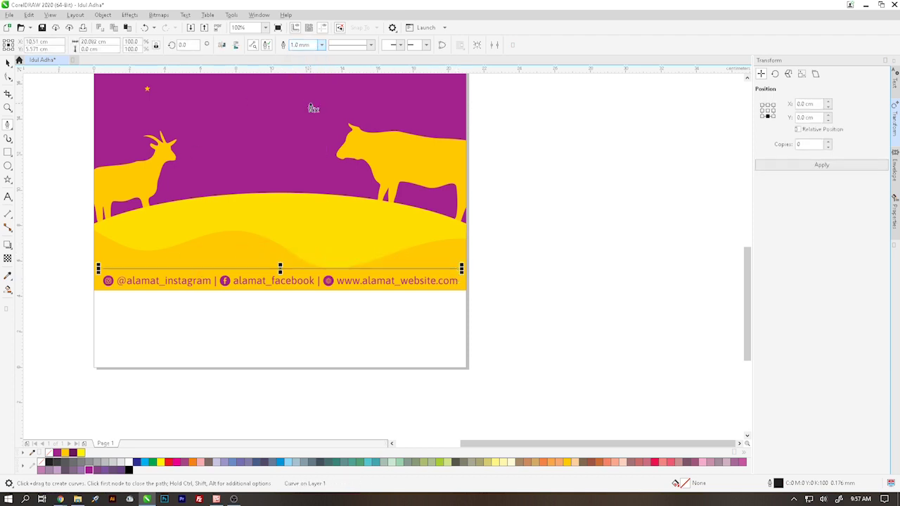
{"action": "right_click", "coordinate": [89, 472]}
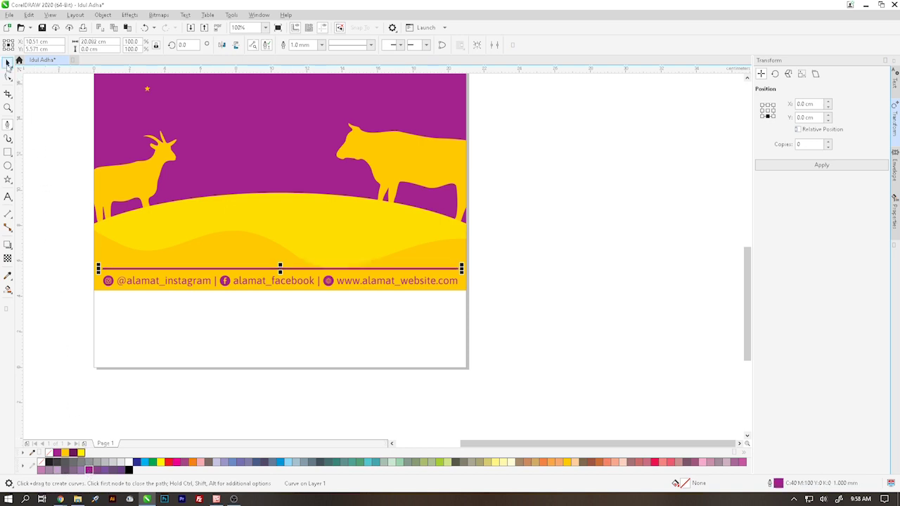
{"action": "left_click", "coordinate": [7, 62]}
Set the purple line's length to 19.987 cm so that it matches the width of the social media text.
{"action": "left_click", "coordinate": [108, 282]}
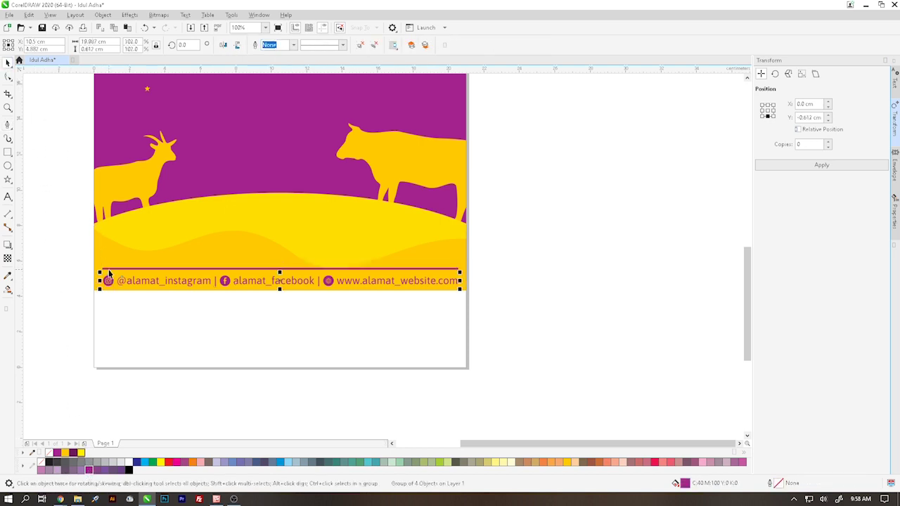
{"action": "left_click", "coordinate": [81, 41]}
{"action": "left_click", "coordinate": [144, 267]}
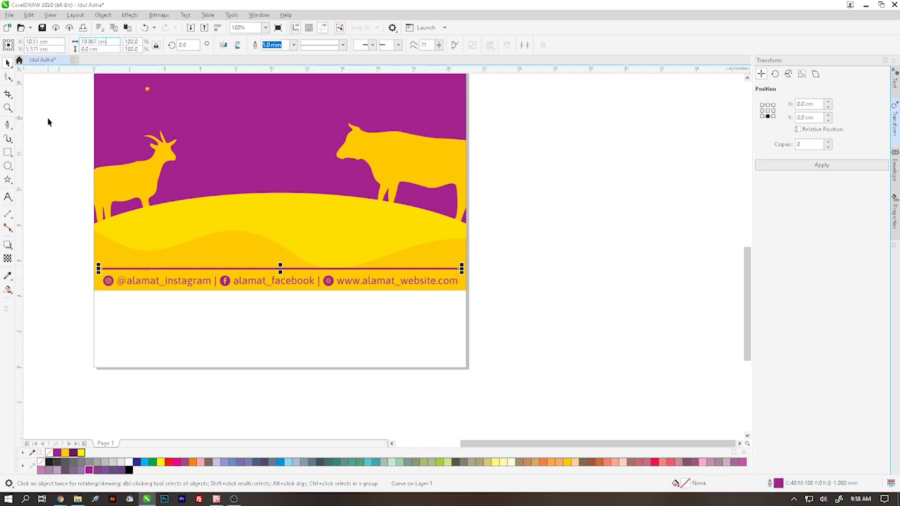
{"action": "left_click", "coordinate": [81, 211]}
{"action": "left_click_drag", "start_coordinate": [497, 309], "coordinate": [496, 314]}
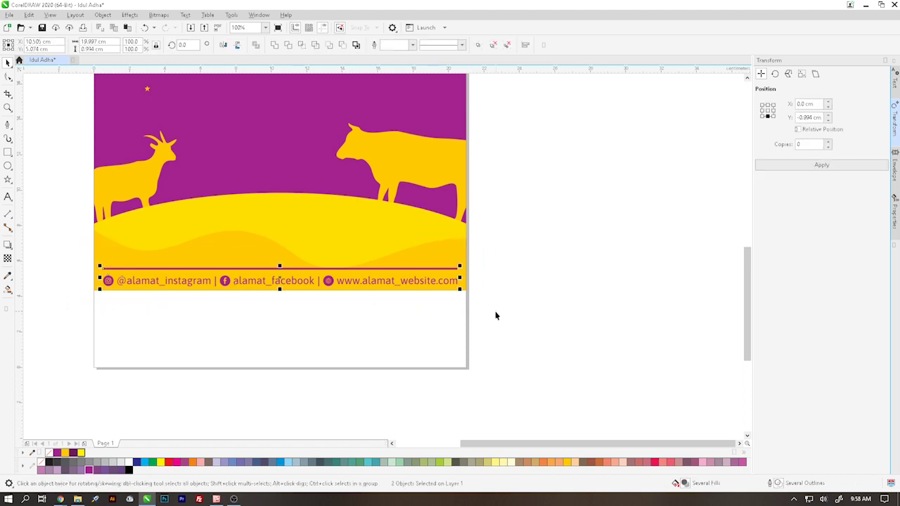
{"action": "left_click", "coordinate": [511, 306]}
Move the purple line down to about Y 5.46 cm, closer to the social media text, and centre it horizontally on the background square.
{"action": "scroll", "coordinate": [218, 286], "scroll_direction": "up", "scroll_amount": 2}
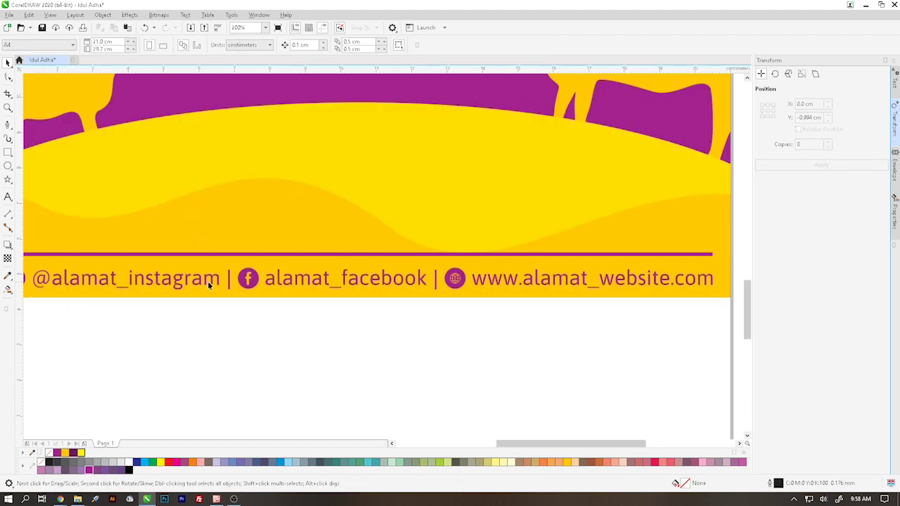
{"action": "left_click", "coordinate": [257, 235]}
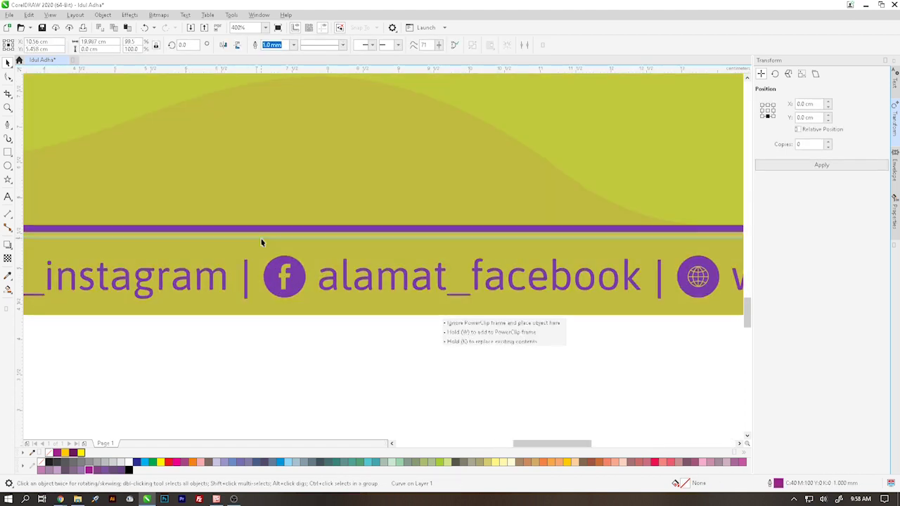
{"action": "scroll", "coordinate": [275, 201], "scroll_direction": "down", "scroll_amount": 4}
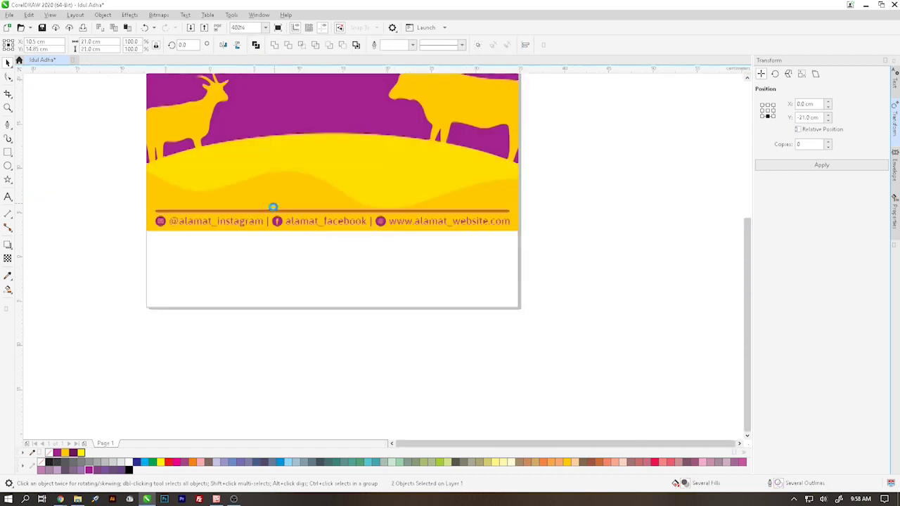
{"action": "left_click", "coordinate": [340, 224], "text": "shift"}
{"action": "left_click", "coordinate": [340, 223]}
Enlarge the purple line and social media text together slightly from their centre and centre them horizontally on the background square.
{"action": "scroll", "coordinate": [275, 202], "scroll_direction": "up", "scroll_amount": 1}
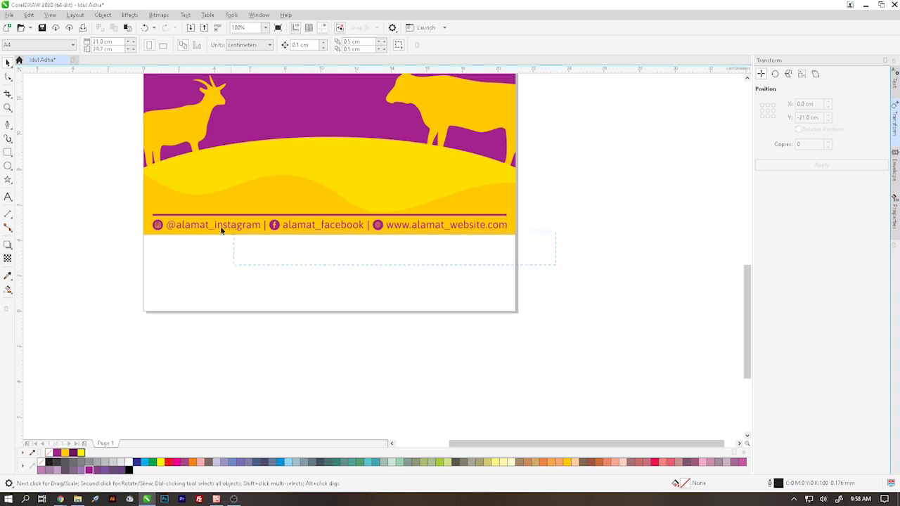
{"action": "left_click_drag", "start_coordinate": [553, 262], "coordinate": [116, 203]}
{"action": "scroll", "coordinate": [492, 216], "scroll_direction": "up", "scroll_amount": 1}
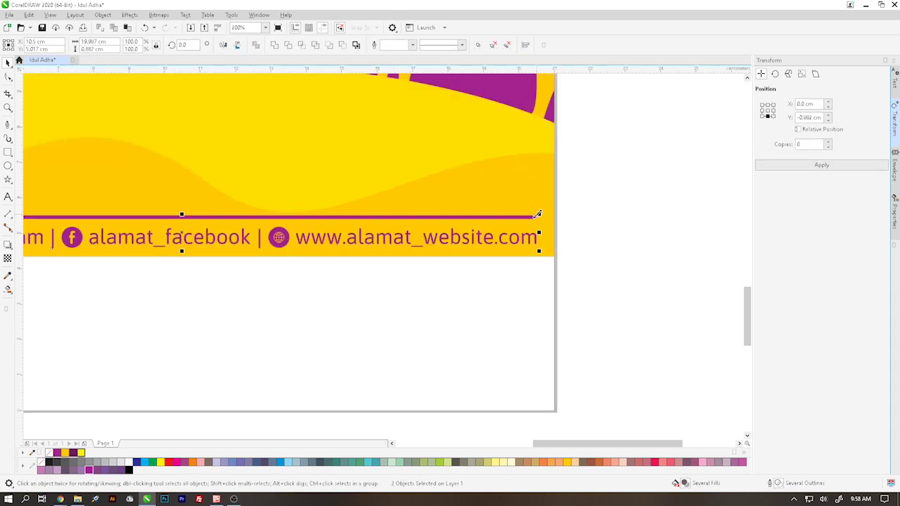
{"action": "left_click_drag", "start_coordinate": [537, 213], "coordinate": [543, 195]}
{"action": "left_click", "coordinate": [542, 192], "text": "shift"}
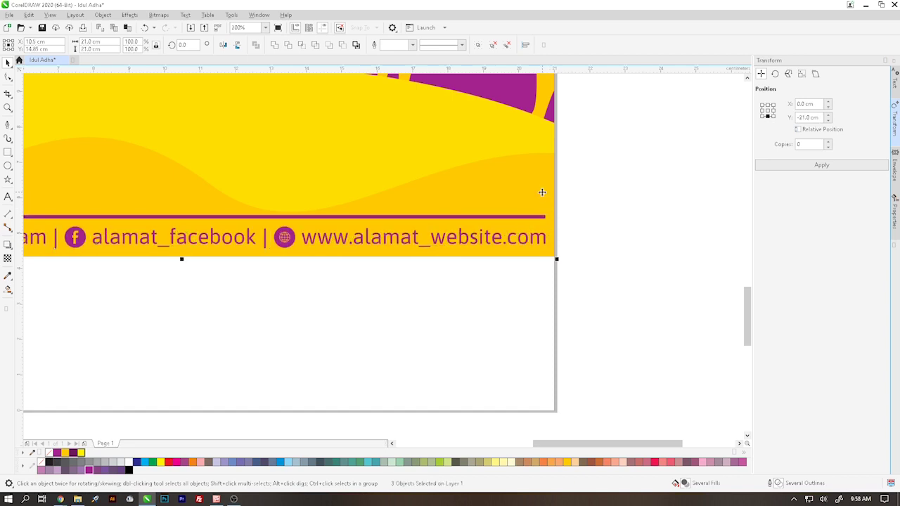
{"action": "left_click", "coordinate": [614, 204]}
{"action": "scroll", "coordinate": [506, 242], "scroll_direction": "down", "scroll_amount": 1}
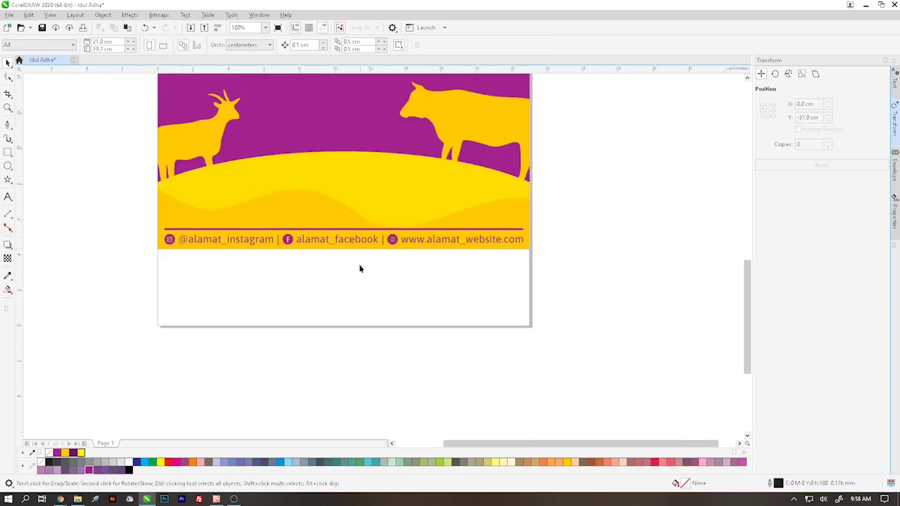
Edit the background square's PowerClip contents and flatten the wave in the bright yellow hill by adjusting its middle node's curve handle.
{"action": "scroll", "coordinate": [358, 272], "scroll_direction": "up", "scroll_amount": 1}
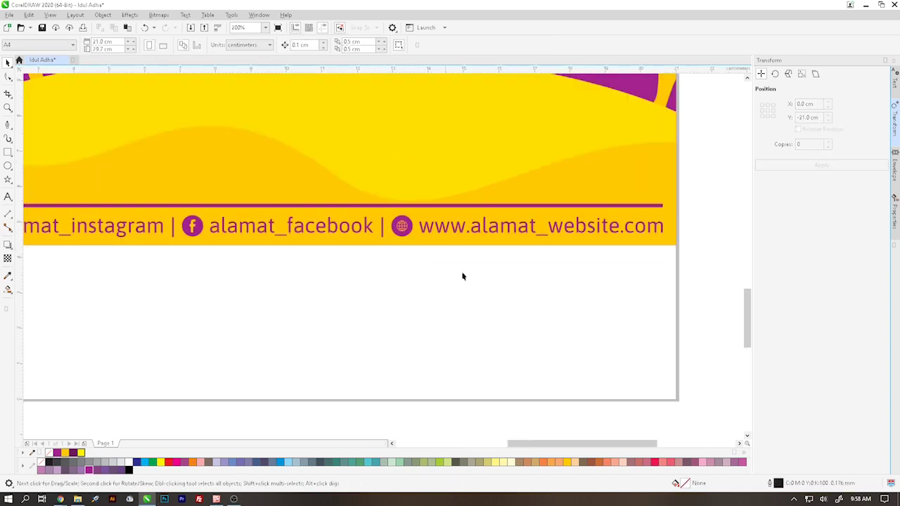
{"action": "scroll", "coordinate": [576, 283], "scroll_direction": "down", "scroll_amount": 1}
{"action": "right_click", "coordinate": [436, 201]}
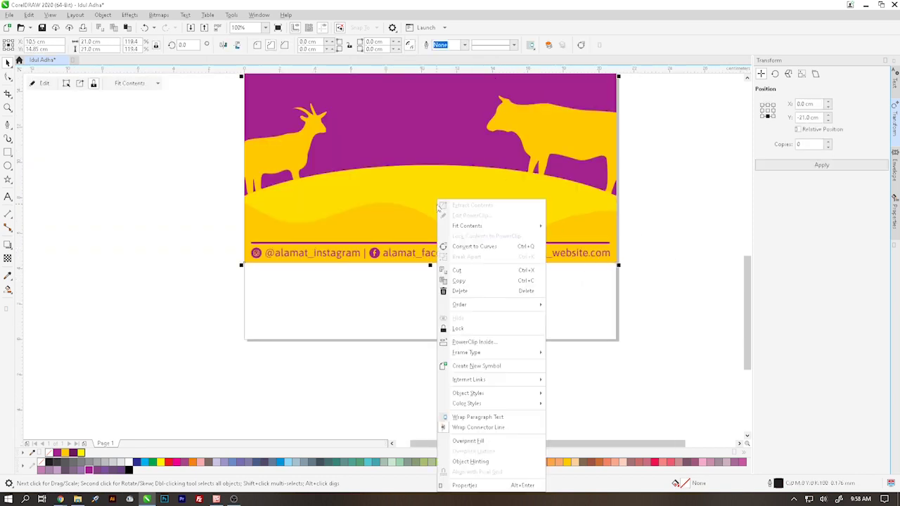
{"action": "left_click", "coordinate": [454, 204]}
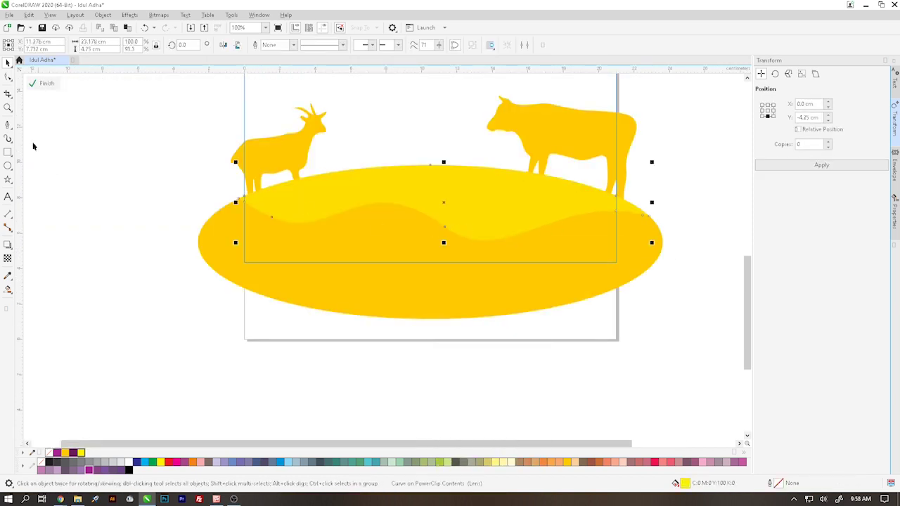
{"action": "left_click", "coordinate": [9, 77]}
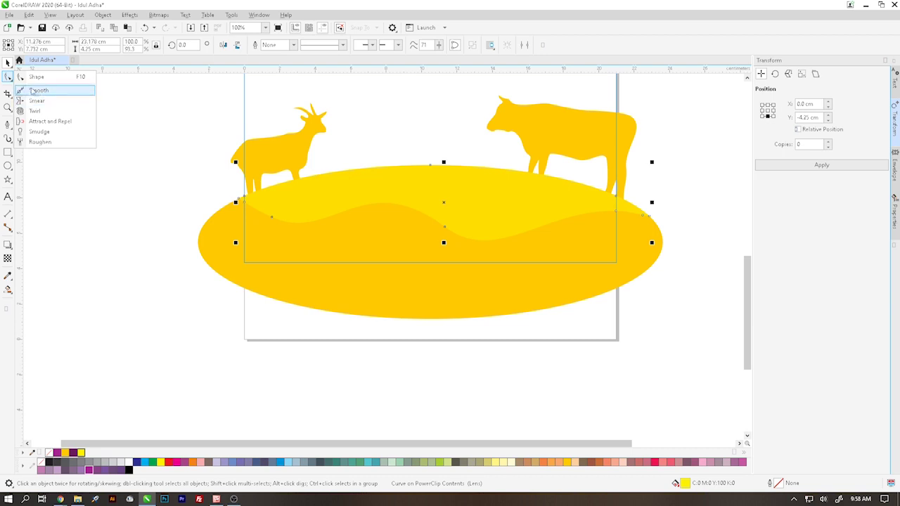
{"action": "left_click", "coordinate": [42, 76]}
{"action": "left_click", "coordinate": [446, 230]}
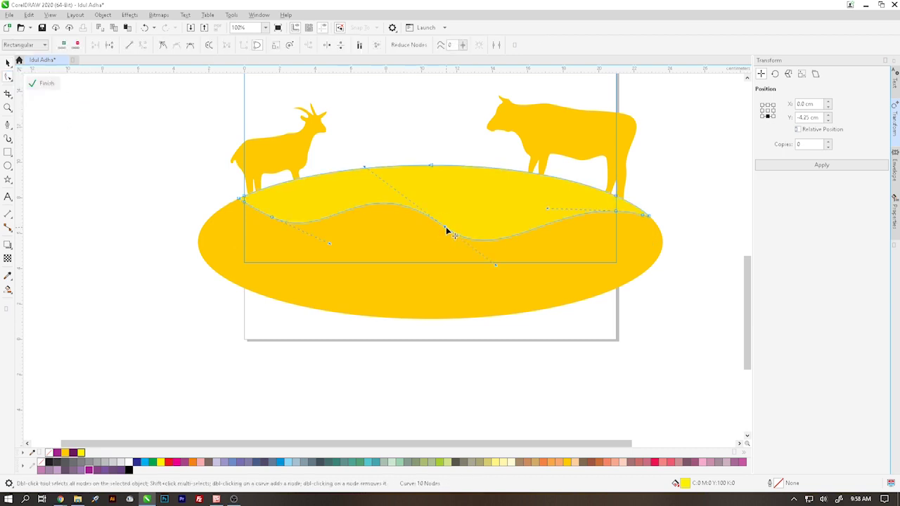
{"action": "left_click_drag", "start_coordinate": [496, 267], "coordinate": [505, 253]}
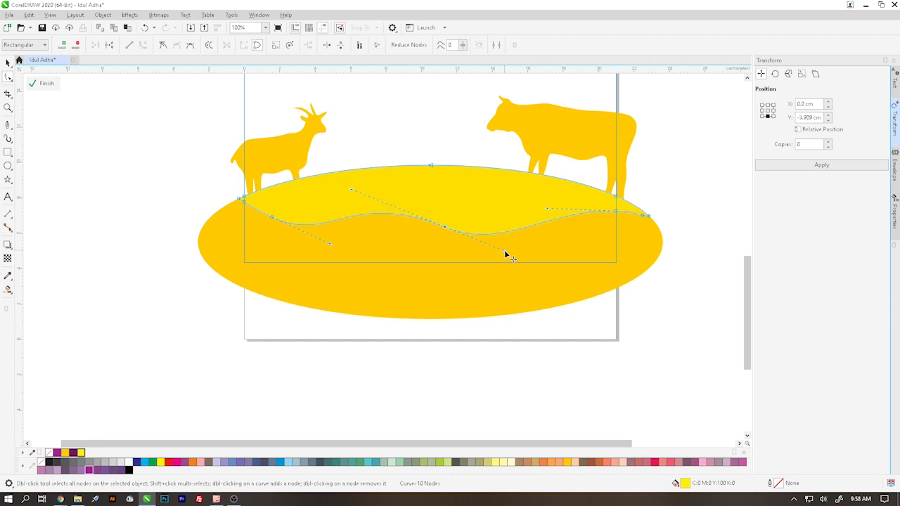
{"action": "left_click", "coordinate": [35, 85]}
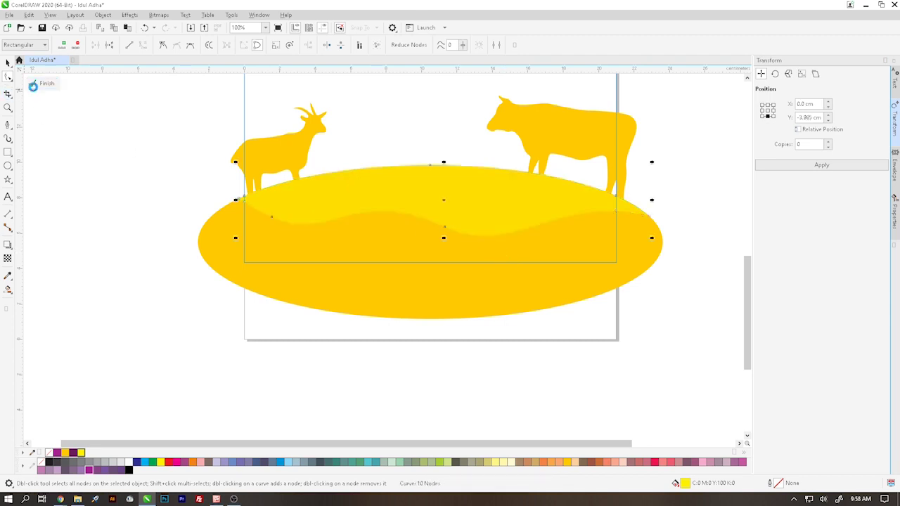
Add the centre-aligned two-line text "SELAMAT HARI RAYA / IDUL ADHA" in the middle of the purple background.
{"action": "scroll", "coordinate": [232, 204], "scroll_direction": "down", "scroll_amount": 3}
{"action": "scroll", "coordinate": [281, 176], "scroll_direction": "up", "scroll_amount": 1}
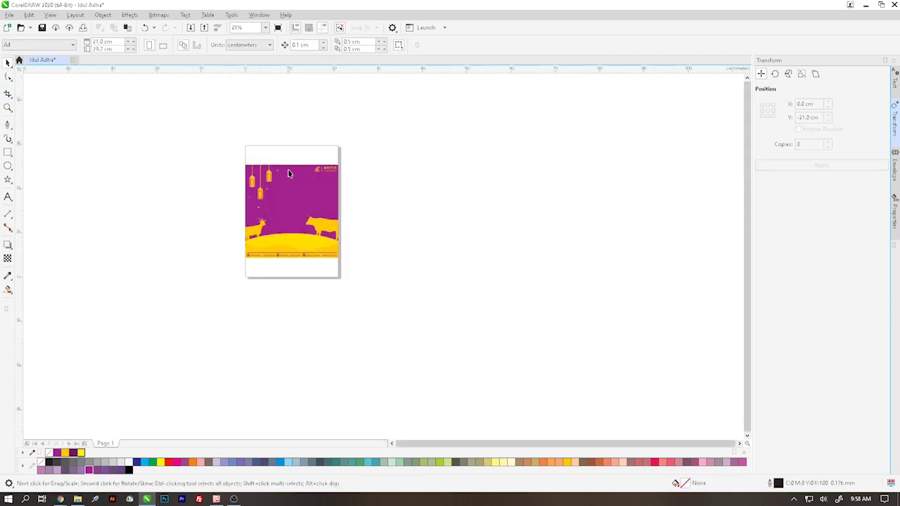
{"action": "scroll", "coordinate": [297, 195], "scroll_direction": "up", "scroll_amount": 1}
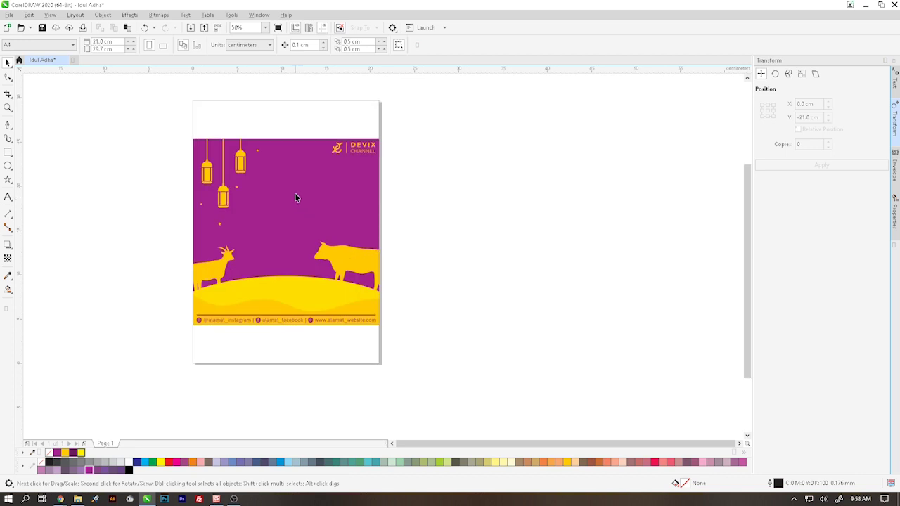
{"action": "left_click", "coordinate": [8, 198]}
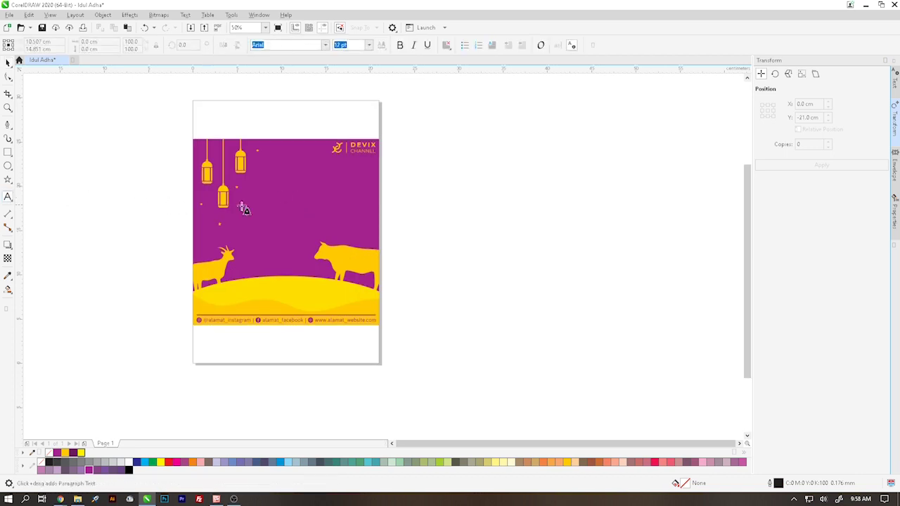
{"action": "left_click", "coordinate": [266, 198]}
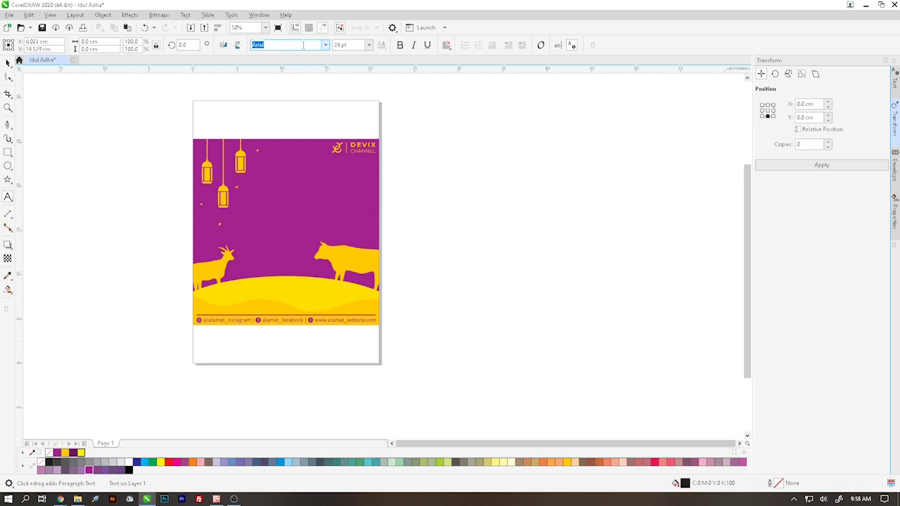
{"action": "type", "text": "Se"}
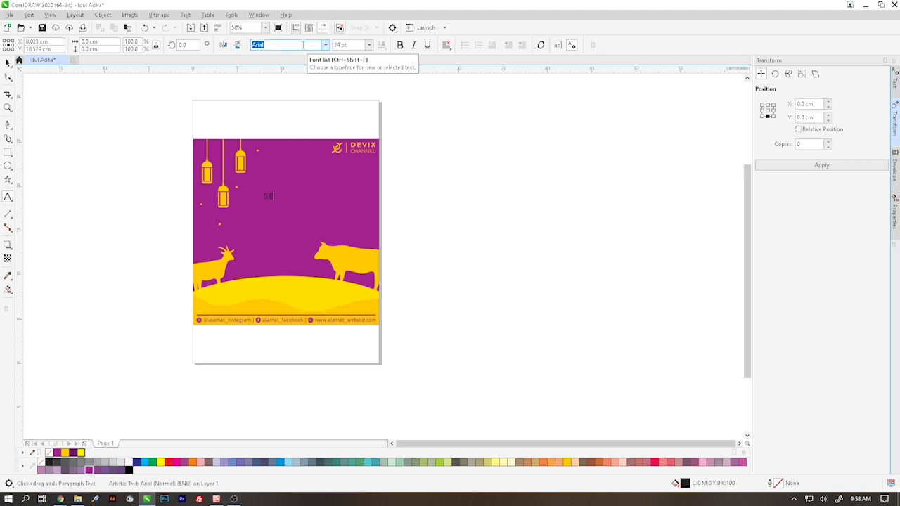
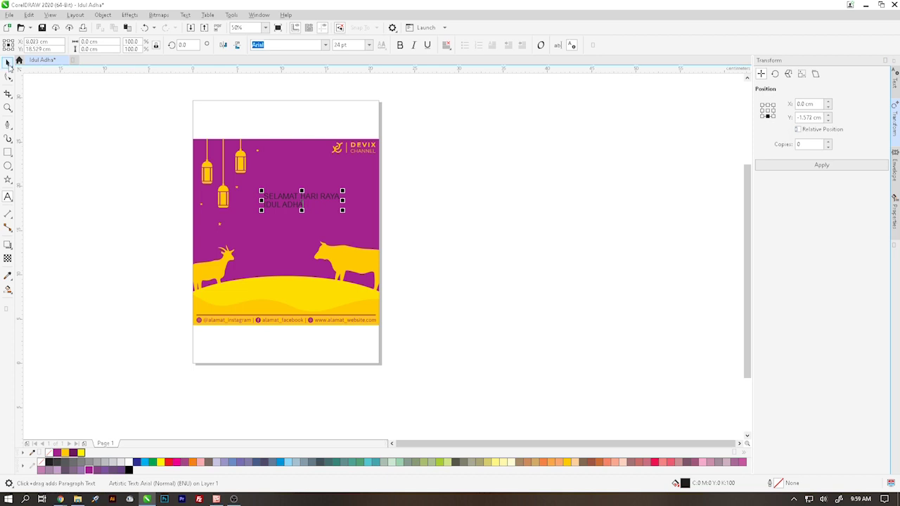
{"action": "left_click", "coordinate": [8, 65]}
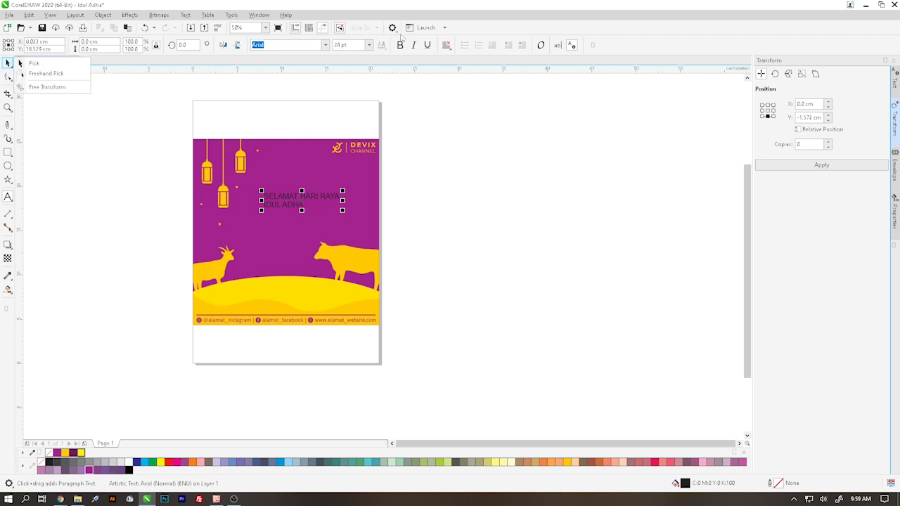
{"action": "left_click", "coordinate": [446, 44]}
{"action": "left_click", "coordinate": [465, 78]}
Set the font of "SELAMAT HARI RAYA" to Bellota (Bold) and of "IDUL ADHA" to Courgette.
{"action": "scroll", "coordinate": [291, 199], "scroll_direction": "up", "scroll_amount": 2}
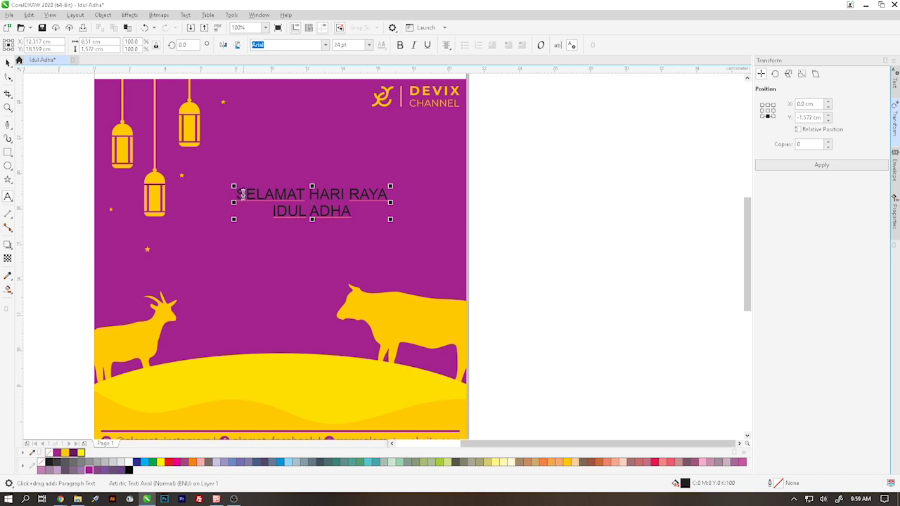
{"action": "left_click_drag", "start_coordinate": [237, 194], "coordinate": [388, 194]}
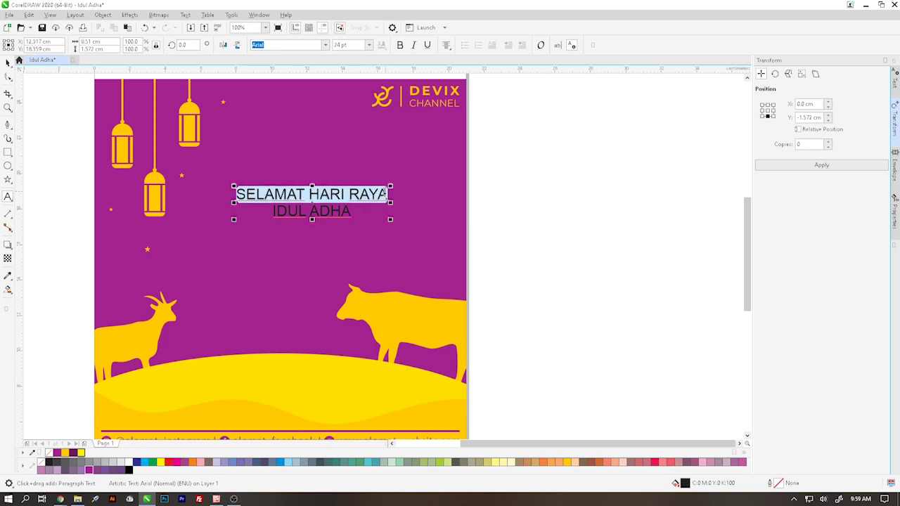
{"action": "left_click", "coordinate": [325, 46]}
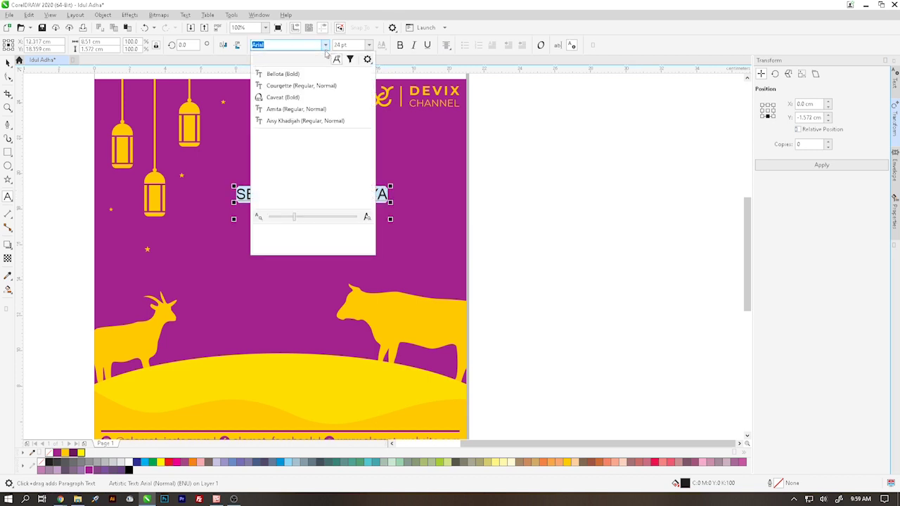
{"action": "left_click", "coordinate": [280, 167]}
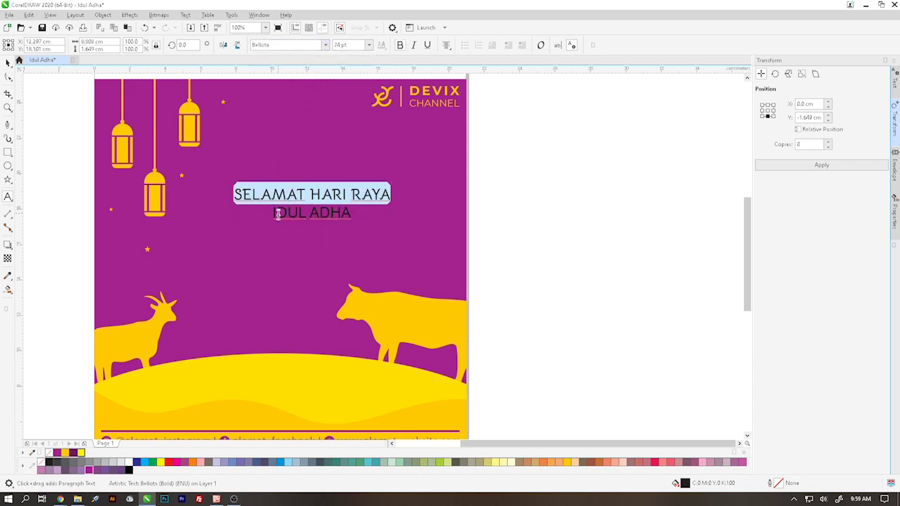
{"action": "left_click_drag", "start_coordinate": [273, 212], "coordinate": [357, 212]}
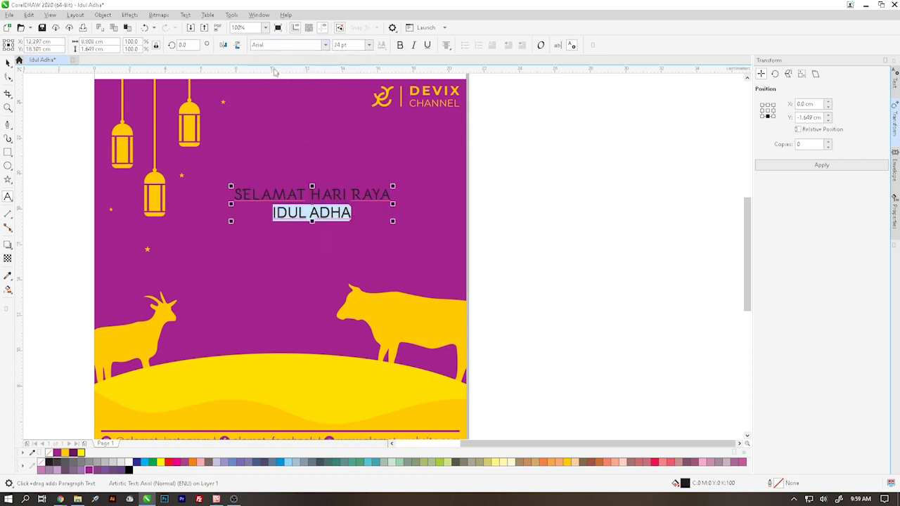
{"action": "left_click", "coordinate": [316, 47]}
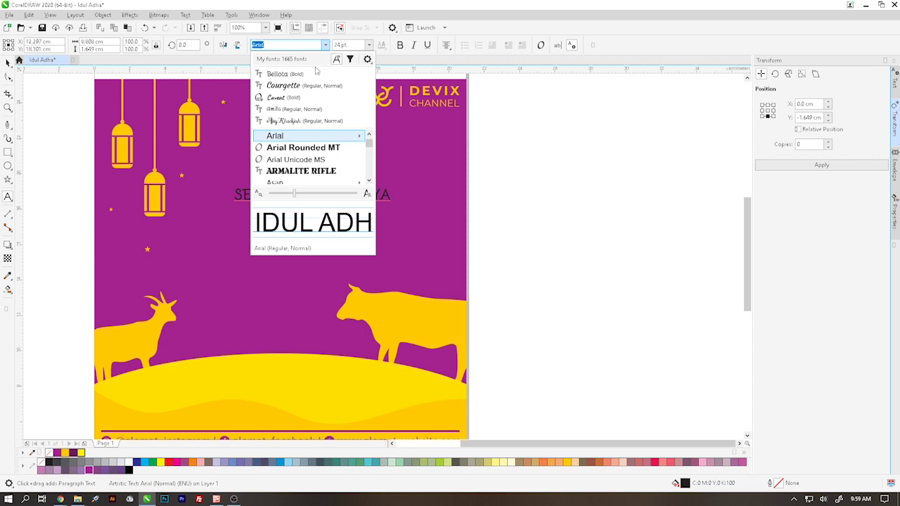
{"action": "left_click", "coordinate": [303, 85]}
Set the font size of the "IDUL ADHA" line to 50 pt.
{"action": "left_click", "coordinate": [351, 45]}
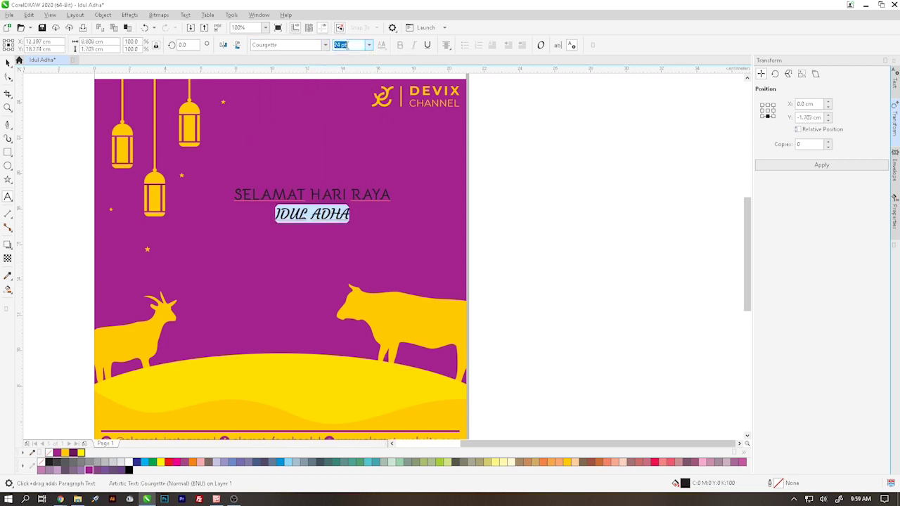
{"action": "double_click", "coordinate": [347, 46]}
{"action": "type", "text": "40"}
{"action": "key", "text": "Return"}
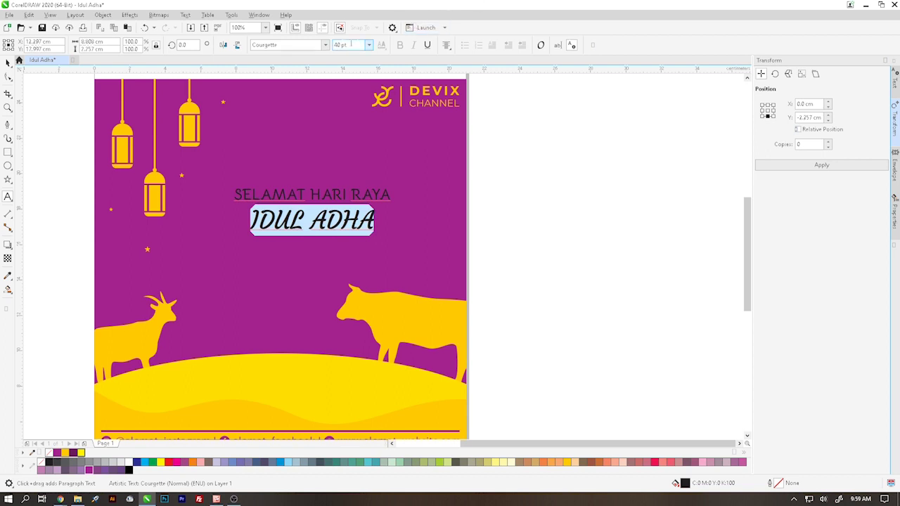
{"action": "left_click", "coordinate": [355, 47]}
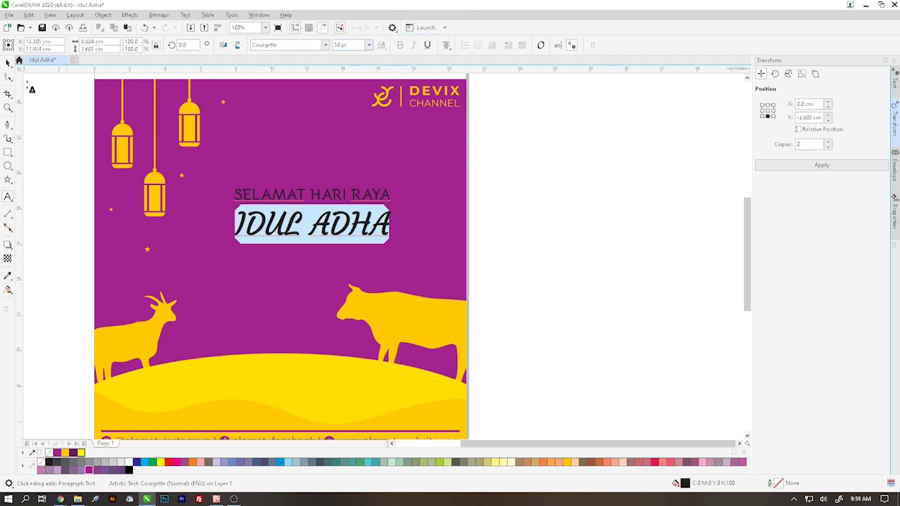
Fill the whole two-line greeting text with gold (C0 M20 Y100 K0).
{"action": "left_click", "coordinate": [8, 62]}
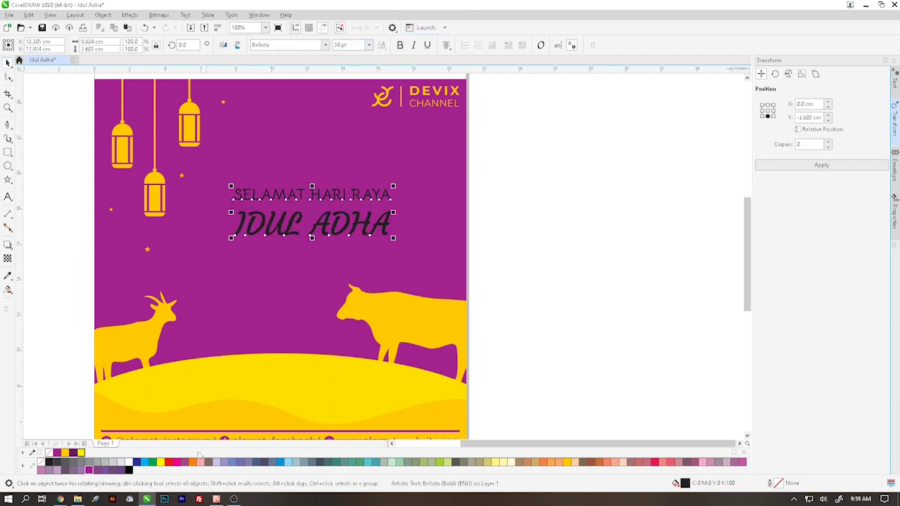
{"action": "left_click", "coordinate": [566, 463]}
{"action": "left_click", "coordinate": [506, 249]}
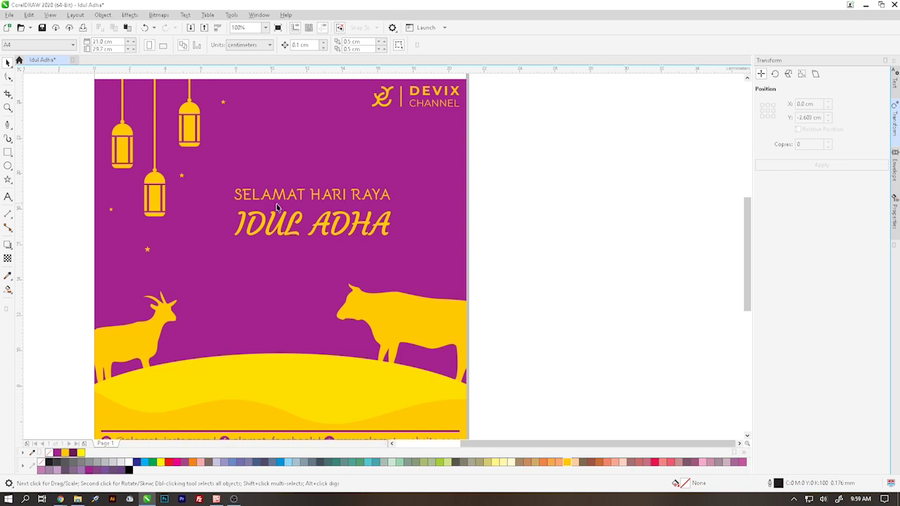
Enlarge the greeting text proportionally to about 11.7 cm wide and centre it horizontally on the background square.
{"action": "left_click", "coordinate": [295, 224]}
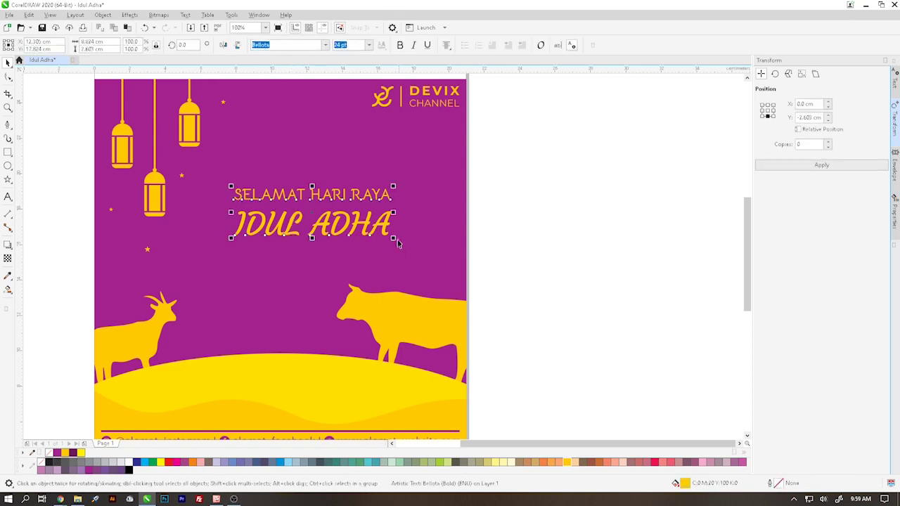
{"action": "left_click_drag", "start_coordinate": [394, 240], "coordinate": [444, 255]}
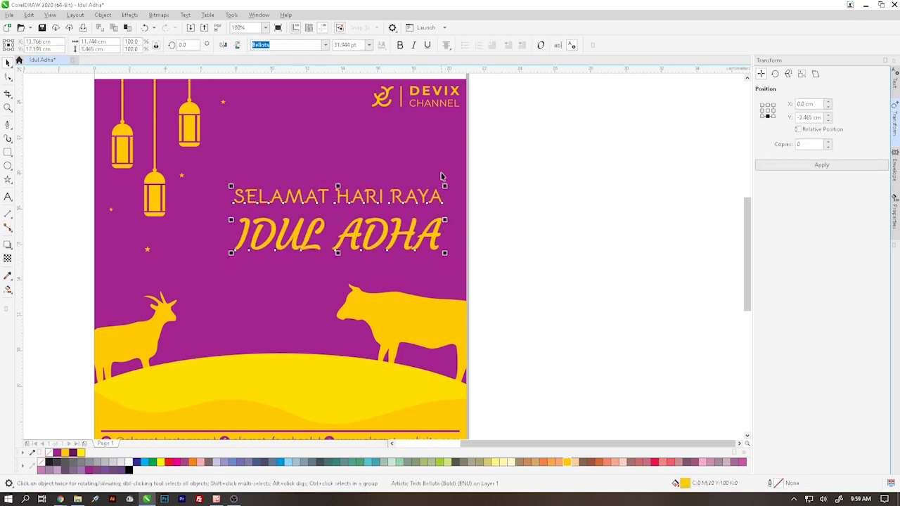
{"action": "left_click", "coordinate": [441, 172], "text": "shift"}
{"action": "key", "text": "c"}
{"action": "left_click", "coordinate": [560, 190]}
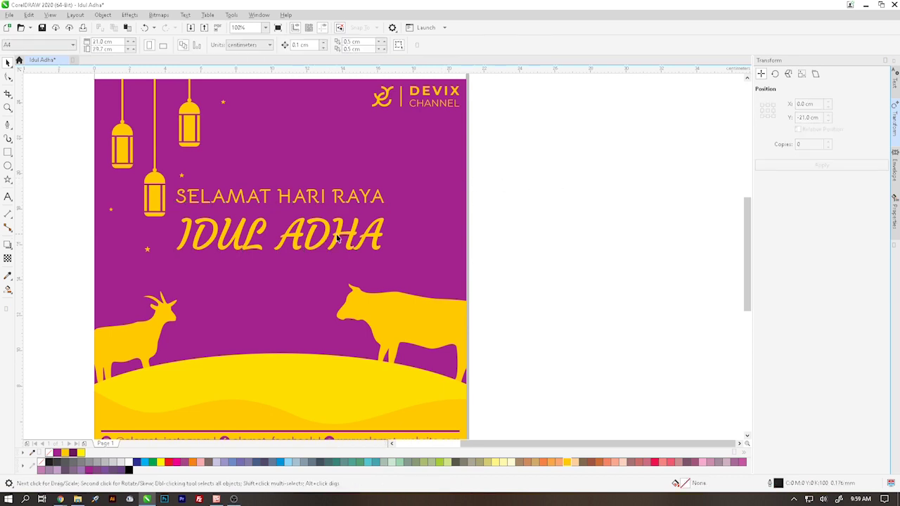
Enlarge the two-line greeting text proportionally from its centre to about 13.1 cm wide.
{"action": "left_click", "coordinate": [341, 239]}
{"action": "scroll", "coordinate": [340, 239], "scroll_direction": "down", "scroll_amount": 2}
{"action": "scroll", "coordinate": [306, 223], "scroll_direction": "up", "scroll_amount": 2}
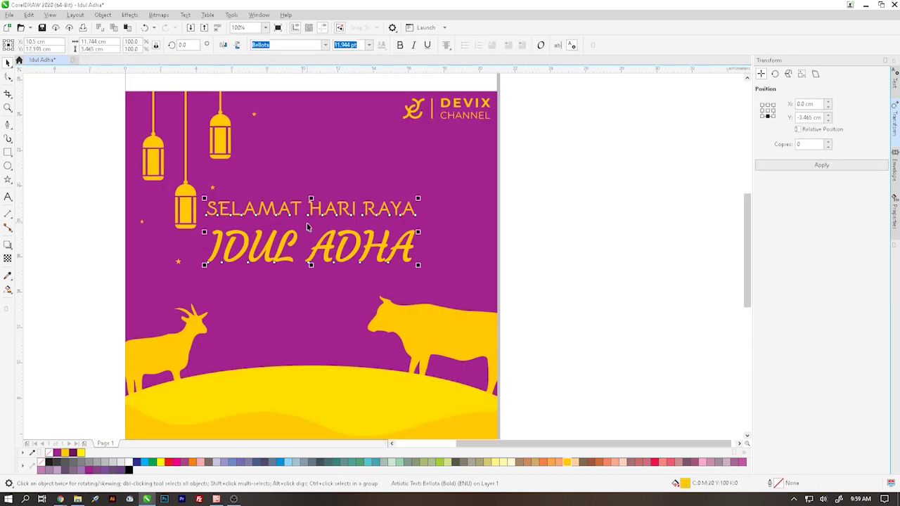
{"action": "left_click_drag", "start_coordinate": [418, 266], "coordinate": [460, 258]}
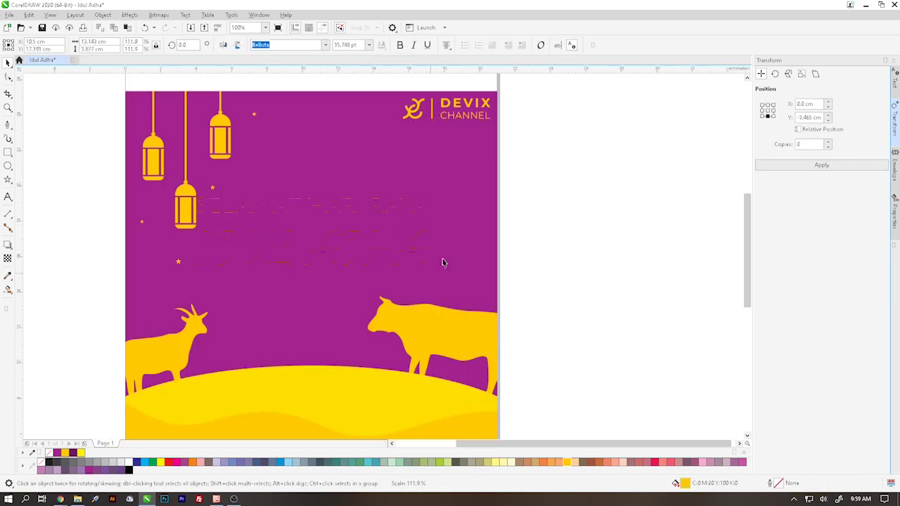
{"action": "left_click", "coordinate": [504, 246], "text": "shift"}
{"action": "left_click", "coordinate": [534, 229]}
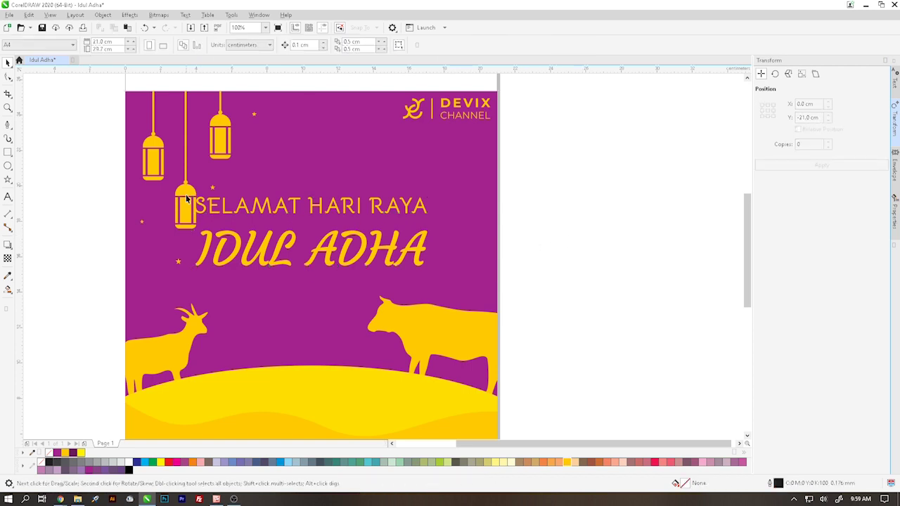
Open the background square's PowerClip contents for editing and shift the lowest-hanging lantern slightly down and away from the greeting text.
{"action": "left_click", "coordinate": [187, 201]}
{"action": "right_click", "coordinate": [188, 199]}
{"action": "left_click", "coordinate": [200, 211]}
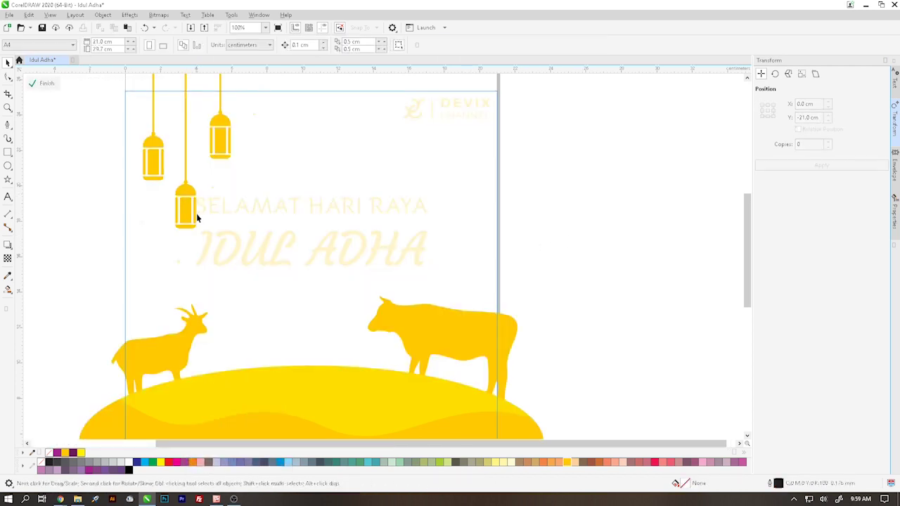
{"action": "left_click", "coordinate": [184, 204]}
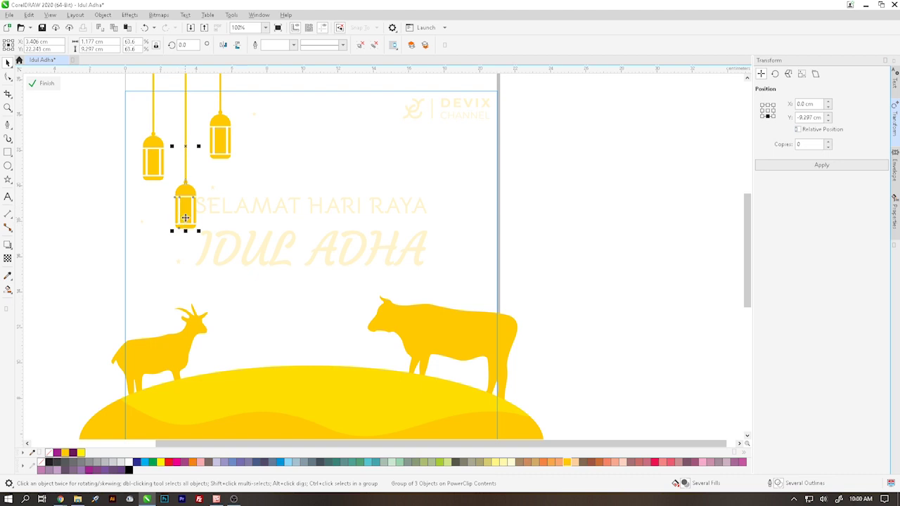
{"action": "left_click_drag", "start_coordinate": [185, 218], "coordinate": [181, 228]}
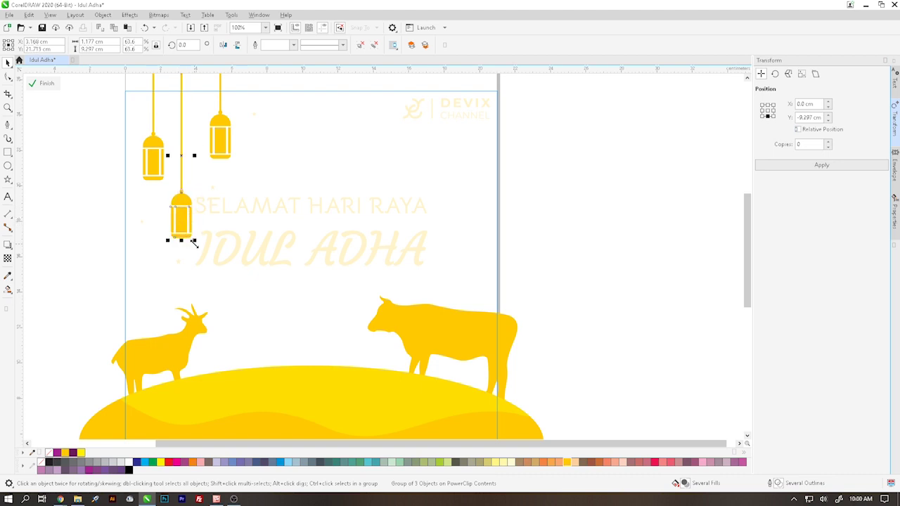
{"action": "key", "text": "ctrl+z"}
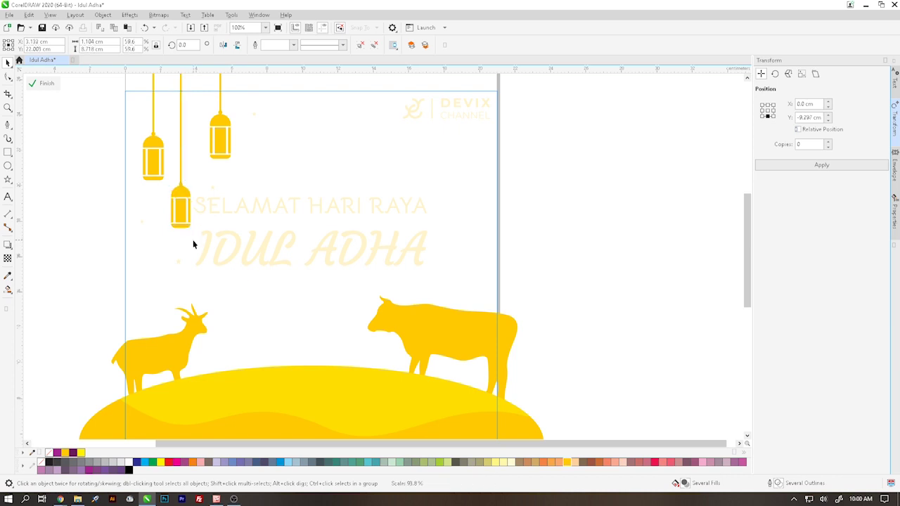
Scale all three lanterns down together proportionally to about 4.1 cm overall width.
{"action": "left_click", "coordinate": [159, 174], "text": "shift"}
{"action": "left_click", "coordinate": [218, 149], "text": "shift"}
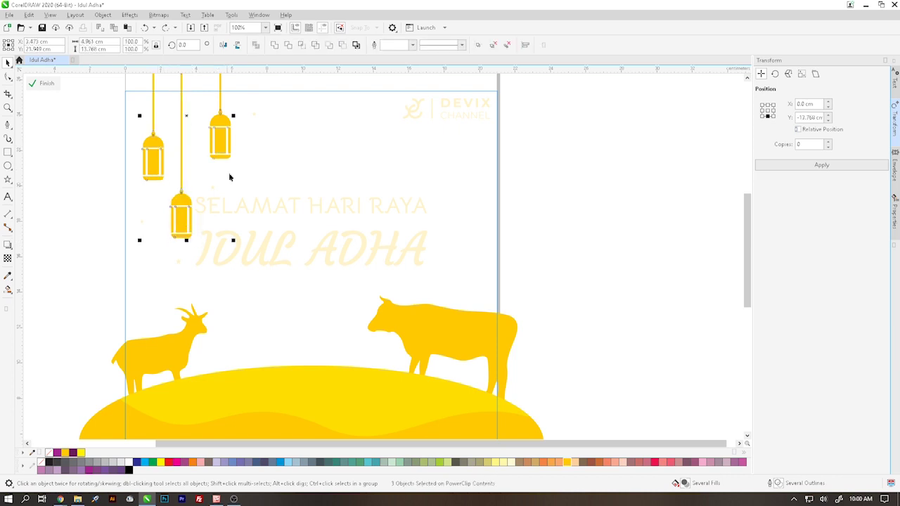
{"action": "left_click_drag", "start_coordinate": [233, 241], "coordinate": [228, 239]}
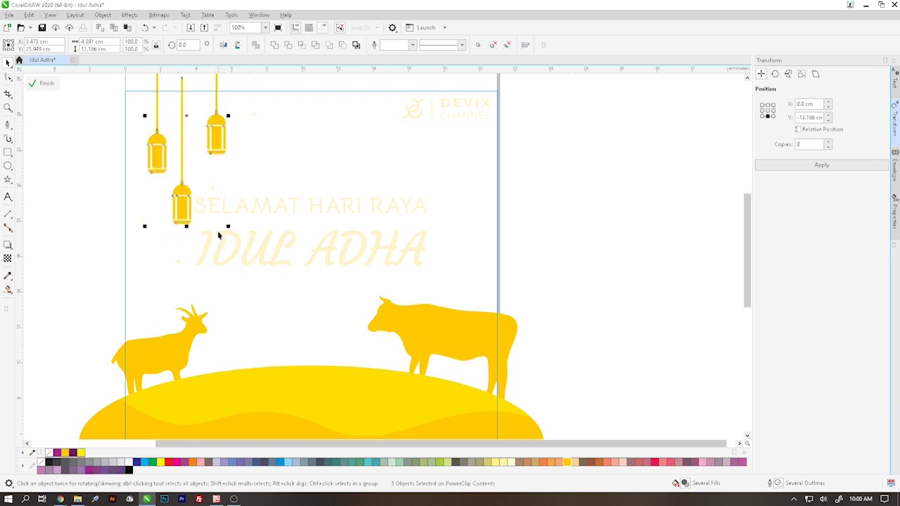
{"action": "key", "text": "ctrl+z"}
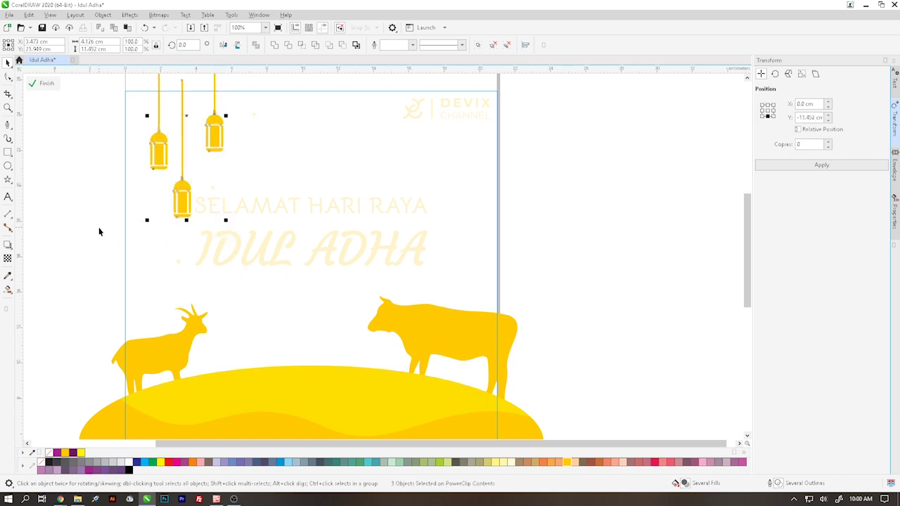
Reposition the three lanterns individually, shifting each slightly left with staggered heights, and finish editing the PowerClip contents.
{"action": "left_click", "coordinate": [99, 232]}
{"action": "left_click", "coordinate": [156, 165]}
{"action": "left_click_drag", "start_coordinate": [156, 166], "coordinate": [147, 165]}
{"action": "left_click_drag", "start_coordinate": [211, 141], "coordinate": [207, 135]}
{"action": "left_click_drag", "start_coordinate": [182, 194], "coordinate": [178, 197]}
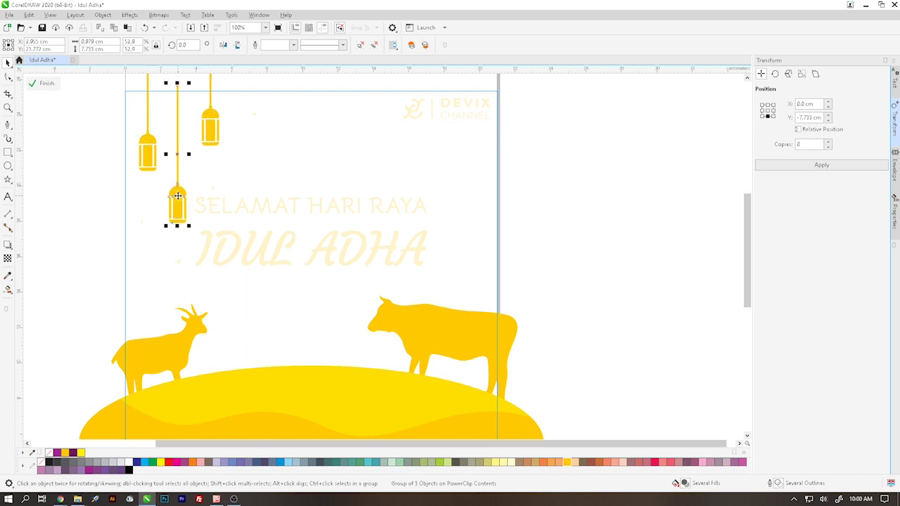
{"action": "left_click", "coordinate": [78, 204]}
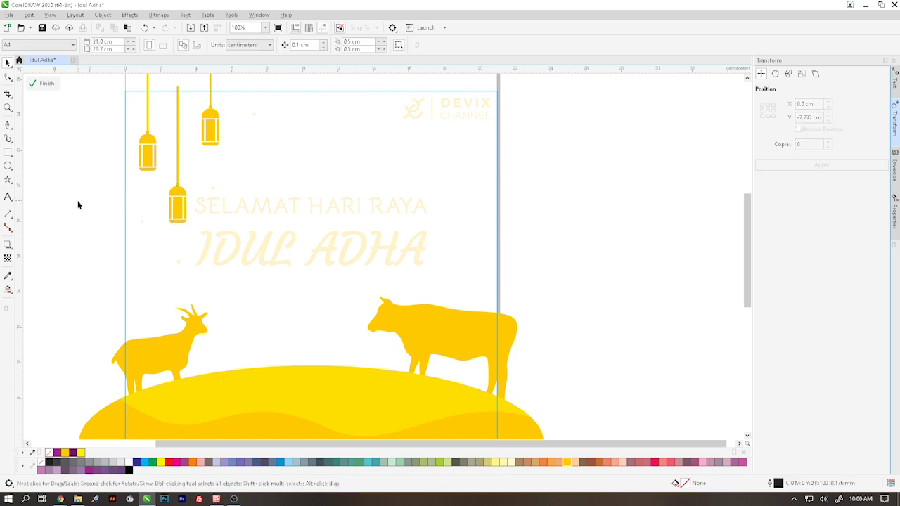
{"action": "left_click", "coordinate": [44, 83]}
{"action": "left_click", "coordinate": [552, 205]}
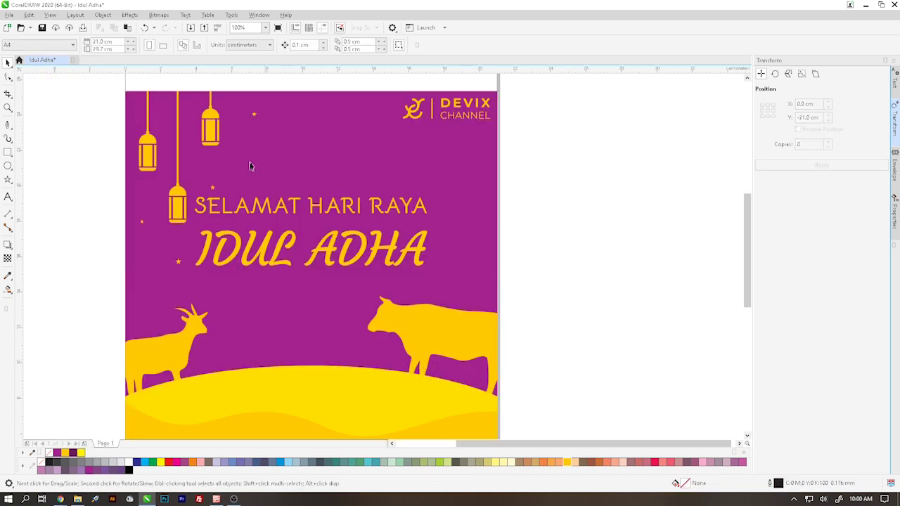
Move the star above "SELAMAT" and the star near the left edge upward, clear of the lowest lantern.
{"action": "scroll", "coordinate": [215, 166], "scroll_direction": "up", "scroll_amount": 2}
{"action": "left_click_drag", "start_coordinate": [211, 205], "coordinate": [204, 182]}
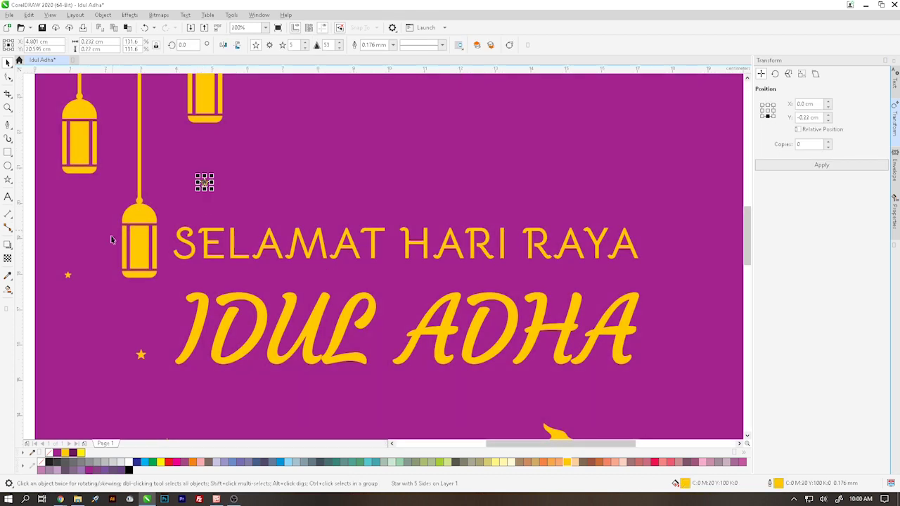
{"action": "left_click_drag", "start_coordinate": [70, 278], "coordinate": [73, 235]}
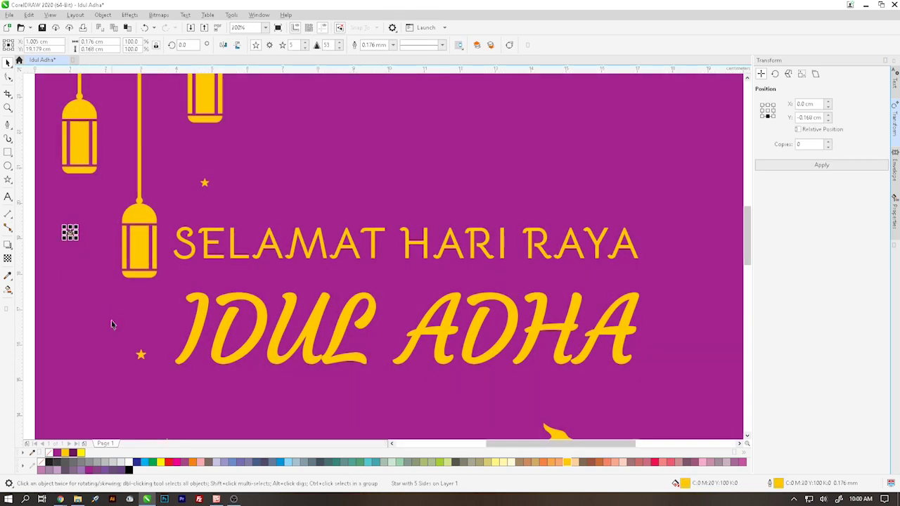
Place a smaller star copy about 0.16 cm wide near the left edge and move the larger star beneath the lowest lantern.
{"action": "left_click_drag", "start_coordinate": [140, 356], "coordinate": [64, 359]}
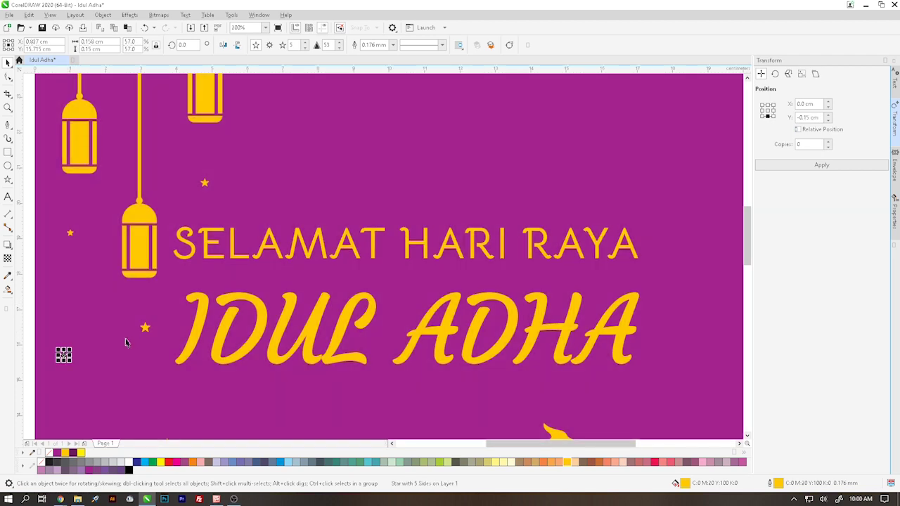
{"action": "left_click_drag", "start_coordinate": [145, 332], "coordinate": [128, 320]}
{"action": "scroll", "coordinate": [116, 294], "scroll_direction": "down", "scroll_amount": 2}
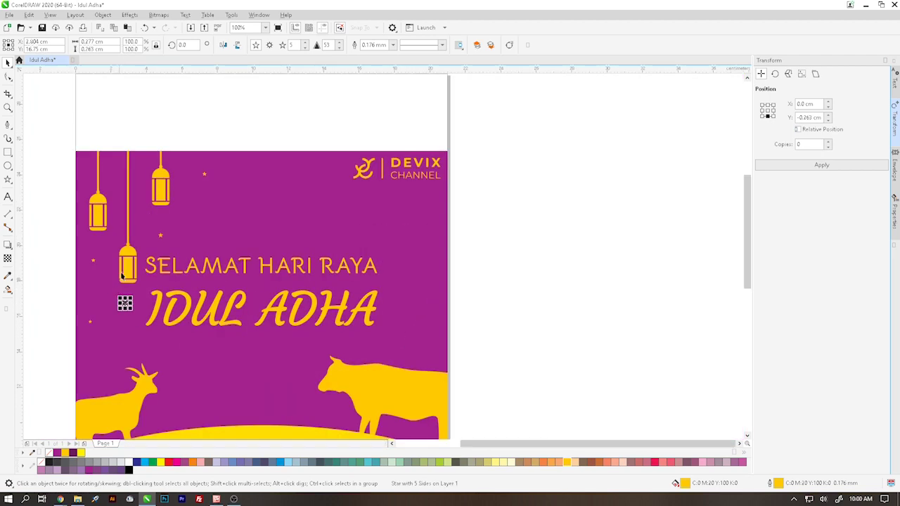
Copy the star above the start of "SELAMAT" to the right, above the end of that word.
{"action": "scroll", "coordinate": [114, 234], "scroll_direction": "up", "scroll_amount": 2}
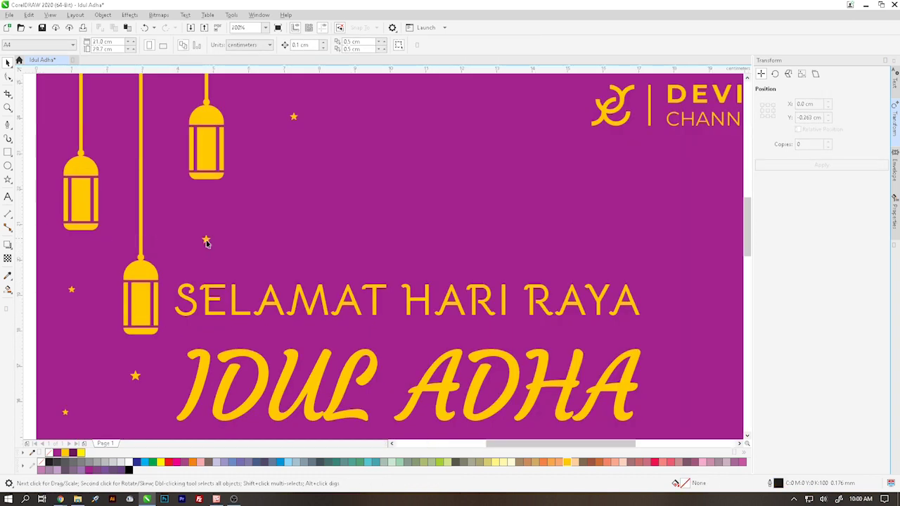
{"action": "left_click_drag", "start_coordinate": [205, 241], "coordinate": [303, 247]}
{"action": "scroll", "coordinate": [302, 244], "scroll_direction": "down", "scroll_amount": 2}
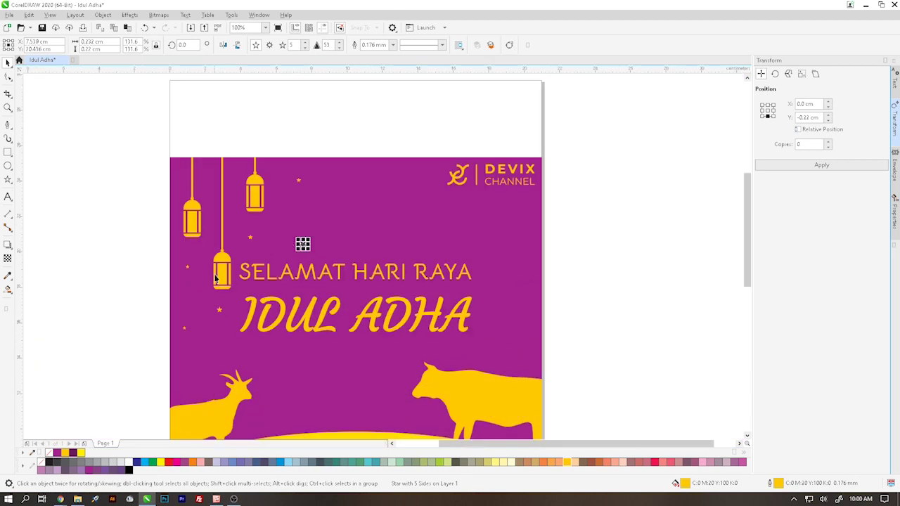
Remove the outline from all six stars.
{"action": "scroll", "coordinate": [214, 276], "scroll_direction": "up", "scroll_amount": 2}
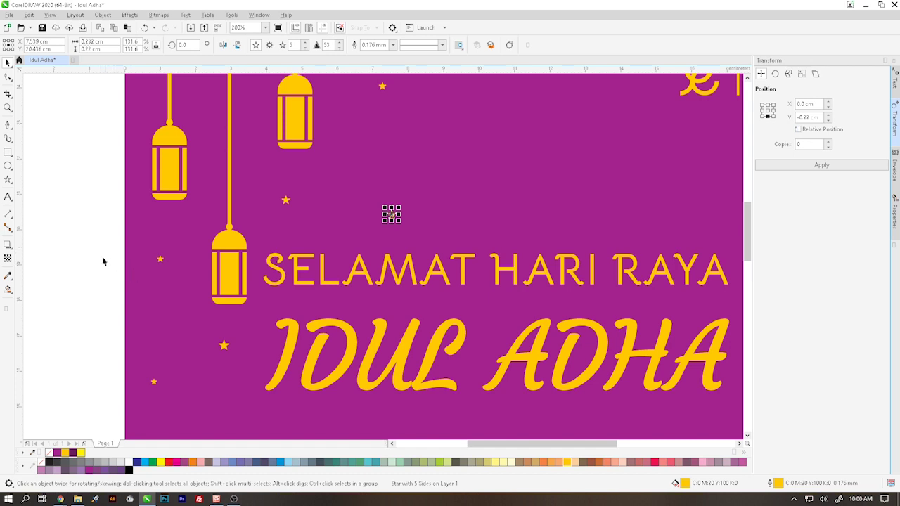
{"action": "left_click_drag", "start_coordinate": [97, 252], "coordinate": [239, 393]}
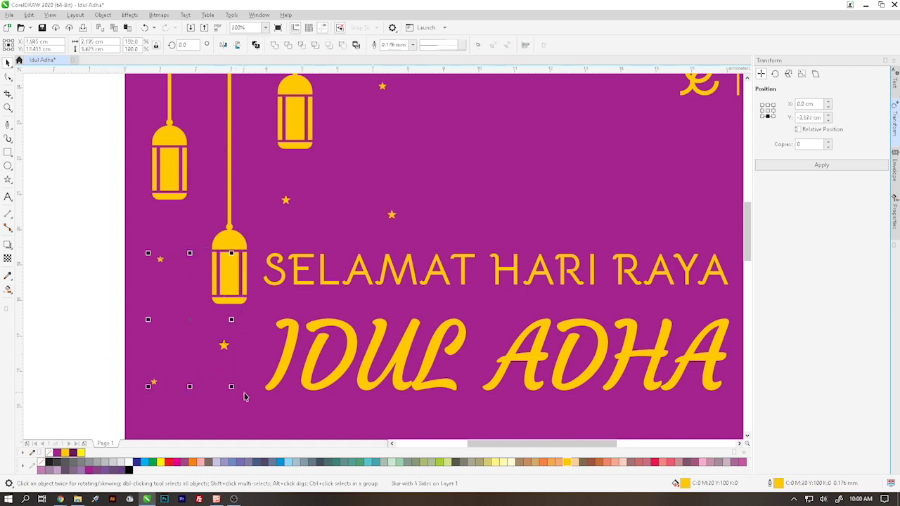
{"action": "left_click", "coordinate": [286, 201], "text": "shift"}
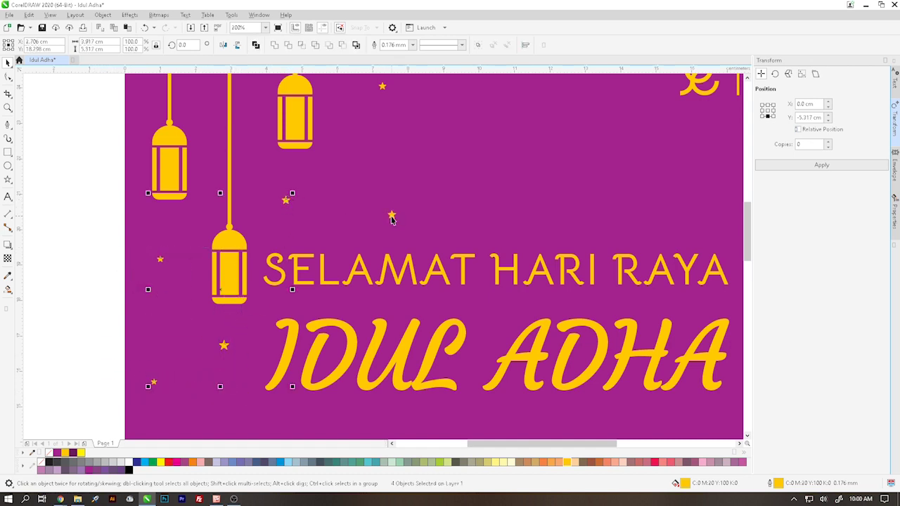
{"action": "left_click", "coordinate": [392, 216], "text": "shift"}
{"action": "left_click", "coordinate": [382, 87], "text": "shift"}
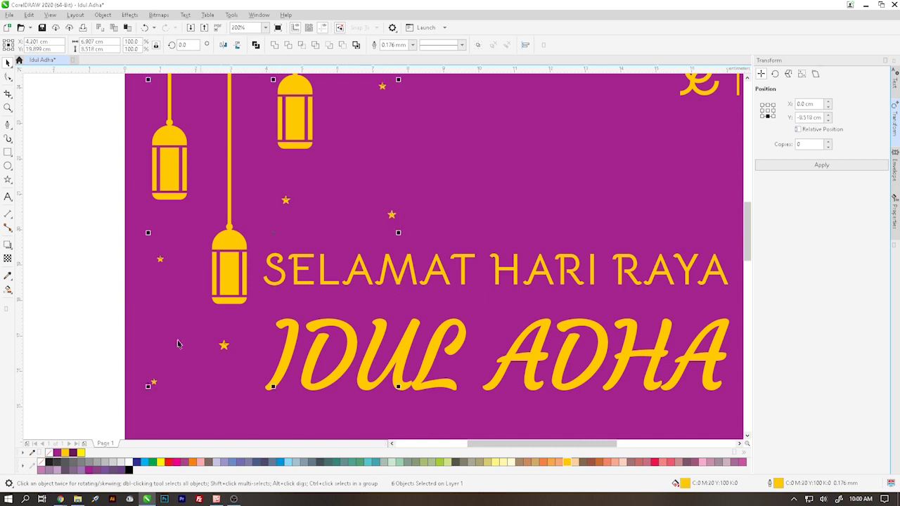
{"action": "right_click", "coordinate": [41, 463]}
{"action": "left_click", "coordinate": [75, 342]}
Copy the smallest star to just above the goat's head and enlarge the copy to about 0.19 cm high.
{"action": "scroll", "coordinate": [74, 339], "scroll_direction": "down", "scroll_amount": 2}
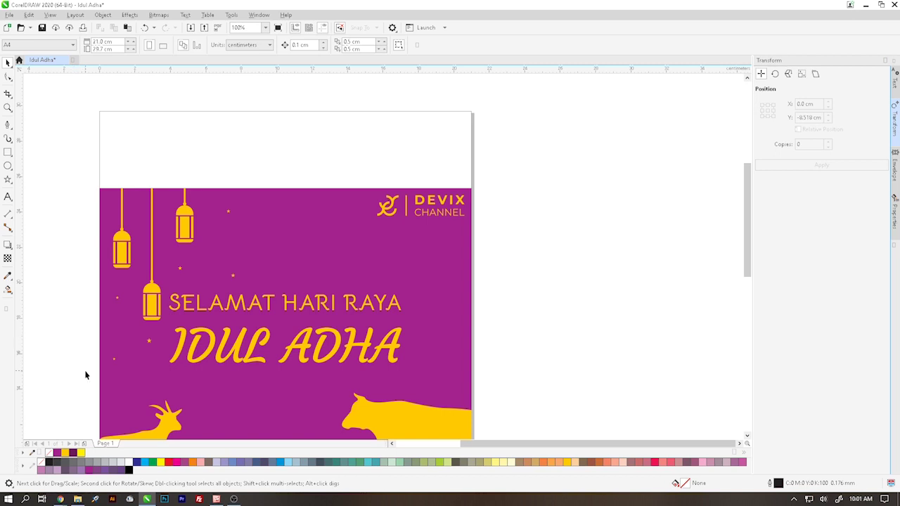
{"action": "scroll", "coordinate": [85, 375], "scroll_direction": "up", "scroll_amount": 3}
{"action": "left_click_drag", "start_coordinate": [92, 320], "coordinate": [163, 377]}
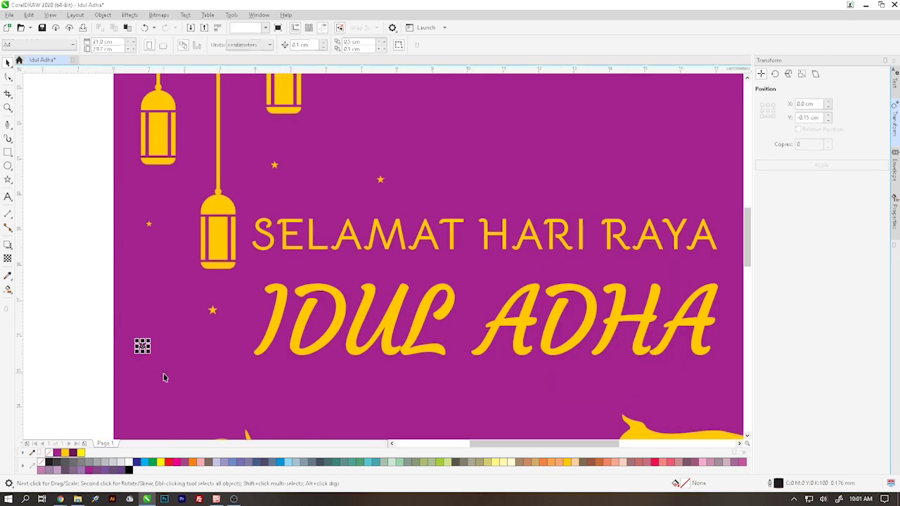
{"action": "scroll", "coordinate": [145, 371], "scroll_direction": "down", "scroll_amount": 3}
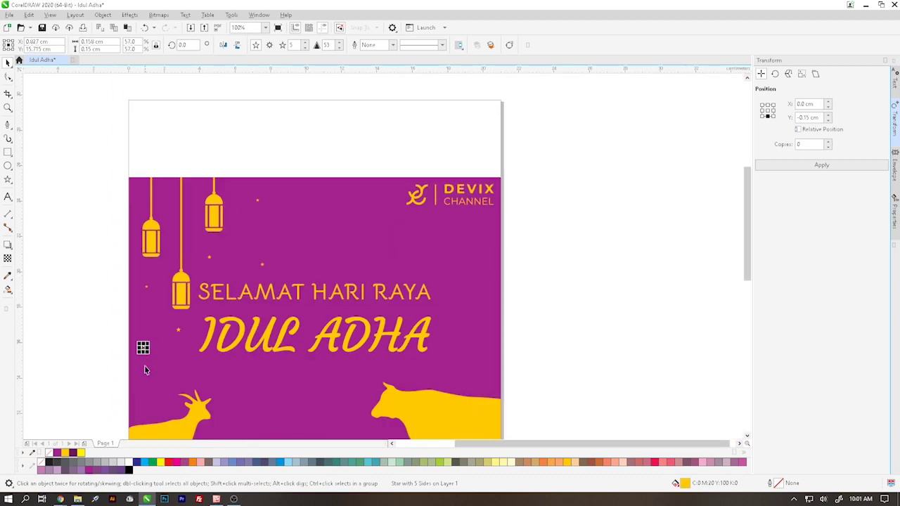
{"action": "scroll", "coordinate": [149, 388], "scroll_direction": "up", "scroll_amount": 3}
{"action": "left_click_drag", "start_coordinate": [136, 311], "coordinate": [169, 392]}
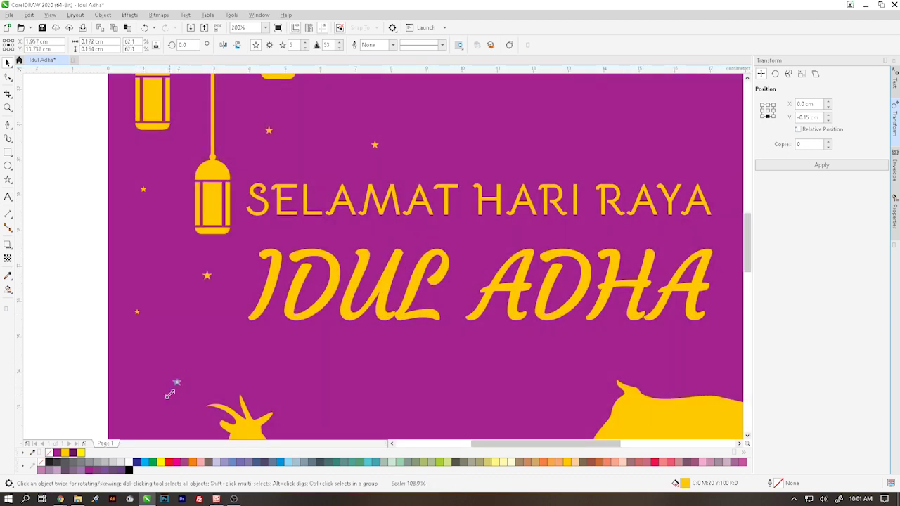
{"action": "left_click", "coordinate": [80, 360]}
{"action": "scroll", "coordinate": [80, 361], "scroll_direction": "down", "scroll_amount": 3}
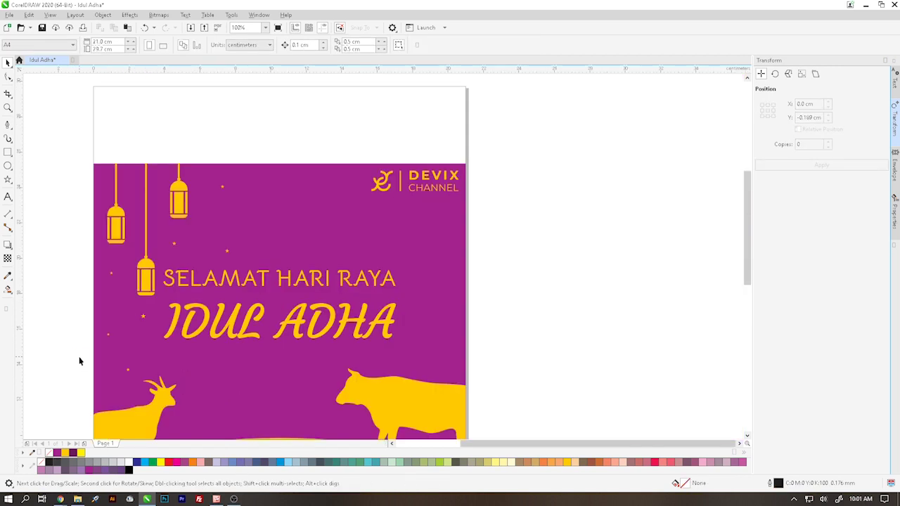
Shrink the greeting text proportionally from its centre to about 12.4 cm wide.
{"action": "scroll", "coordinate": [73, 371], "scroll_direction": "down", "scroll_amount": 2}
{"action": "scroll", "coordinate": [70, 407], "scroll_direction": "up", "scroll_amount": 1}
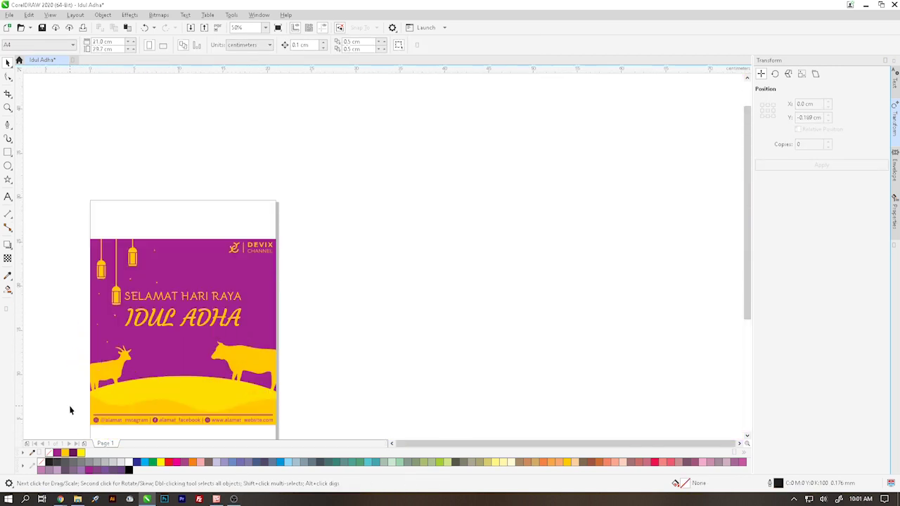
{"action": "scroll", "coordinate": [69, 405], "scroll_direction": "up", "scroll_amount": 1}
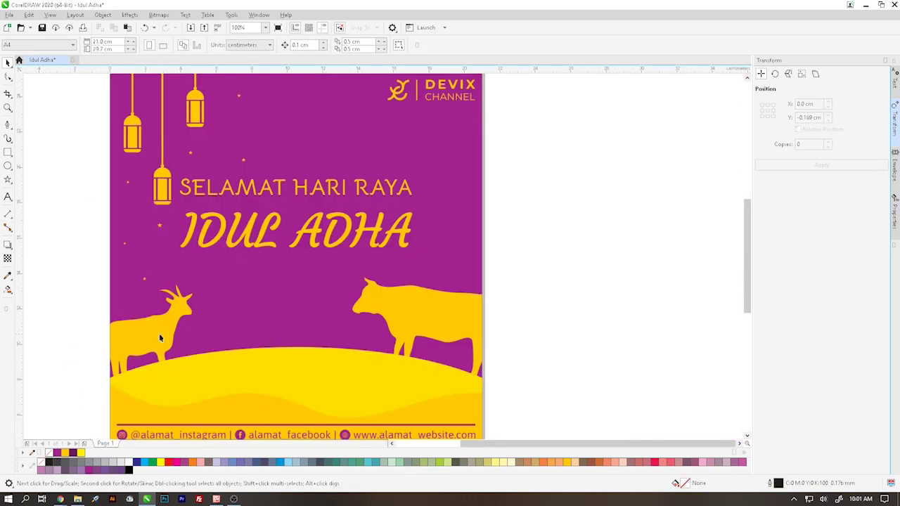
{"action": "left_click", "coordinate": [254, 234]}
{"action": "left_click_drag", "start_coordinate": [415, 177], "coordinate": [409, 169]}
{"action": "left_click", "coordinate": [522, 189]}
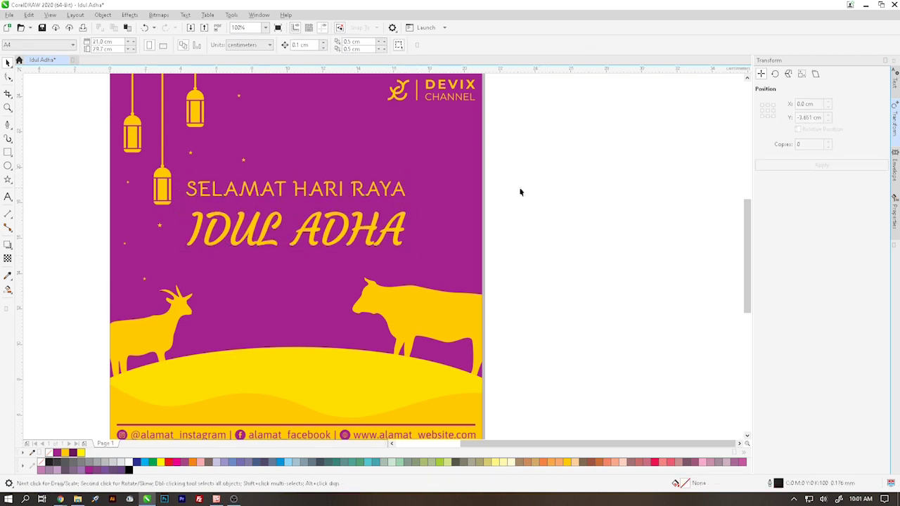
Nudge the greeting text down 0.3 cm.
{"action": "scroll", "coordinate": [343, 198], "scroll_direction": "down", "scroll_amount": 1}
{"action": "scroll", "coordinate": [327, 163], "scroll_direction": "up", "scroll_amount": 1}
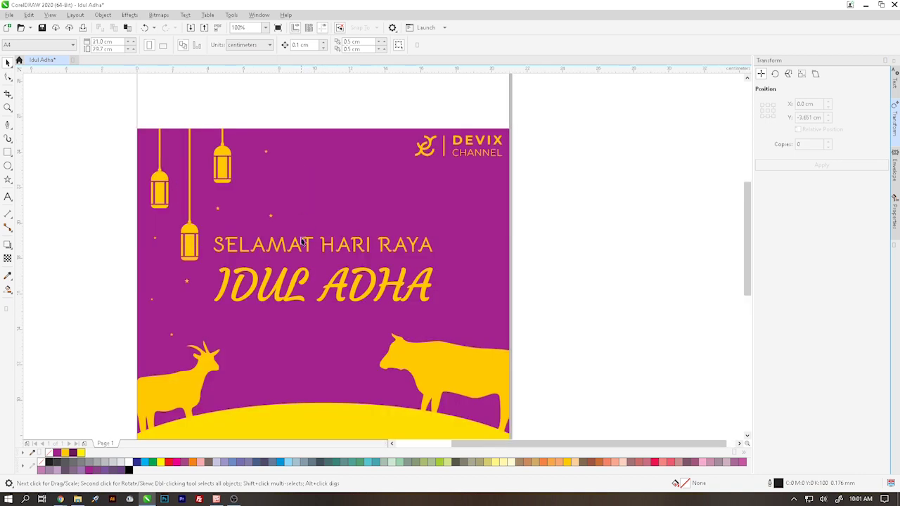
{"action": "left_click", "coordinate": [337, 293]}
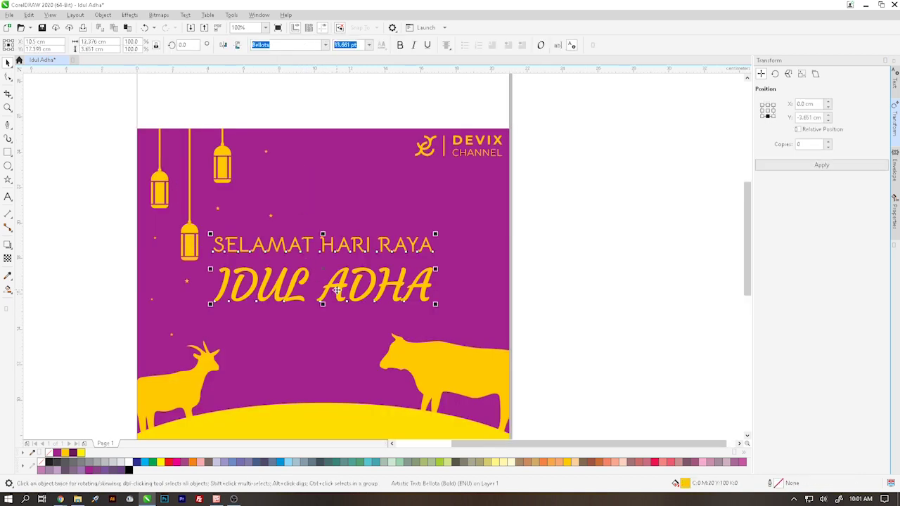
{"action": "key", "text": "Down"}
{"action": "key", "text": "Down"}
{"action": "key", "text": "Down"}
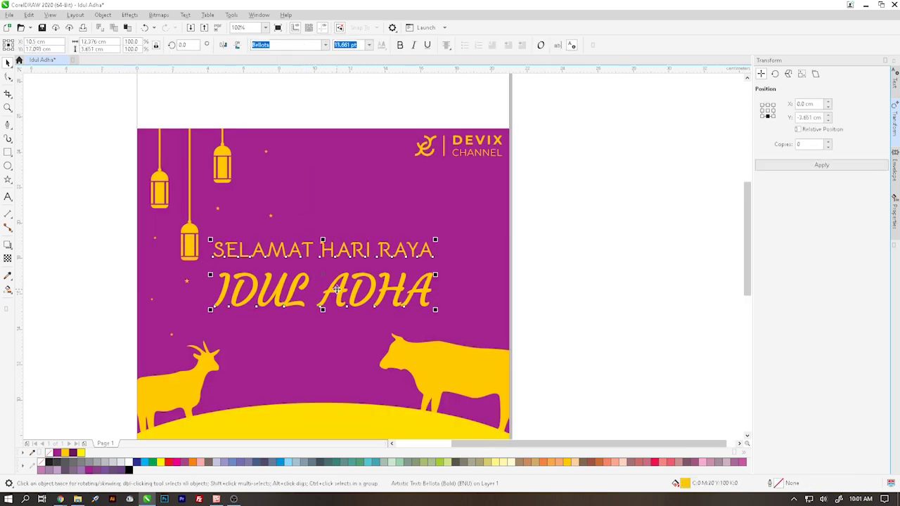
{"action": "left_click", "coordinate": [593, 261]}
{"action": "left_click", "coordinate": [428, 158]}
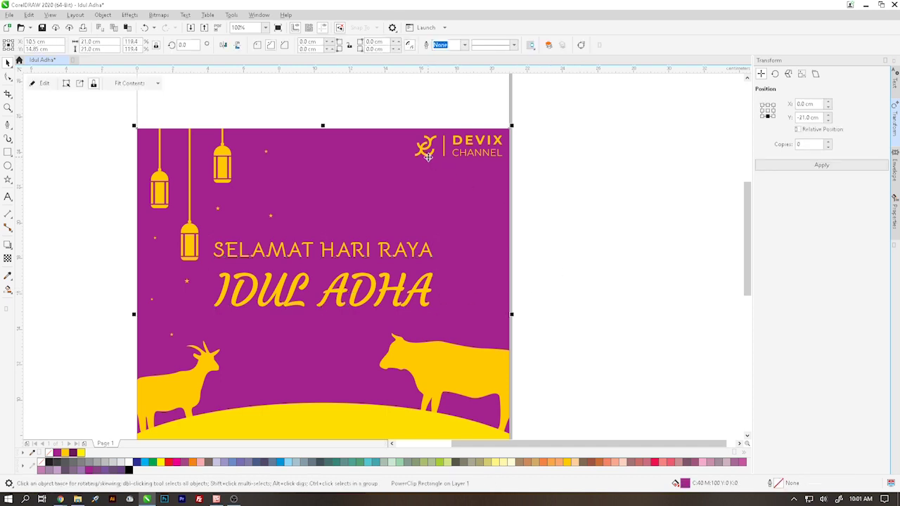
Enlarge the Devix Channel logo proportionally to about 5.5 cm wide, extending it toward its lower-left corner.
{"action": "left_click", "coordinate": [424, 158], "text": "ctrl"}
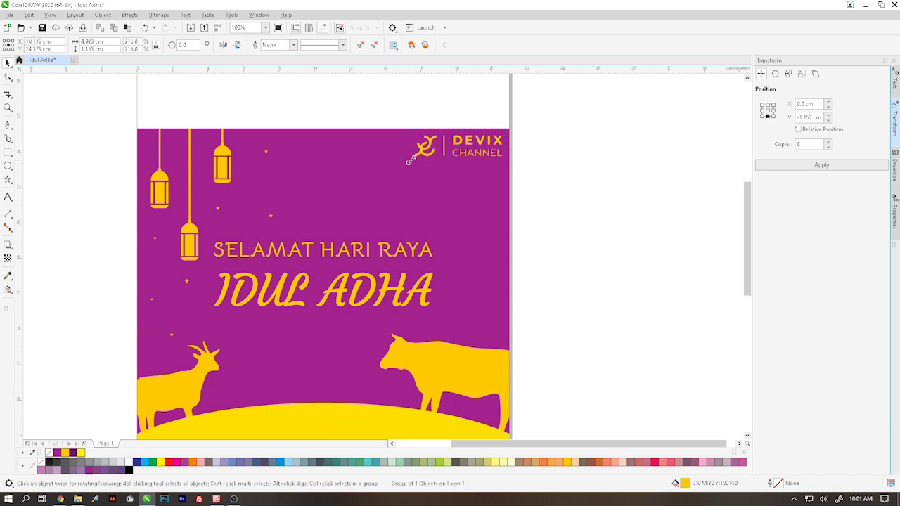
{"action": "left_click_drag", "start_coordinate": [412, 159], "coordinate": [404, 164]}
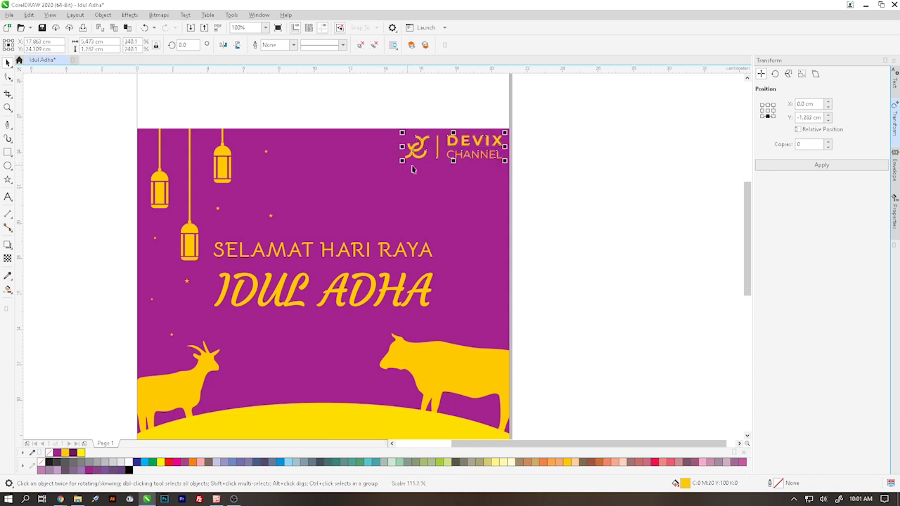
{"action": "left_click", "coordinate": [547, 181]}
Enlarge the greeting text proportionally from its centre to about 13.3 cm wide and nudge it down about 0.3 cm.
{"action": "scroll", "coordinate": [547, 182], "scroll_direction": "down", "scroll_amount": 2}
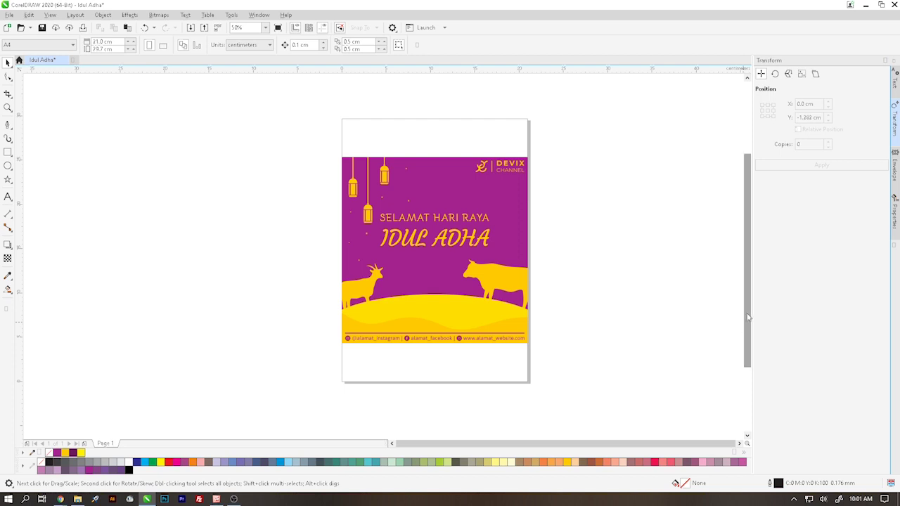
{"action": "left_click_drag", "start_coordinate": [750, 316], "coordinate": [747, 319]}
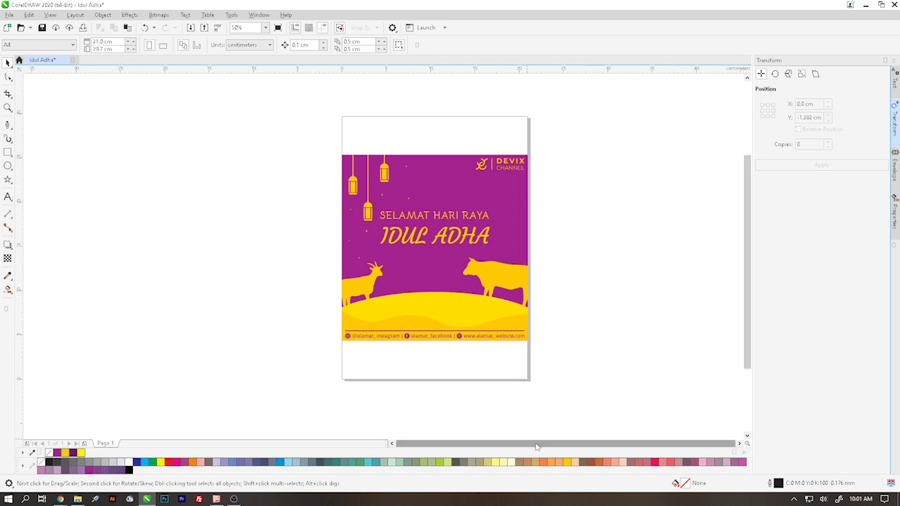
{"action": "scroll", "coordinate": [484, 242], "scroll_direction": "up", "scroll_amount": 2}
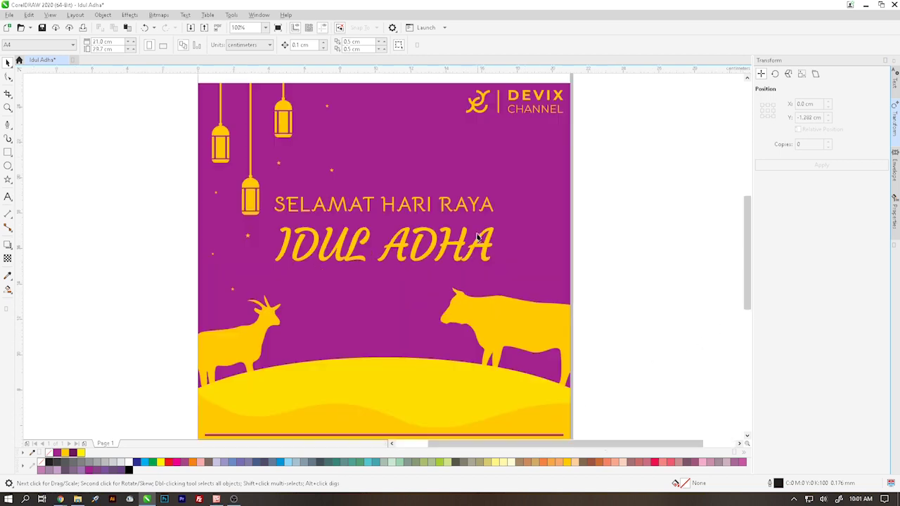
{"action": "left_click", "coordinate": [480, 250]}
{"action": "left_click_drag", "start_coordinate": [497, 264], "coordinate": [506, 267]}
{"action": "left_click", "coordinate": [663, 255]}
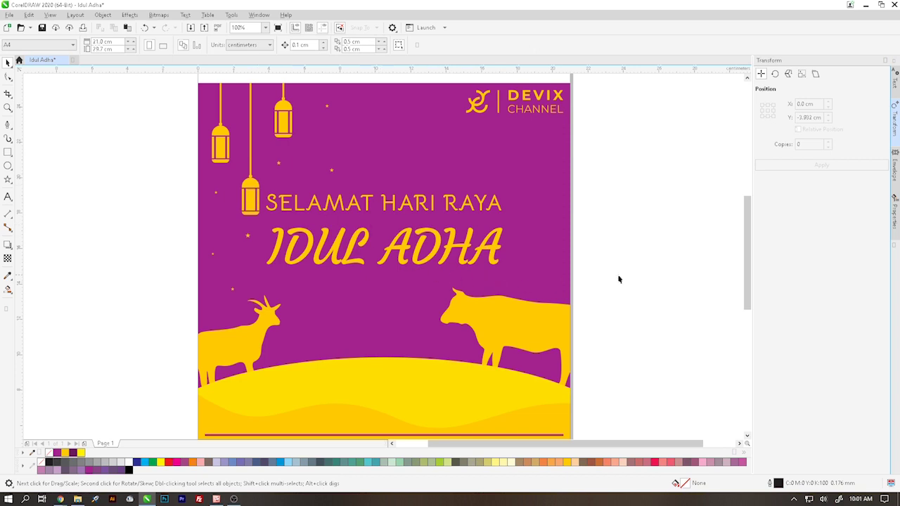
{"action": "left_click", "coordinate": [470, 247]}
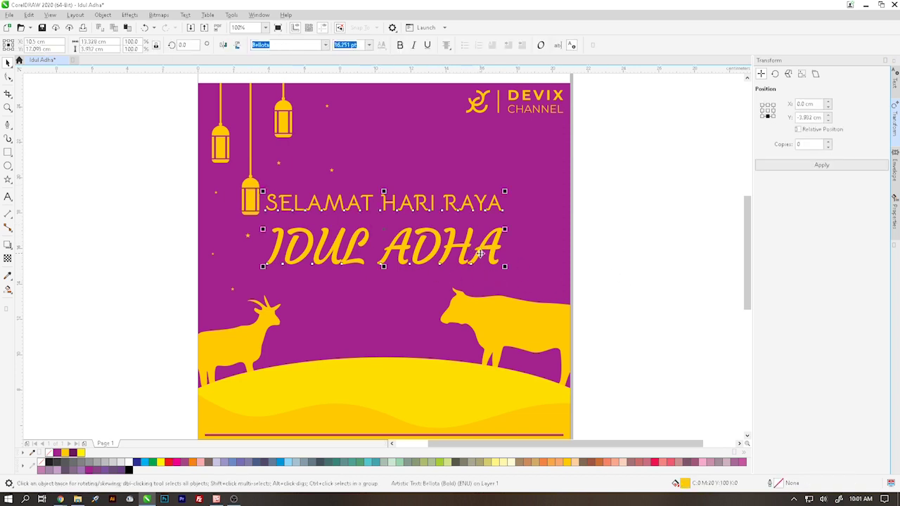
{"action": "left_click", "coordinate": [655, 249]}
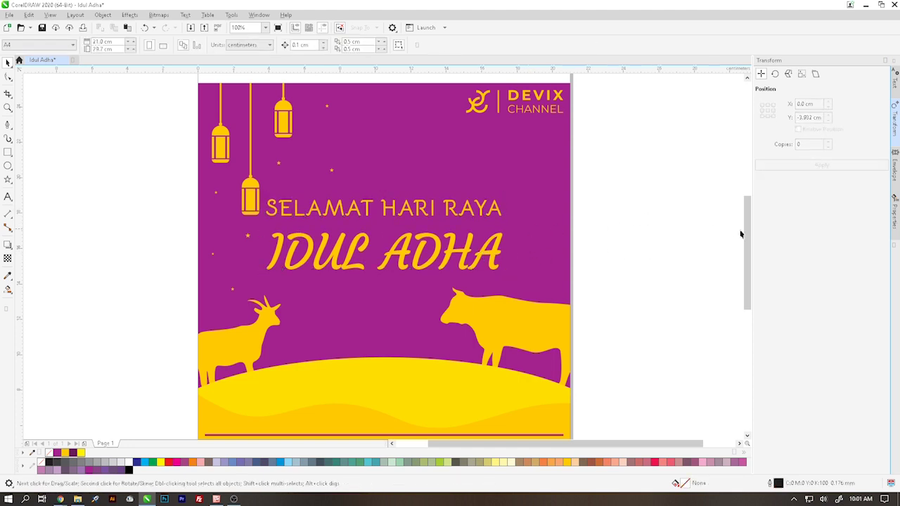
Edit the PowerClip contents and raise the middle lantern about 0.9 cm and the two outer lanterns about 0.3 cm each.
{"action": "scroll", "coordinate": [747, 235], "scroll_direction": "up", "scroll_amount": 1}
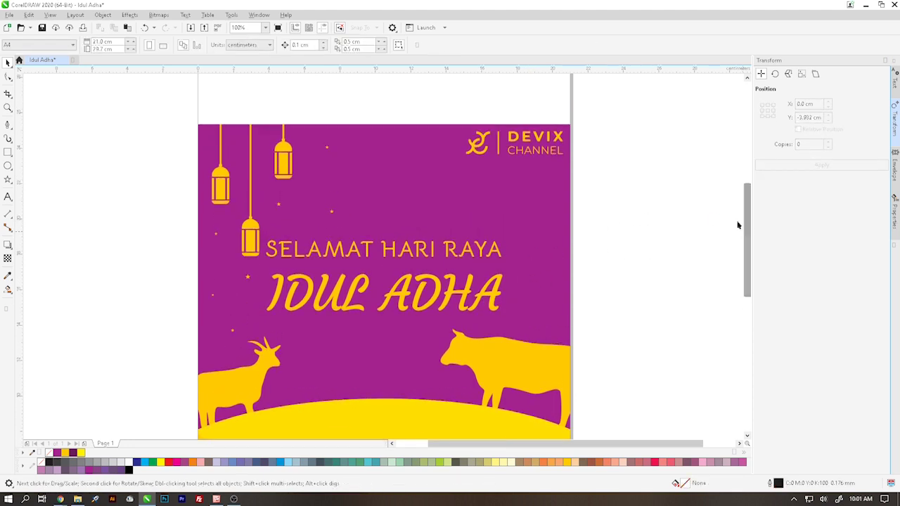
{"action": "right_click", "coordinate": [250, 244]}
{"action": "left_click", "coordinate": [271, 215]}
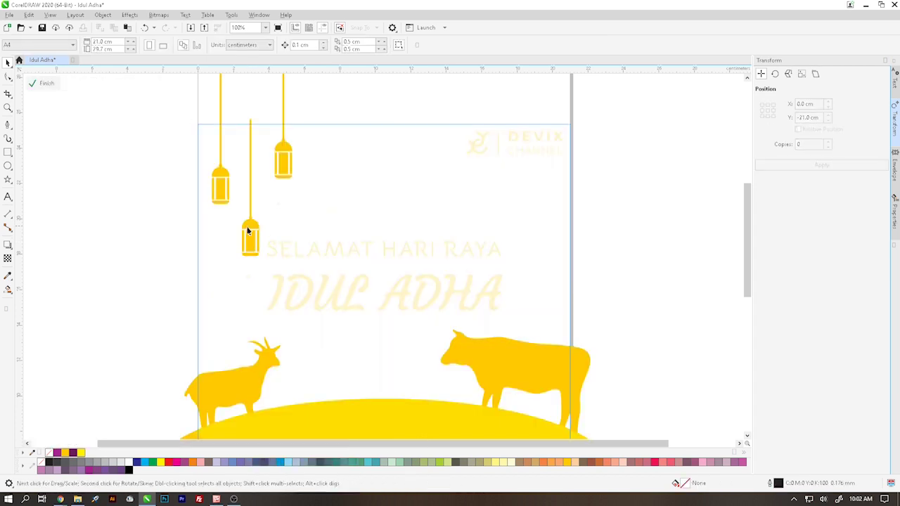
{"action": "left_click_drag", "start_coordinate": [247, 230], "coordinate": [251, 212]}
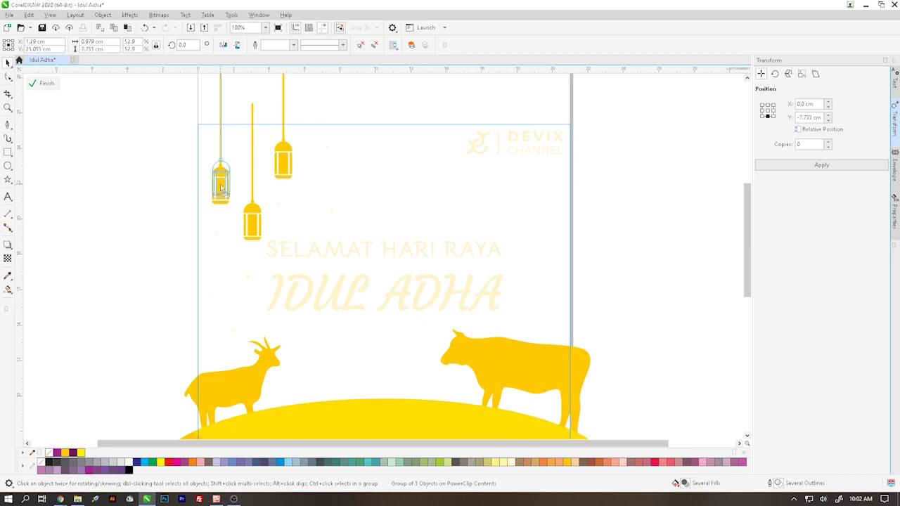
{"action": "left_click", "coordinate": [221, 180]}
{"action": "left_click_drag", "start_coordinate": [276, 160], "coordinate": [276, 156]}
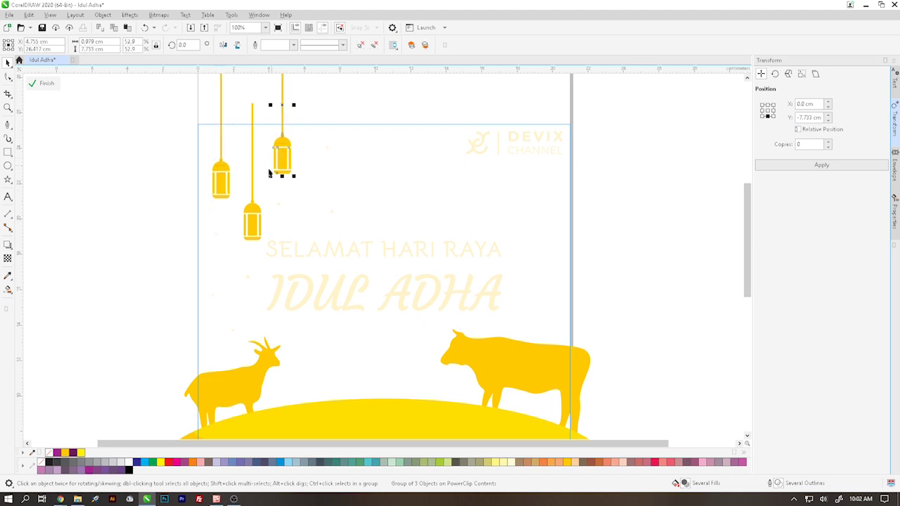
Shift the middle lantern slightly right and the leftmost lantern about 0.2 cm left, and finish editing the PowerClip.
{"action": "left_click_drag", "start_coordinate": [244, 224], "coordinate": [254, 222]}
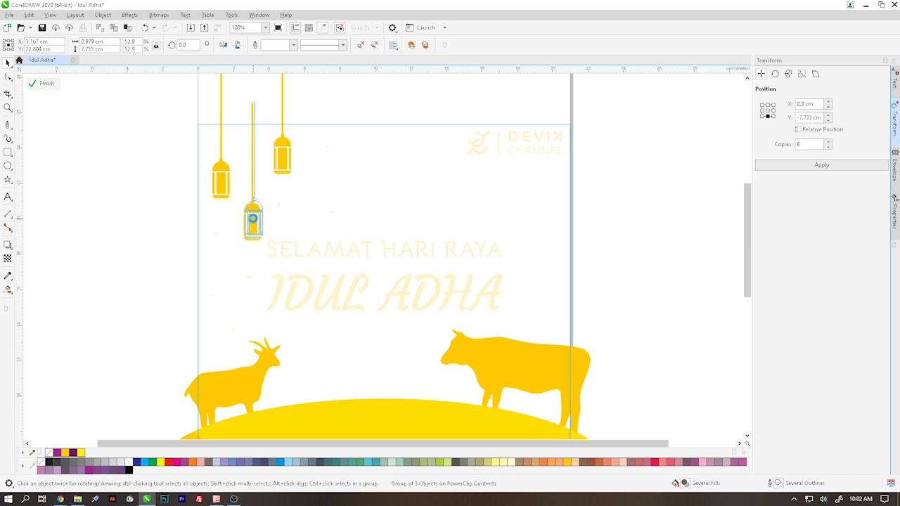
{"action": "left_click", "coordinate": [165, 223]}
{"action": "left_click", "coordinate": [216, 179]}
{"action": "left_click_drag", "start_coordinate": [216, 179], "coordinate": [213, 178]}
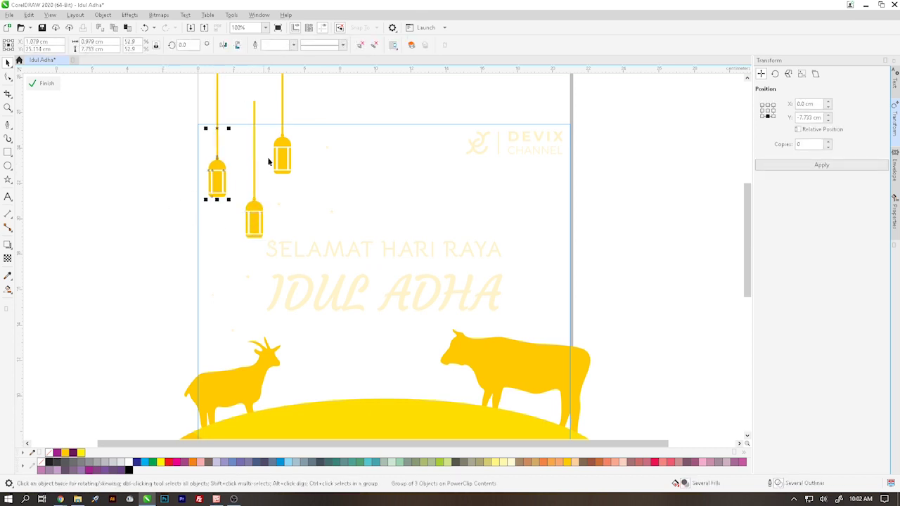
{"action": "left_click", "coordinate": [41, 84]}
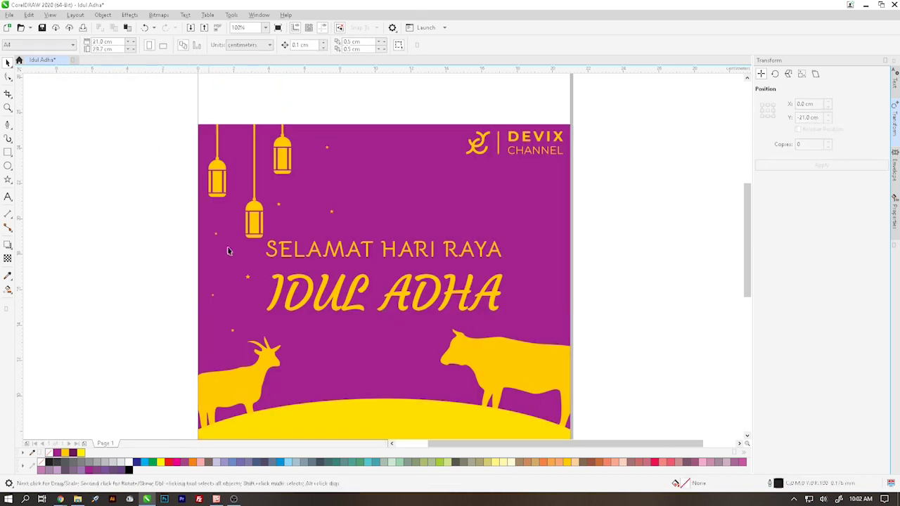
Nudge the greeting text down 0.2 cm to sit clear of the lowest lantern.
{"action": "left_click", "coordinate": [405, 299]}
{"action": "key", "text": "Down"}
{"action": "key", "text": "Down"}
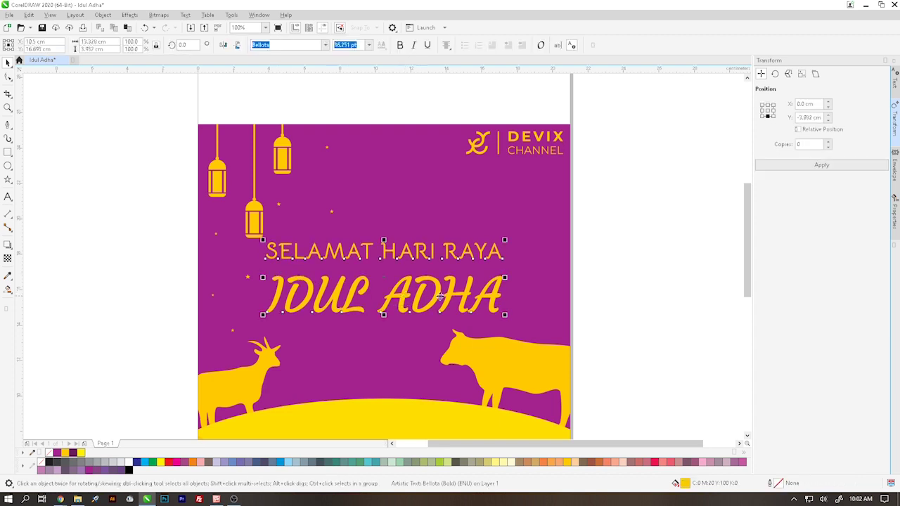
{"action": "key", "text": "Escape"}
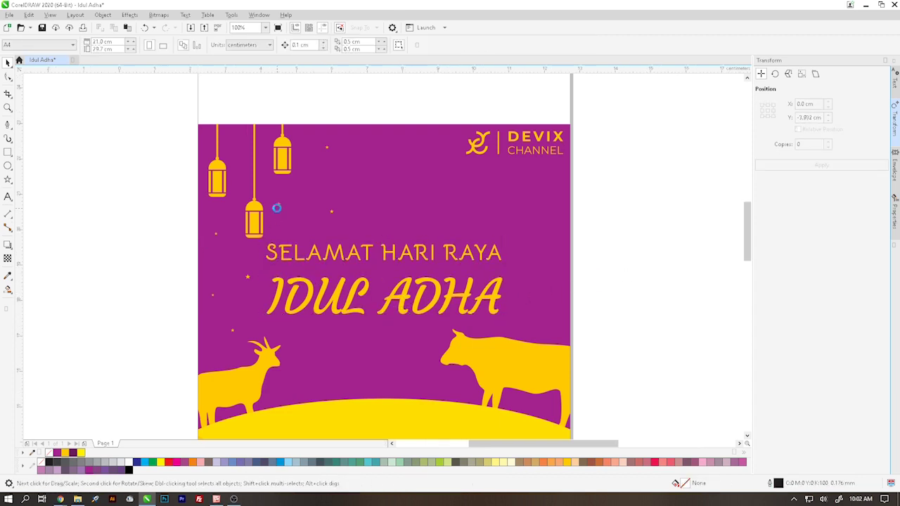
Move the small star beside the lowest lantern slightly to the right, away from the lantern.
{"action": "scroll", "coordinate": [280, 203], "scroll_direction": "up", "scroll_amount": 2}
{"action": "left_click_drag", "start_coordinate": [280, 204], "coordinate": [284, 203]}
{"action": "left_click", "coordinate": [63, 235]}
Review the whole greeting design, from the lanterns and logo down to the social footer.
{"action": "scroll", "coordinate": [117, 276], "scroll_direction": "down", "scroll_amount": 2}
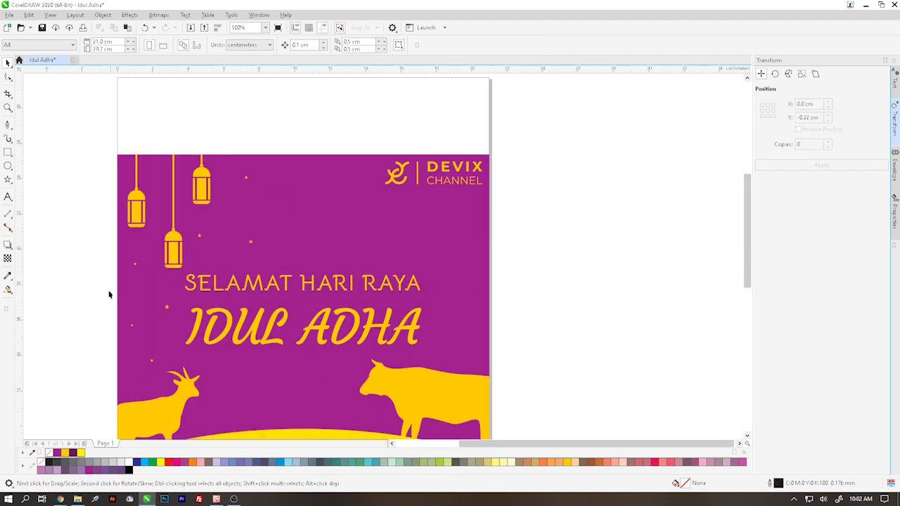
{"action": "scroll", "coordinate": [114, 329], "scroll_direction": "down", "scroll_amount": 2}
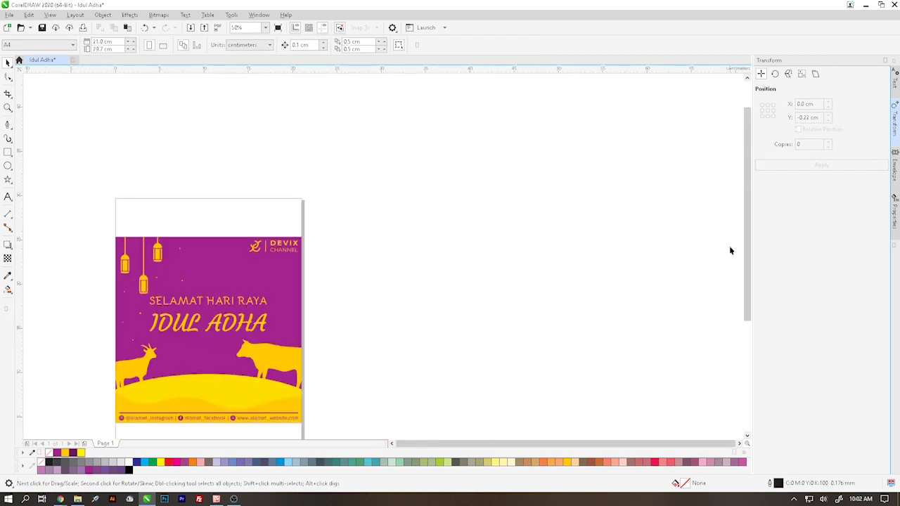
{"action": "scroll", "coordinate": [721, 282], "scroll_direction": "down", "scroll_amount": 2}
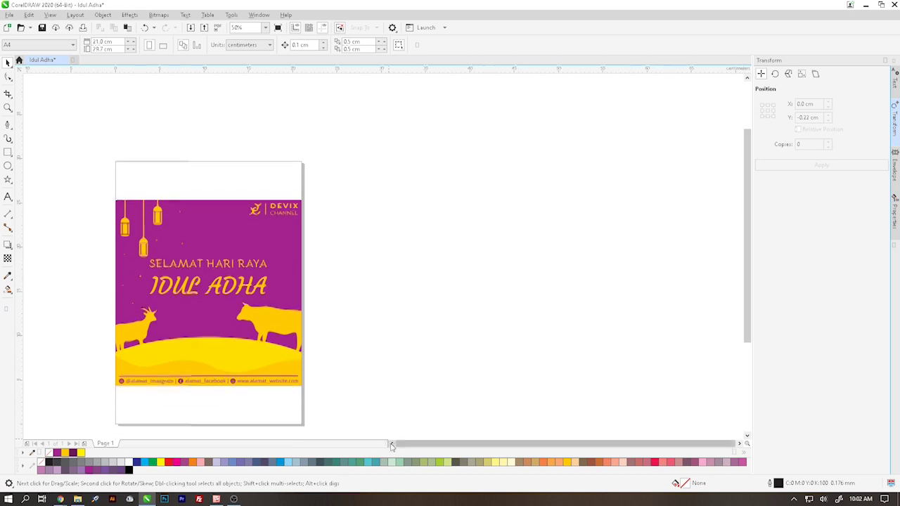
{"action": "scroll", "coordinate": [392, 443], "scroll_direction": "left", "scroll_amount": 3}
{"action": "scroll", "coordinate": [432, 408], "scroll_direction": "up", "scroll_amount": 1}
{"action": "scroll", "coordinate": [459, 363], "scroll_direction": "up", "scroll_amount": 1}
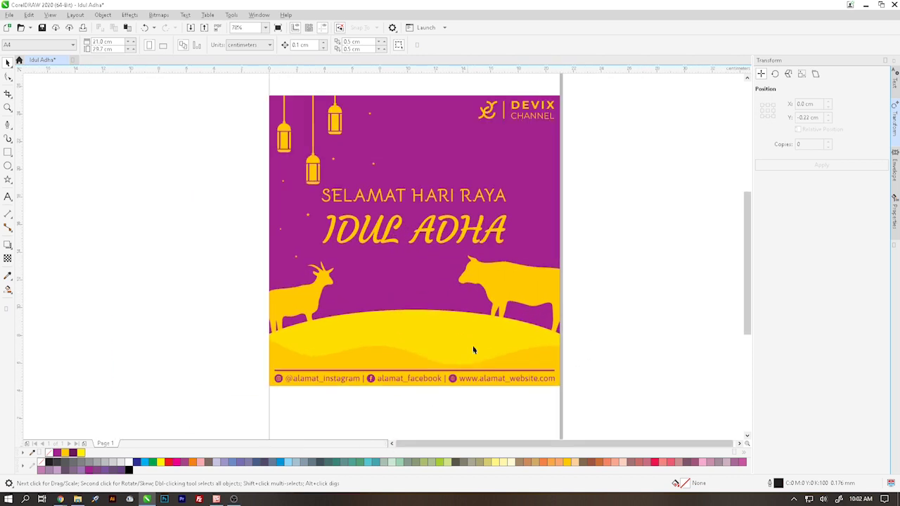
{"action": "scroll", "coordinate": [704, 281], "scroll_direction": "up", "scroll_amount": 1}
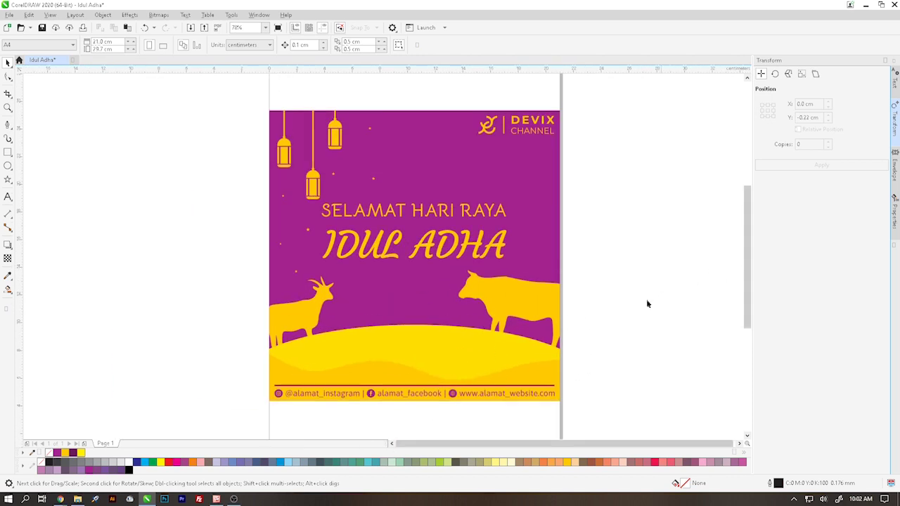